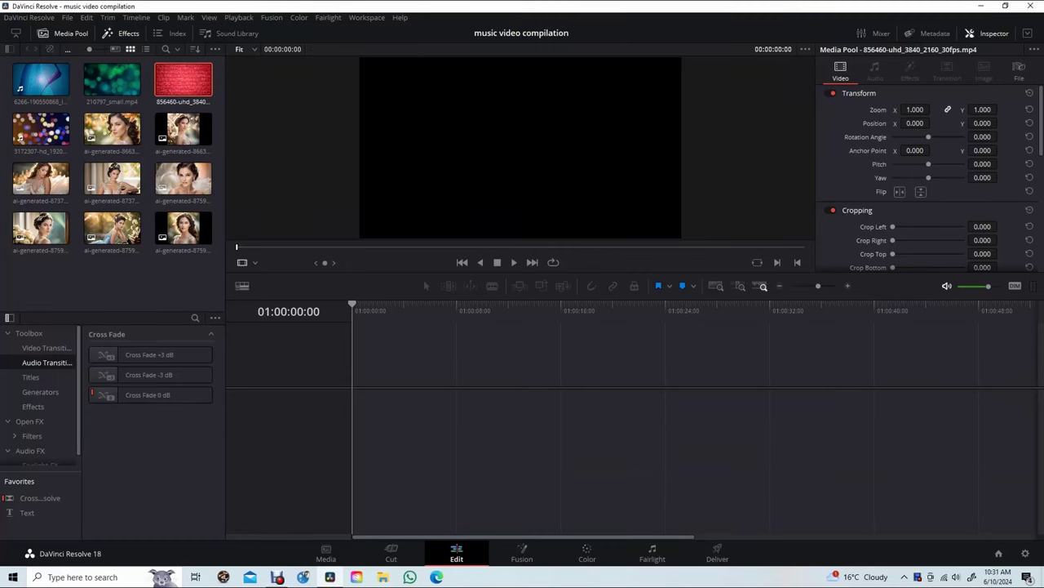
Step: Preview the green bokeh clip 210797_small.mp4, then return the viewer to the empty timeline
click(112, 79)
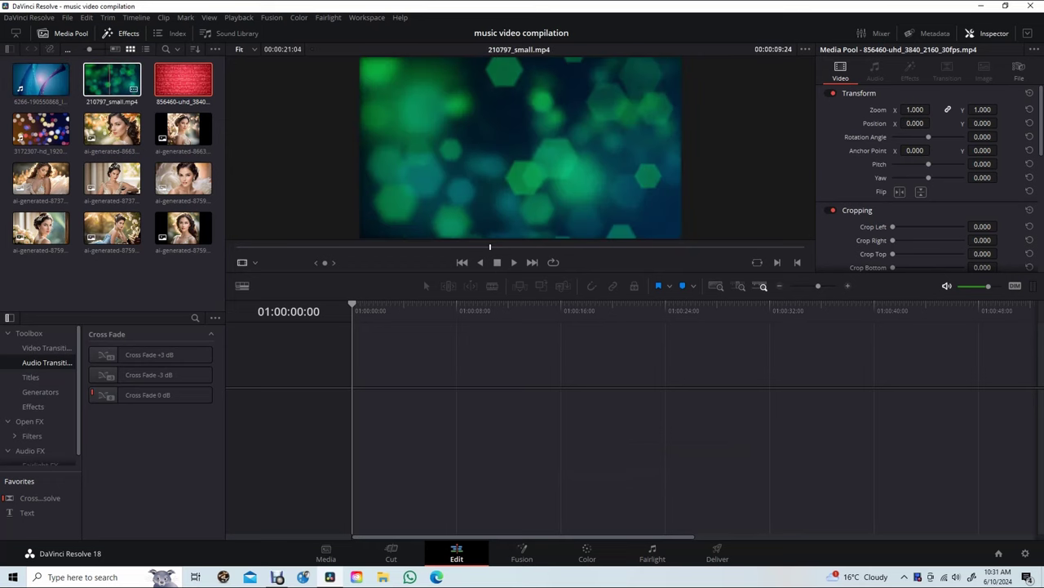
click(424, 280)
Step: Import 'You.re my world 2.mp3' from USB Drive (F:) via File > Import > Media
click(67, 17)
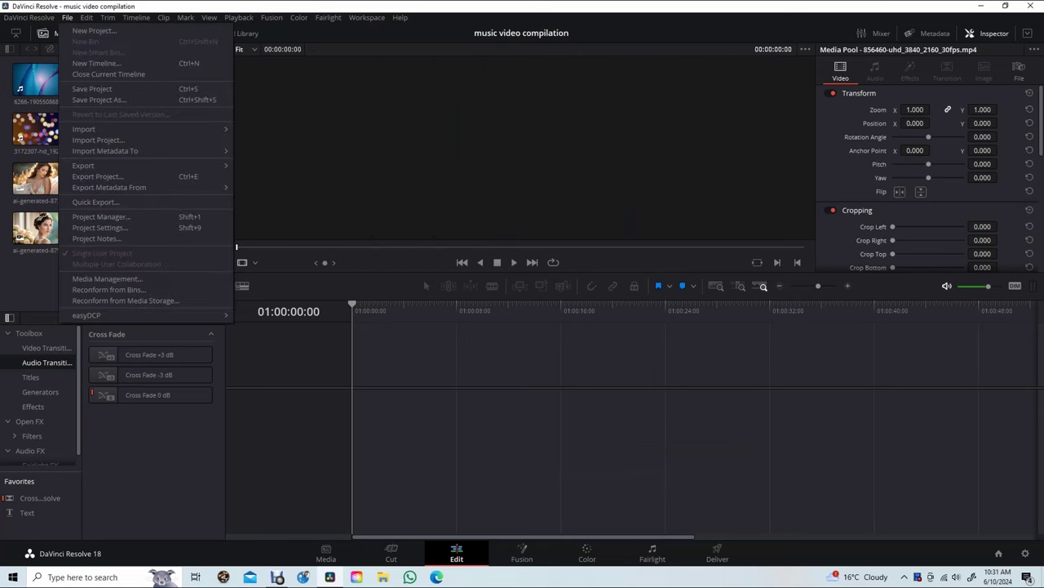
mouse_move(84, 128)
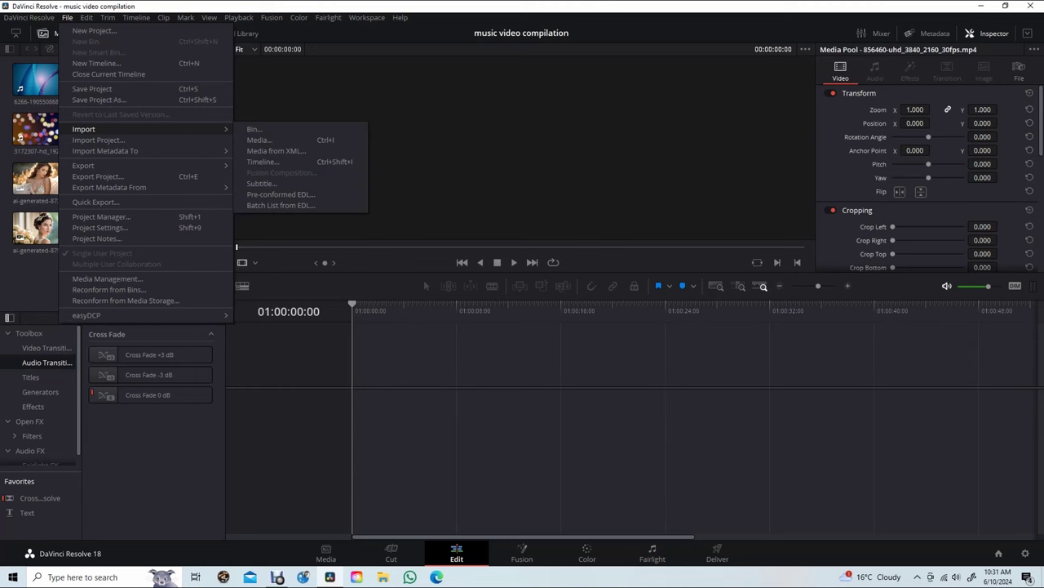
click(259, 140)
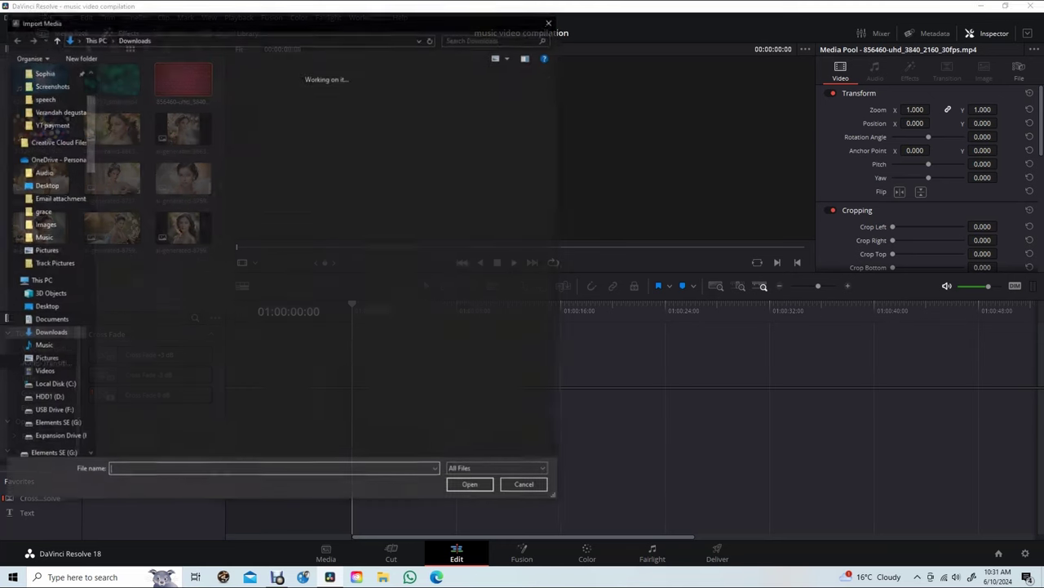
scroll(49, 261, down, 10)
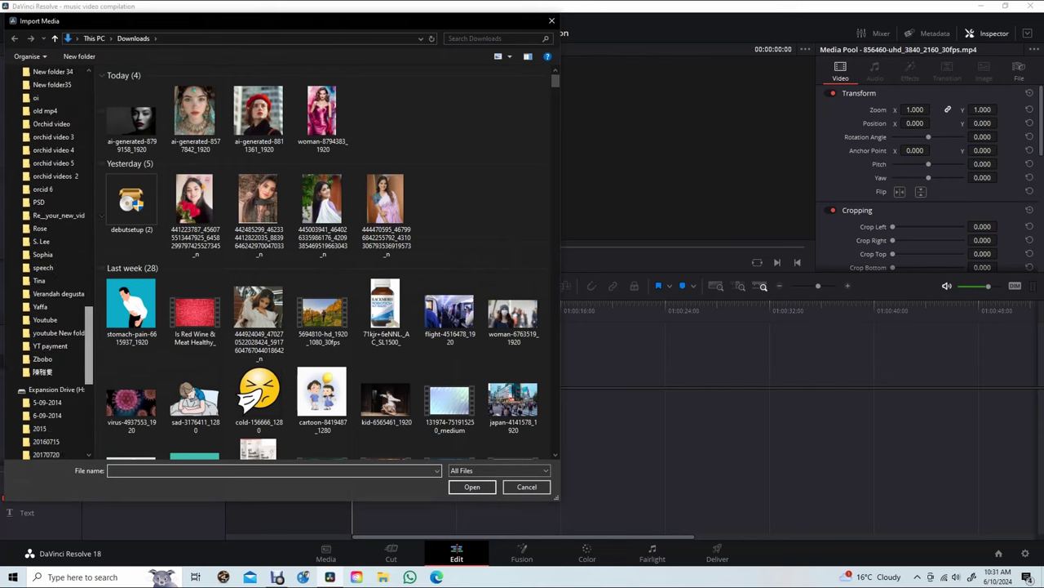
scroll(49, 261, down, 8)
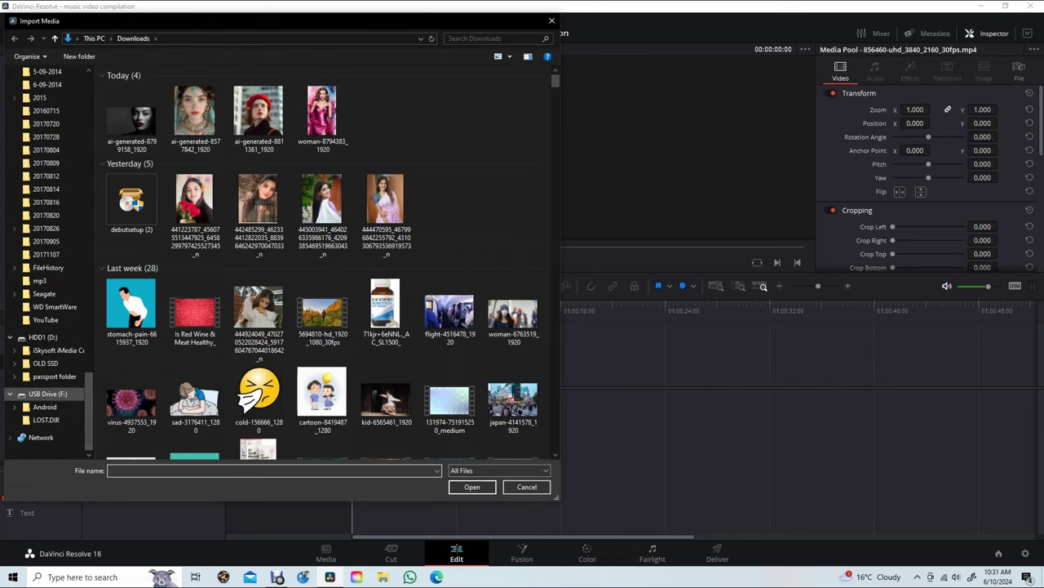
click(47, 394)
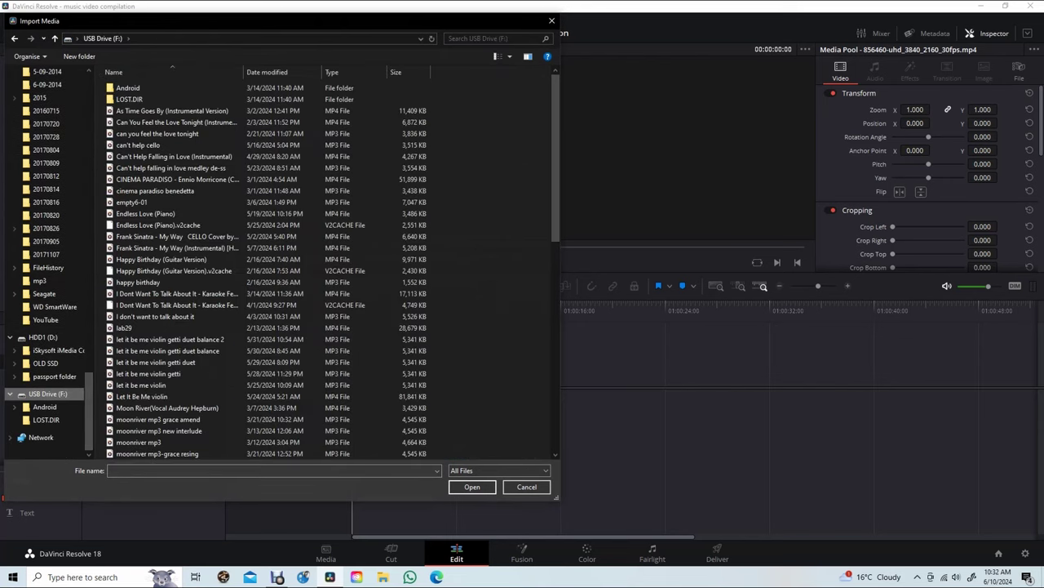
scroll(269, 327, down, 8)
scroll(270, 327, down, 5)
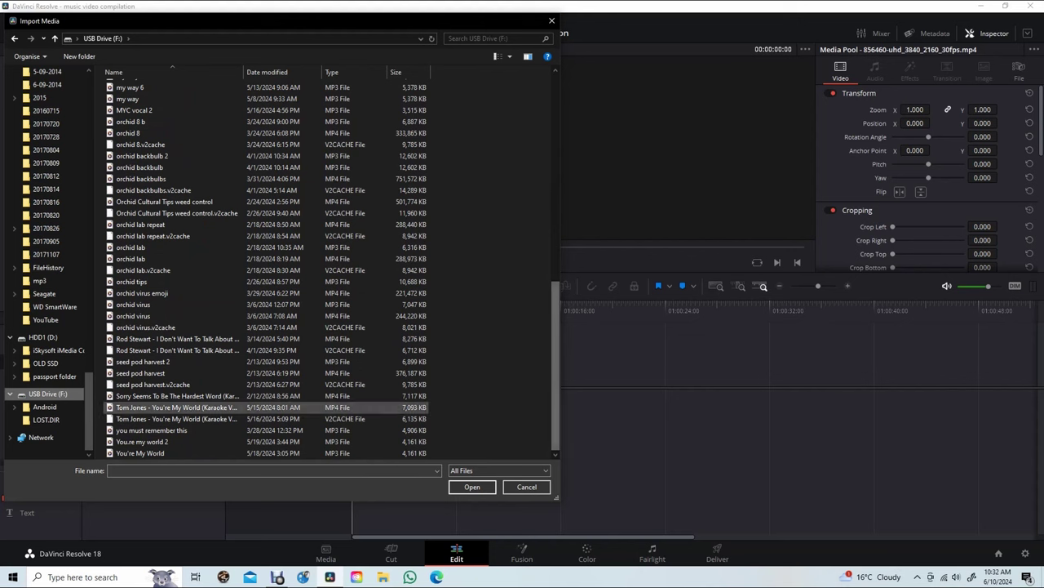
click(143, 442)
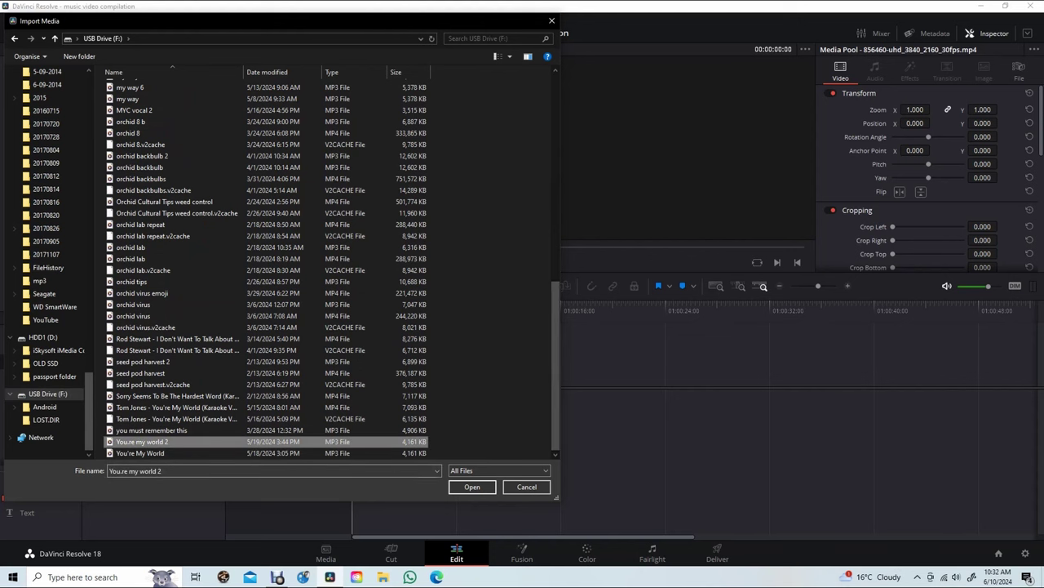
click(473, 486)
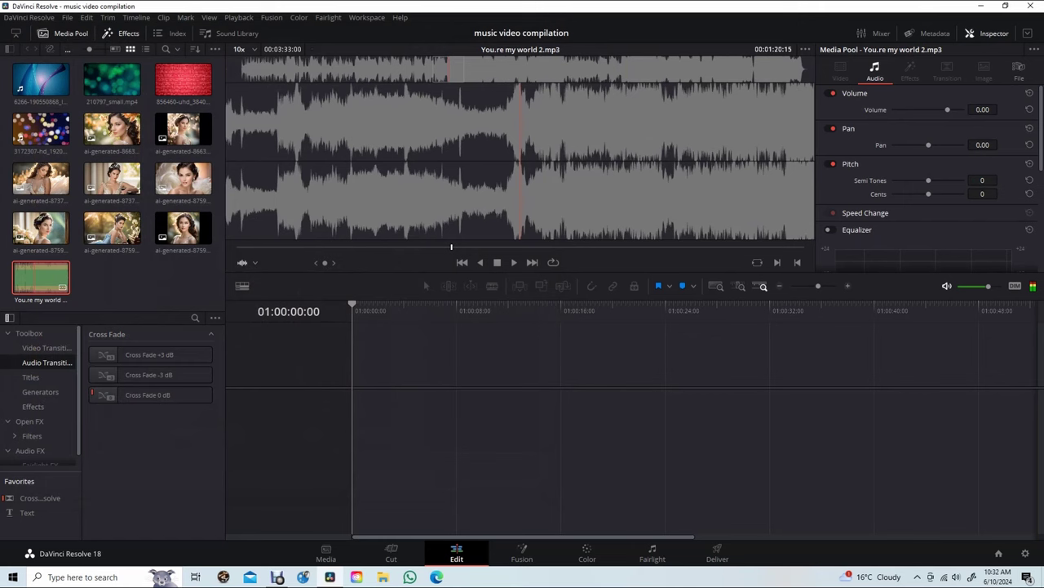
Step: Load the song into the source viewer and drop it onto a new Timeline 1
drag(41, 278, 433, 145)
mouse_move(543, 298)
mouse_down()
mouse_move(584, 431)
mouse_move(893, 436)
mouse_up()
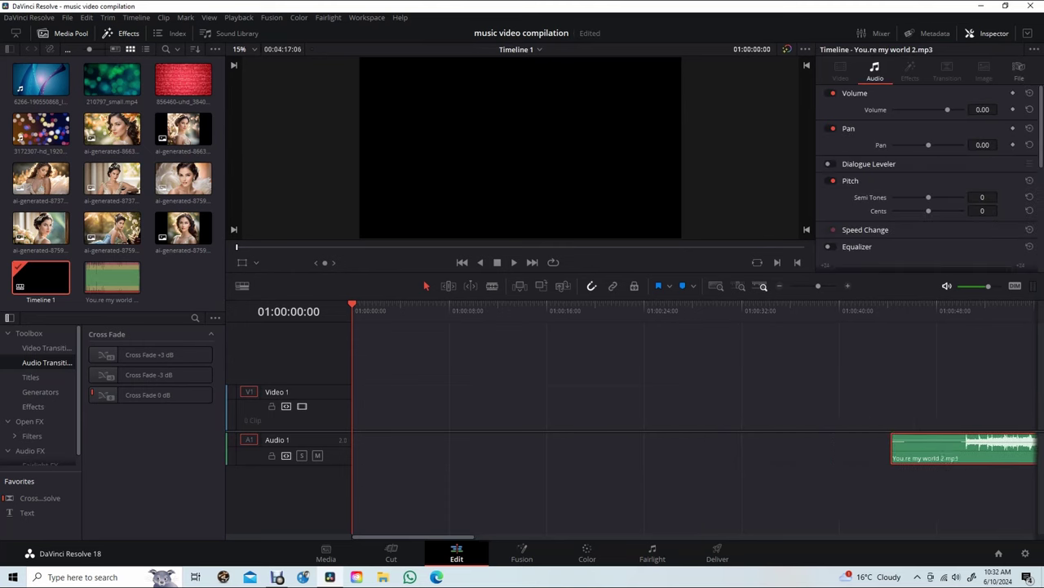
scroll(694, 420, right, 1)
scroll(695, 419, right, 3)
scroll(694, 419, right, 3)
scroll(694, 419, right, 3)
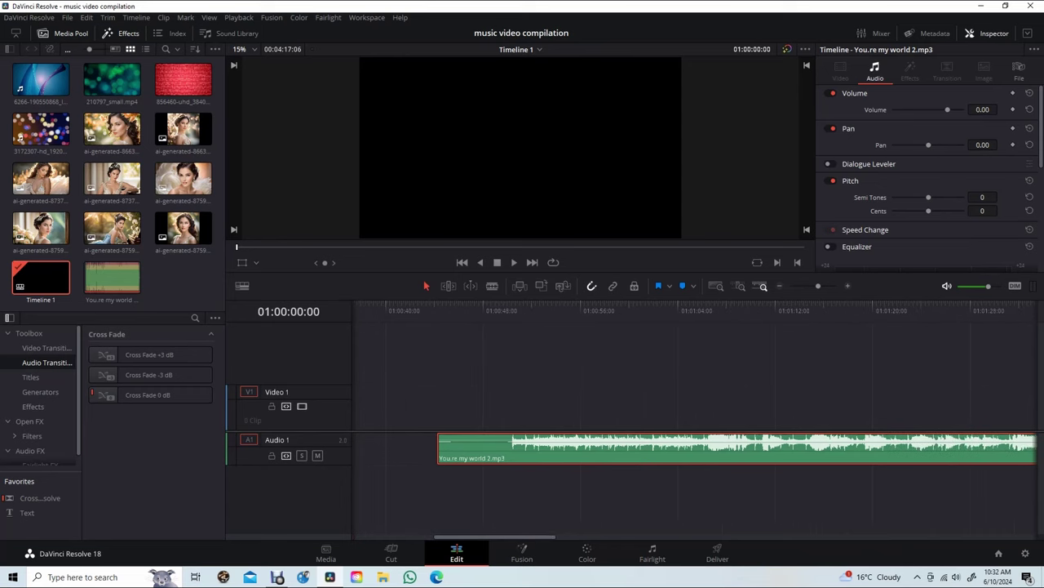
Step: Slide the song right to start around 01:01:26, then preview the flower-haired portrait
drag(602, 445, 831, 444)
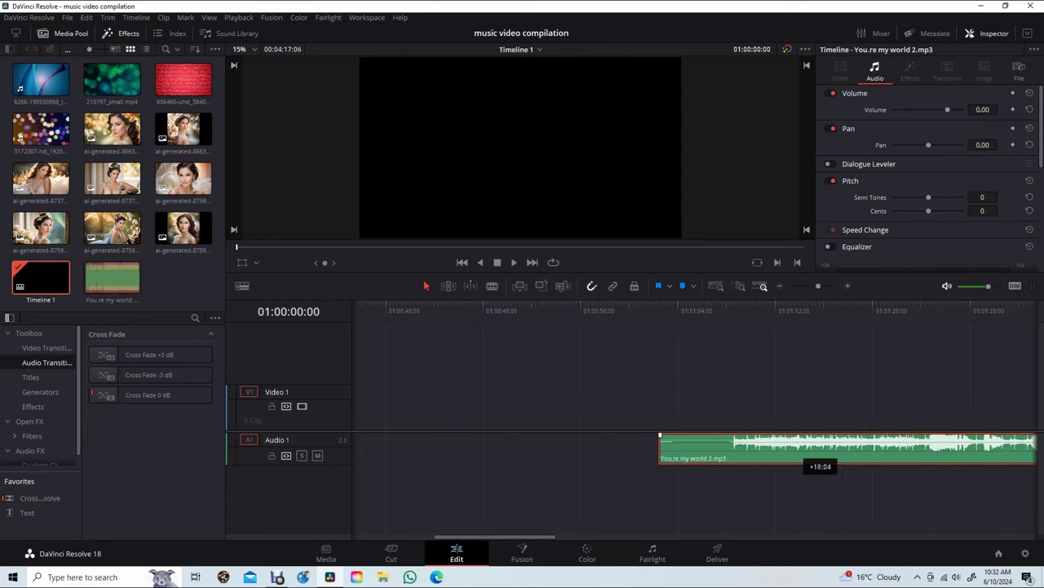
key(shift+z)
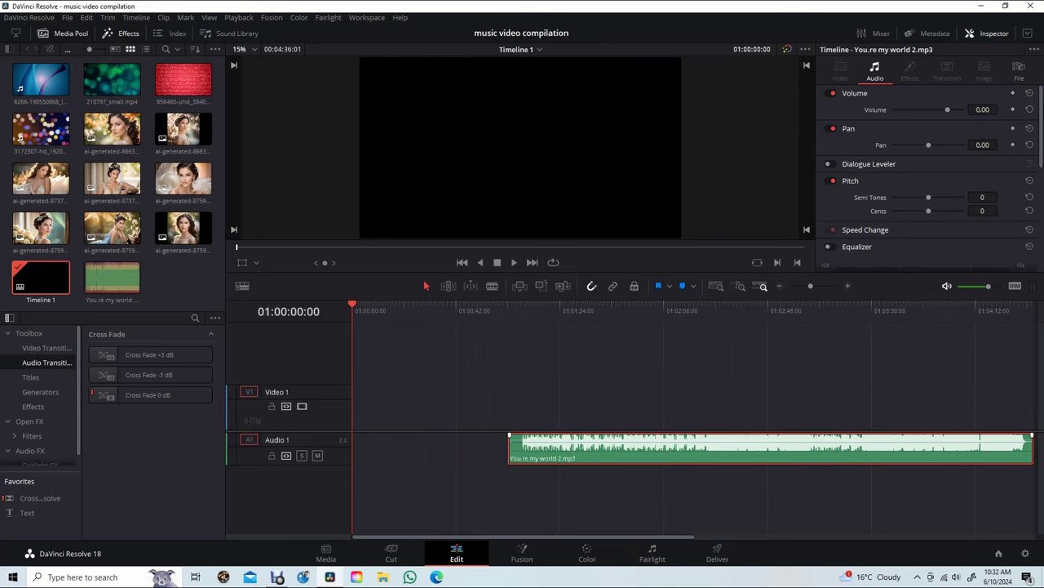
drag(759, 454, 817, 456)
click(112, 129)
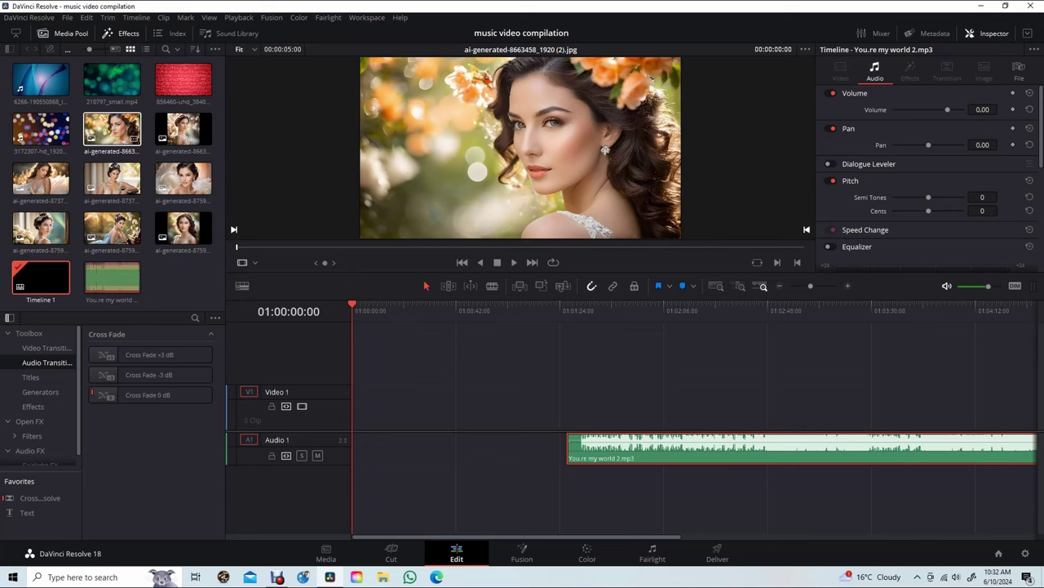
Step: Drop ai-generated-8663458_1920 (2).jpg onto Video 1, move it 5 seconds earlier, and lengthen it about 7 seconds
drag(111, 128, 444, 156)
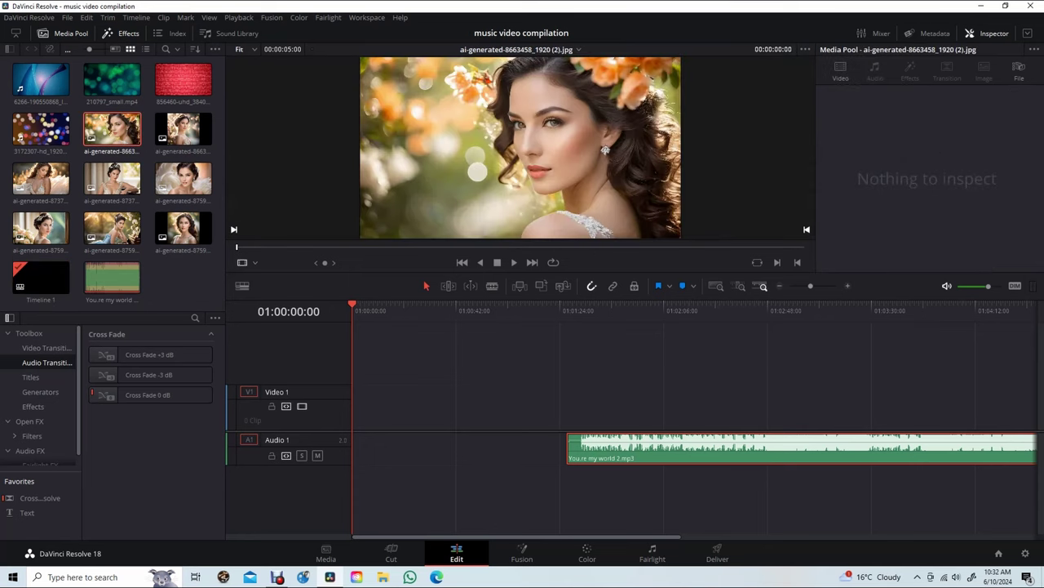
drag(587, 237, 594, 400)
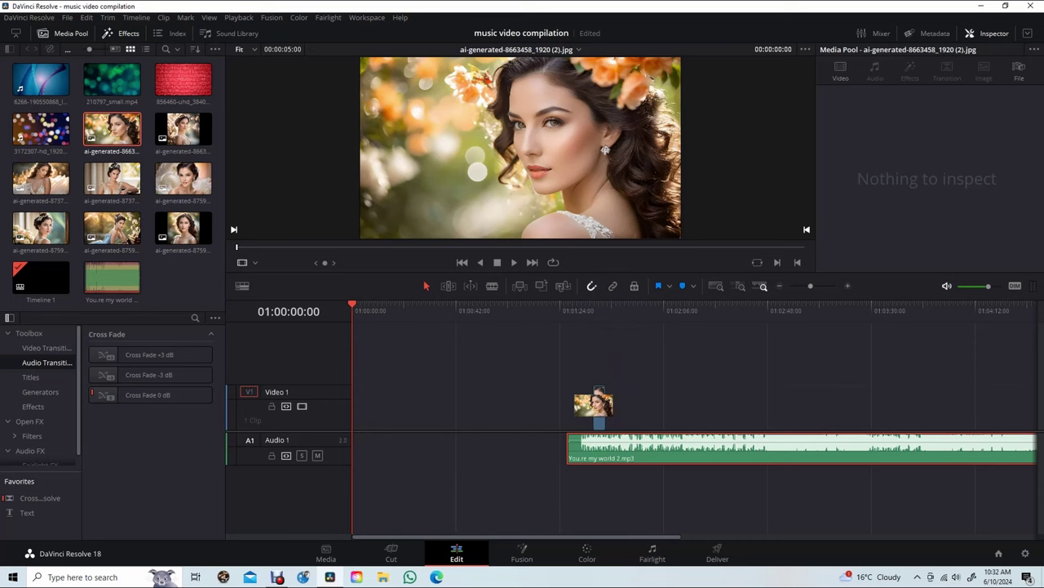
drag(594, 400, 598, 399)
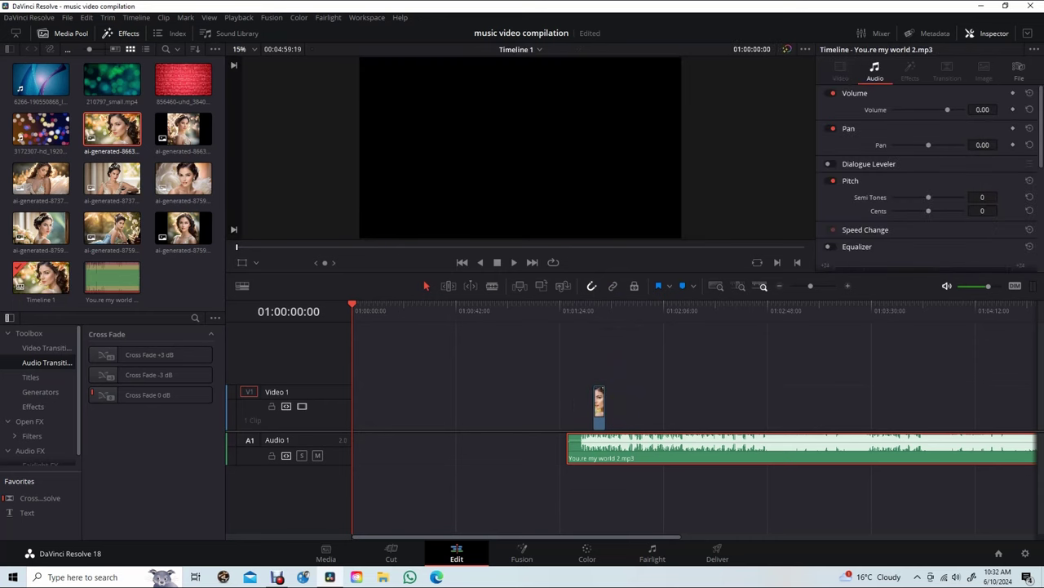
key(ctrl+equal)
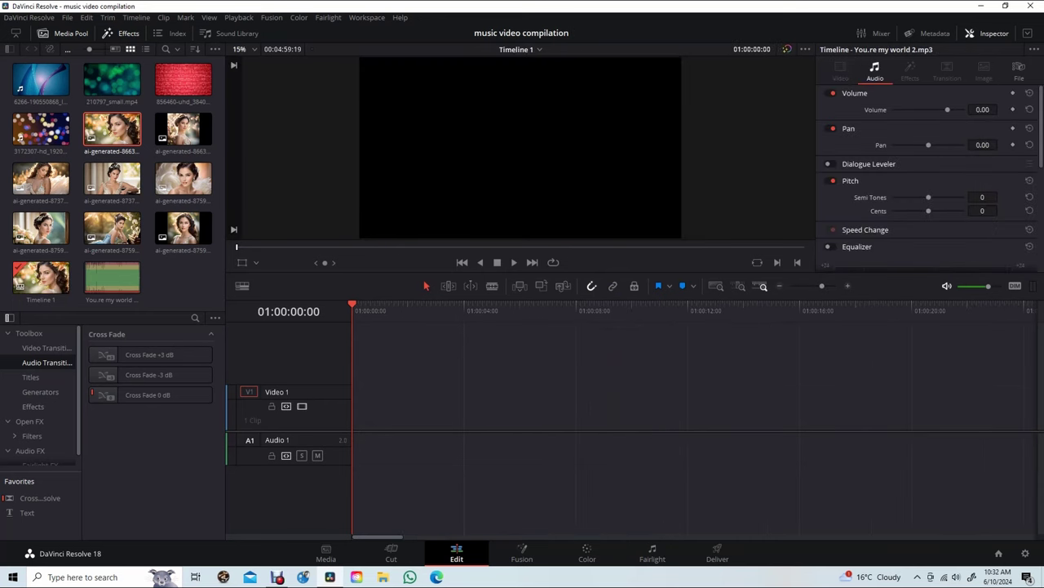
scroll(693, 408, right, 10)
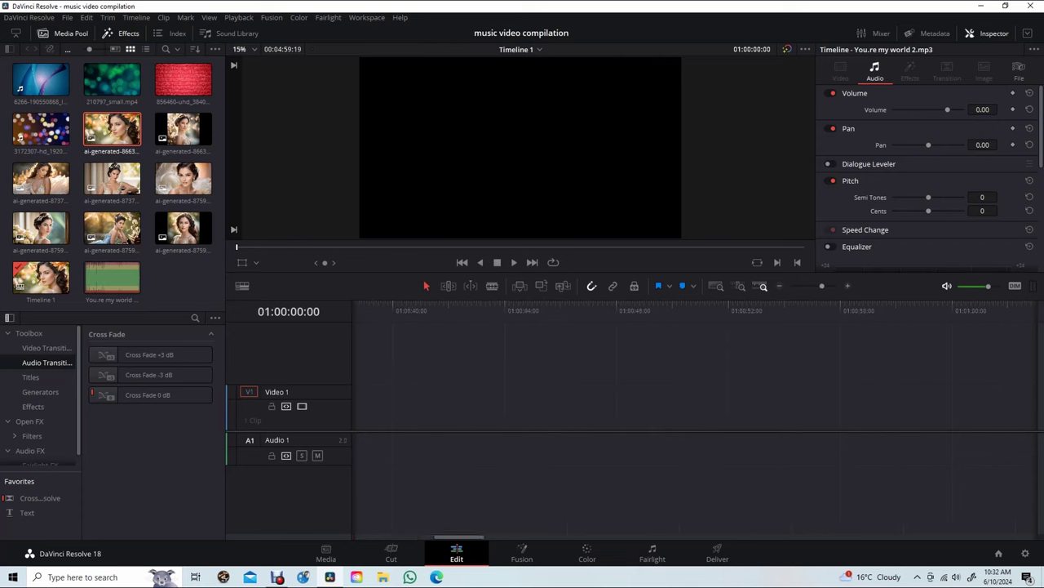
scroll(693, 408, right, 2)
scroll(694, 408, right, 3)
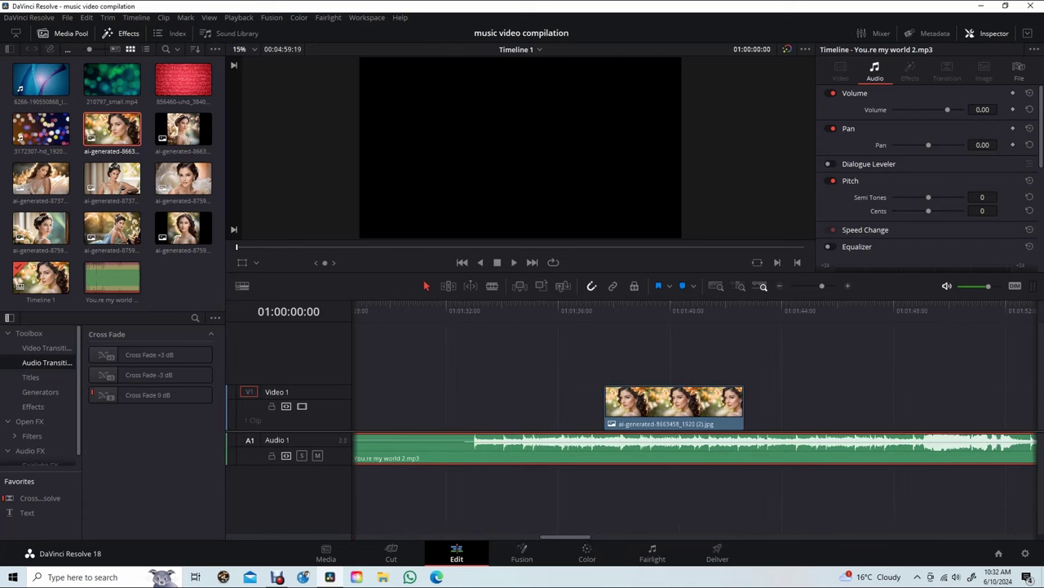
drag(675, 421, 524, 421)
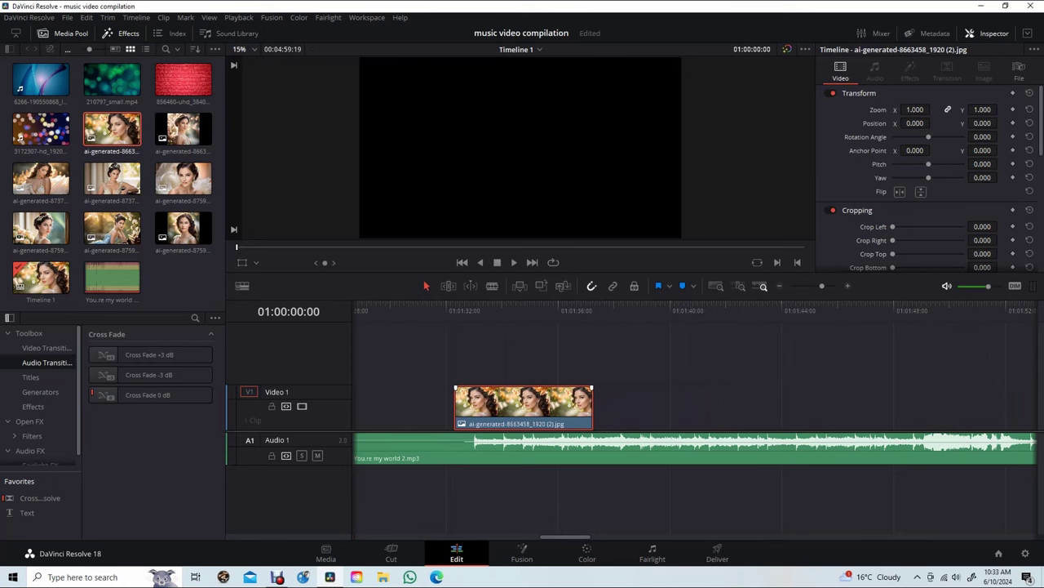
drag(593, 408, 807, 408)
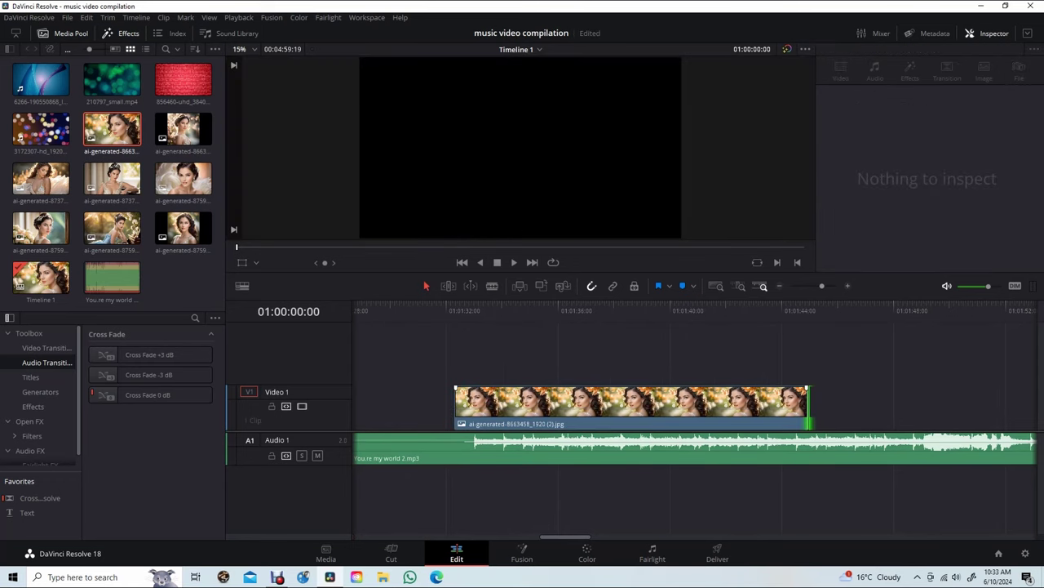
Step: Play the song from its start and extend the portrait to end at 01:01:49:04
scroll(693, 408, left, 5)
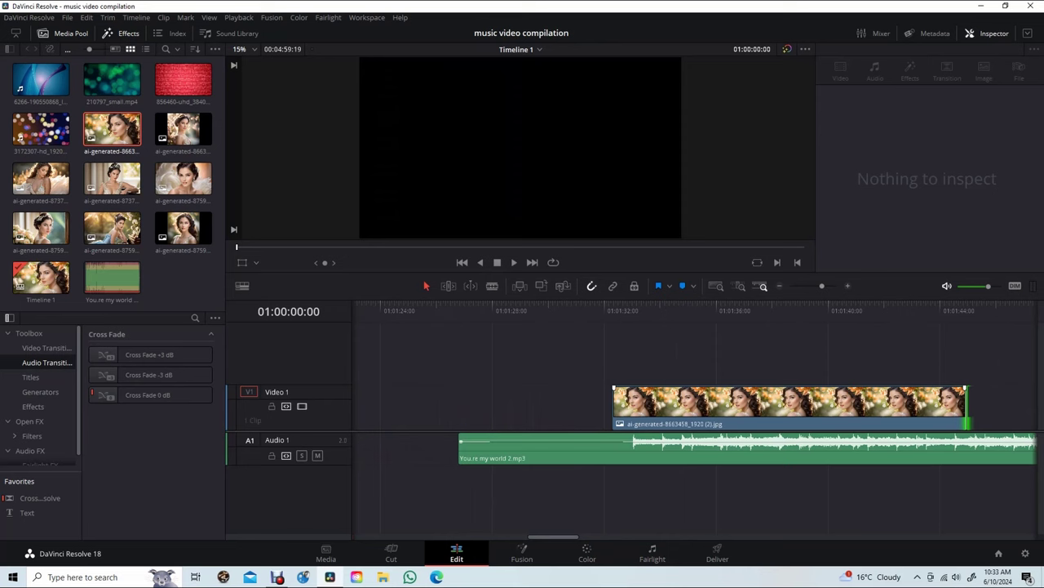
key(Down)
key(space)
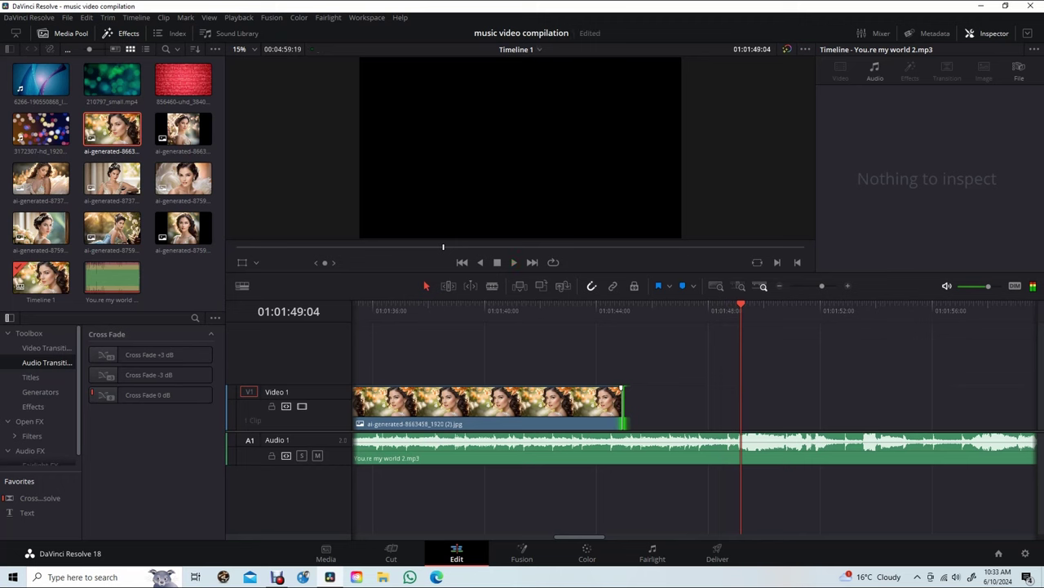
mouse_move(623, 408)
mouse_down()
mouse_move(739, 408)
mouse_move(727, 408)
mouse_up()
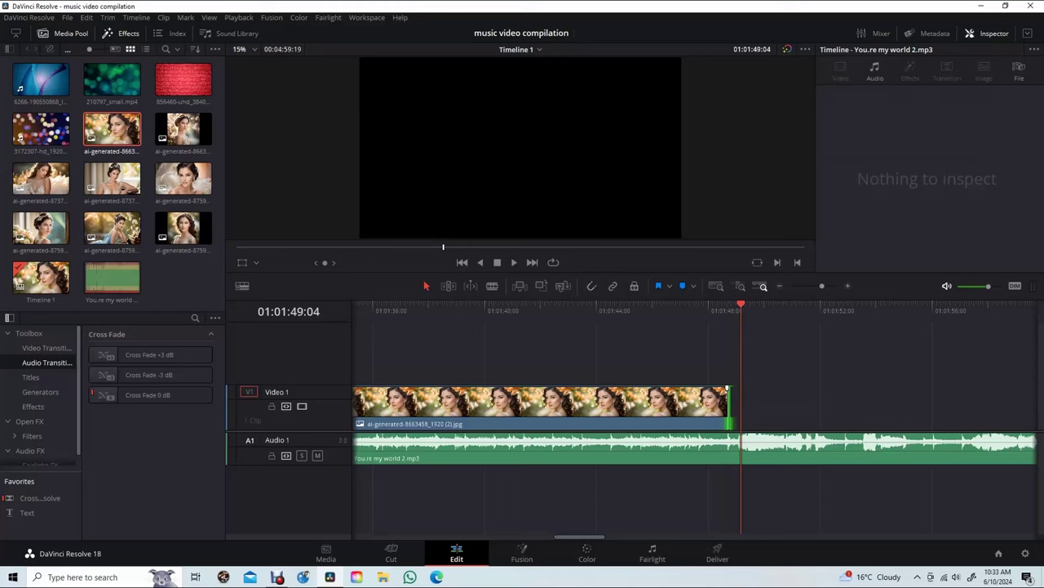
drag(727, 408, 732, 408)
scroll(693, 416, left, 5)
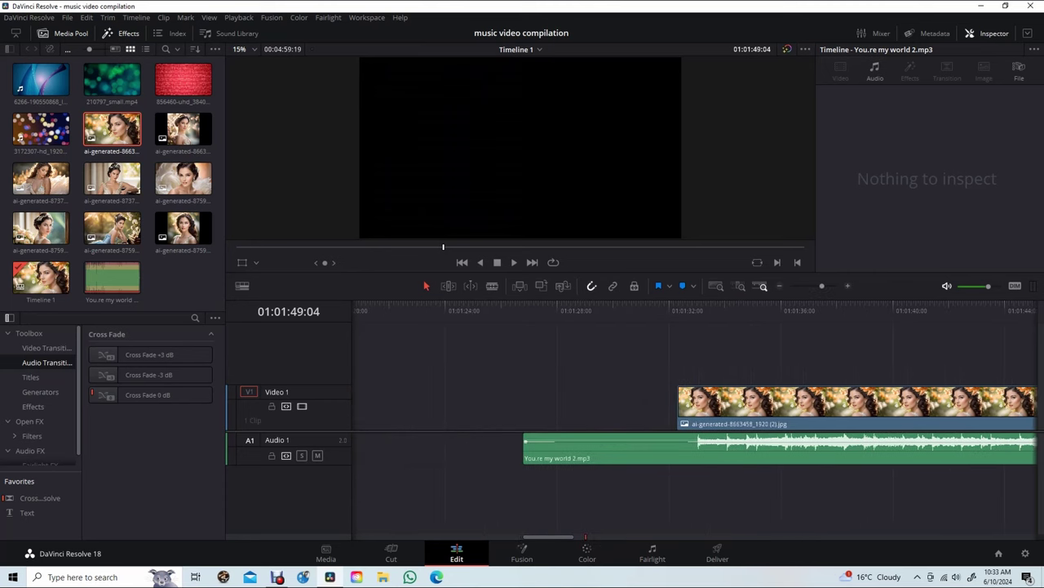
Step: Add a Cross Dissolve to the portrait's start, pull the song's start earlier, and play from 01:01:30
click(47, 348)
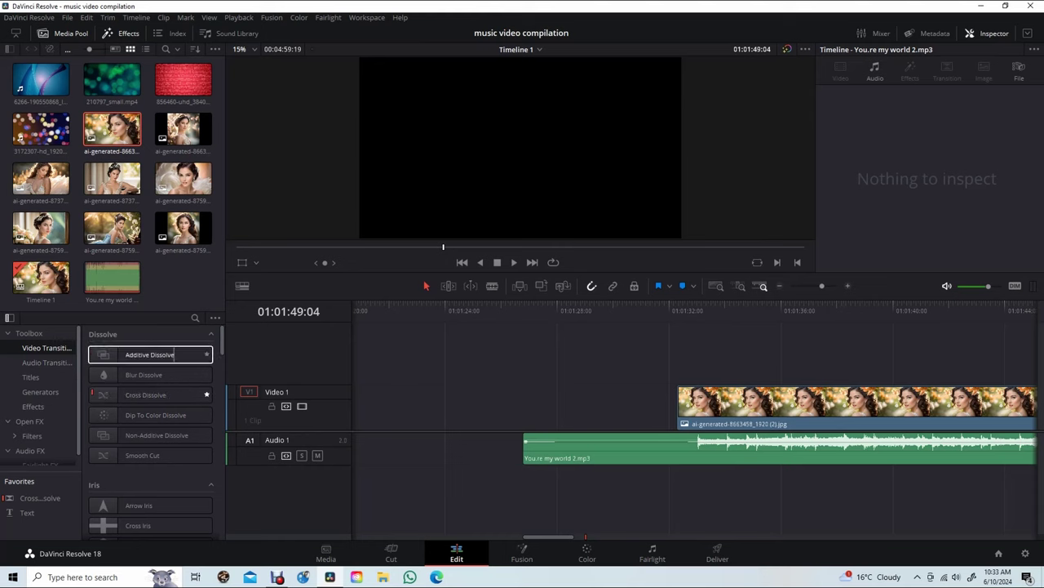
drag(145, 395, 681, 408)
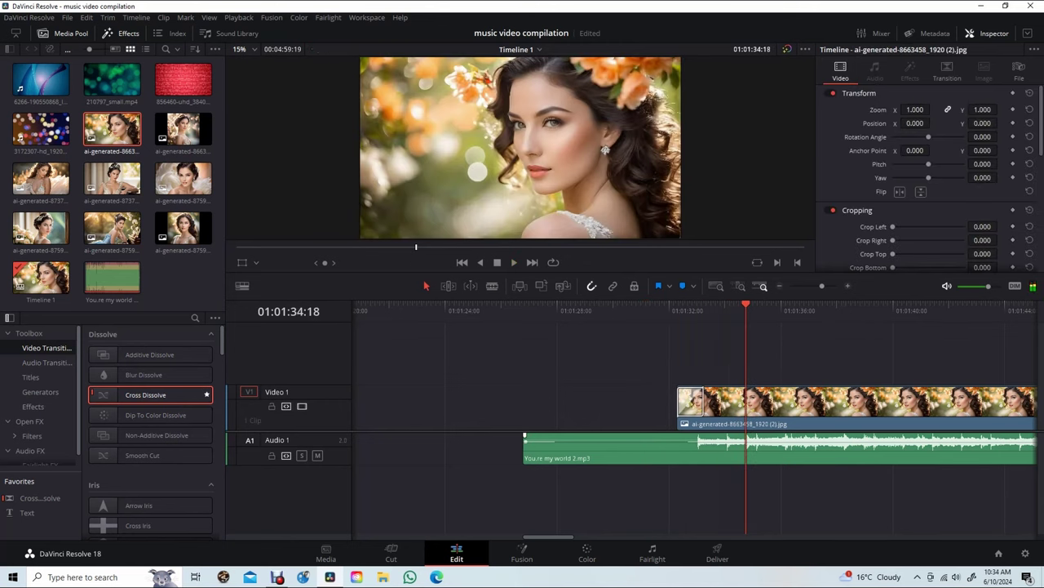
drag(524, 435, 518, 435)
click(613, 306)
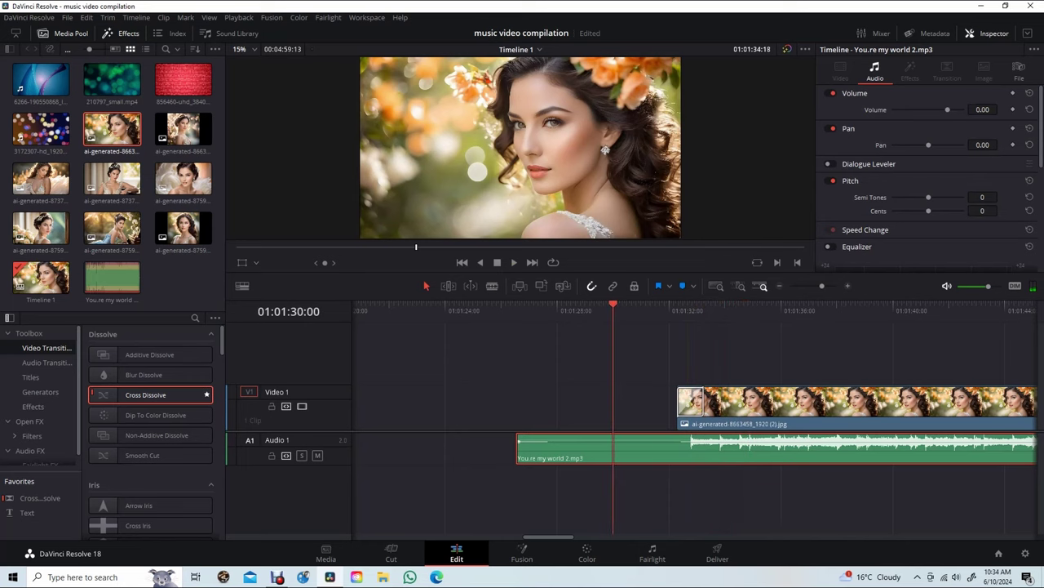
key(space)
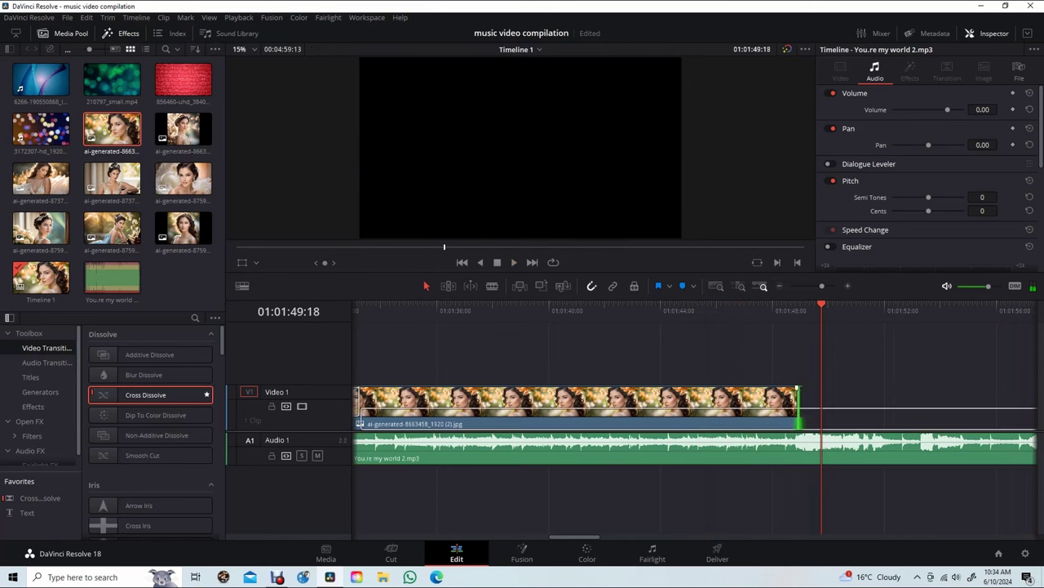
Step: Trim the first clip slightly and place ai-generated-8759802_1920.jpg after it on Video 1
drag(798, 408, 792, 408)
double_click(112, 177)
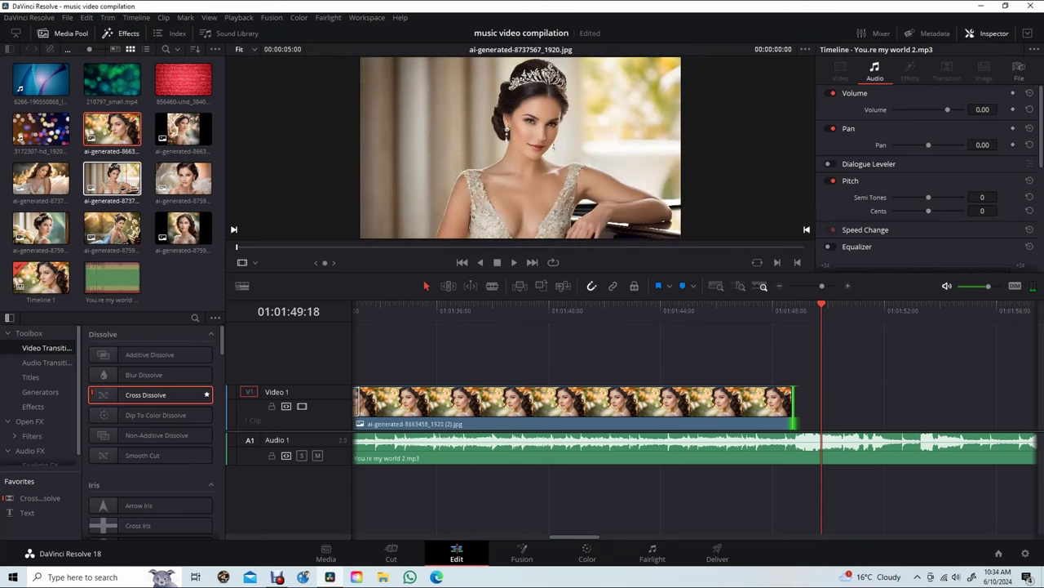
click(182, 178)
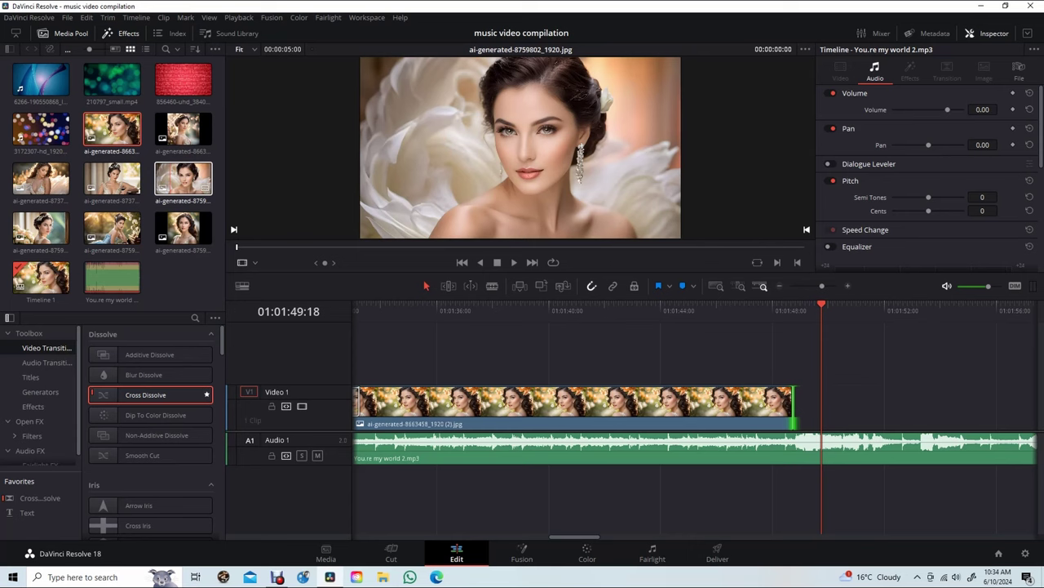
drag(182, 178, 462, 192)
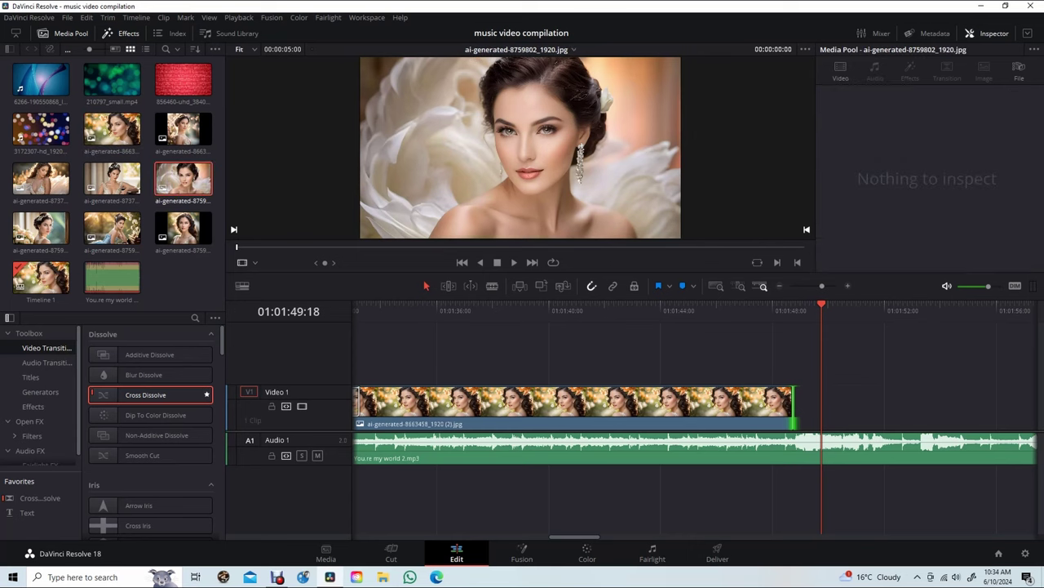
drag(636, 182, 864, 402)
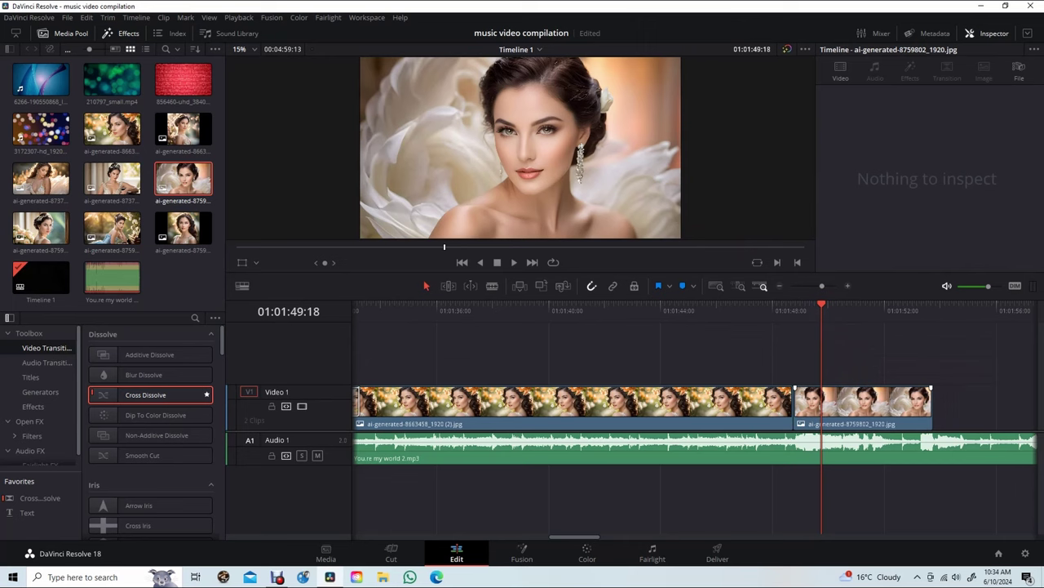
drag(992, 399, 1000, 399)
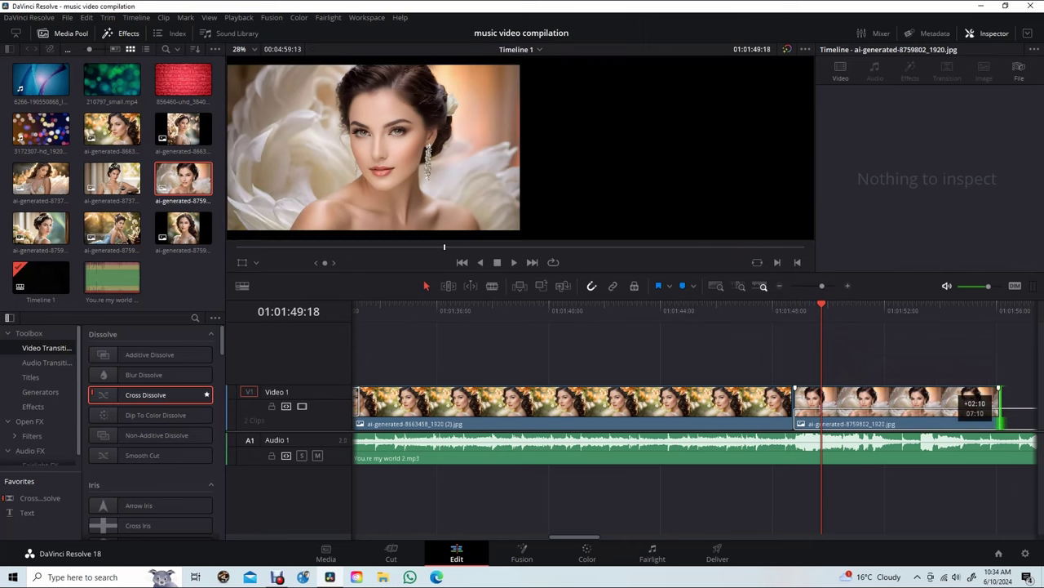
Step: Play to the next beat and extend the second portrait to end at 01:02:05:04
key(space)
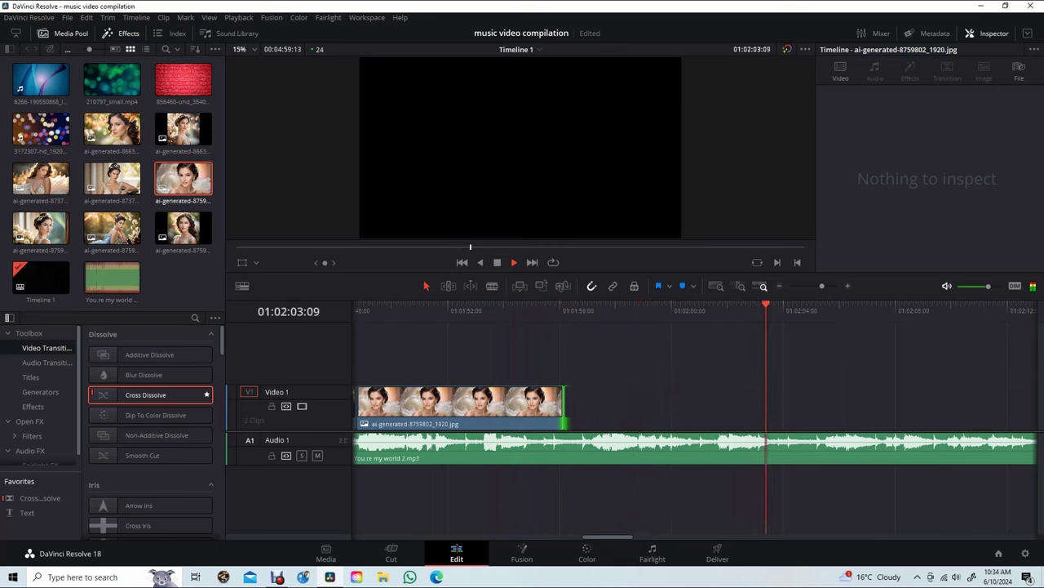
key(space)
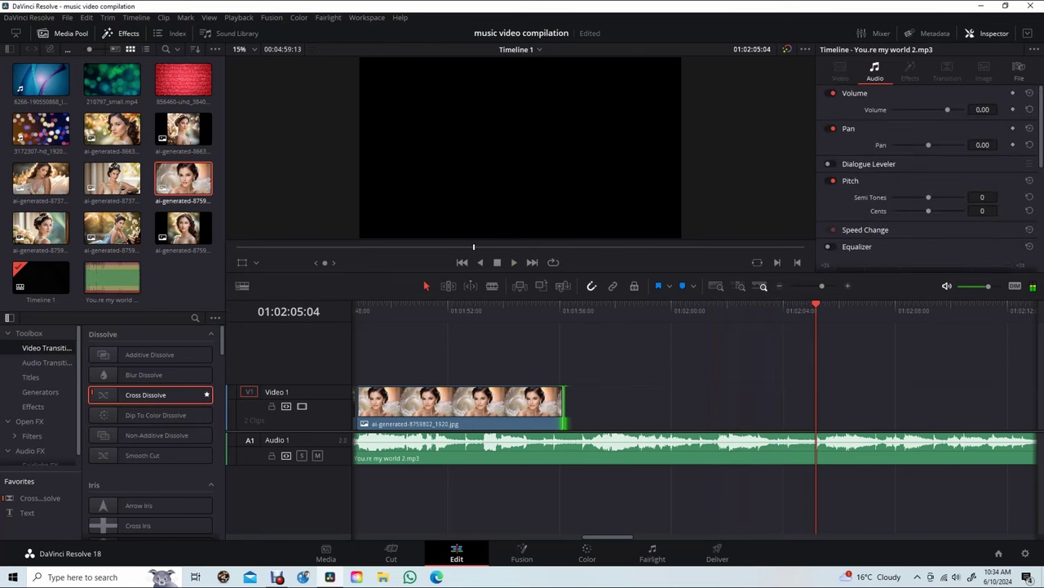
drag(563, 404, 813, 404)
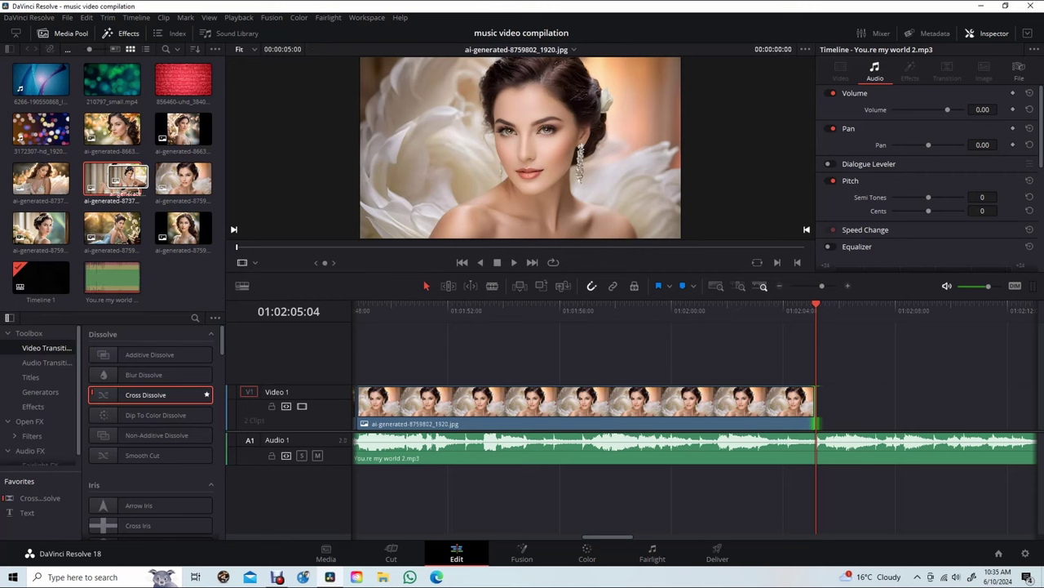
Step: Drop ai-generated-8737567_1920.jpg onto V1 after the second clip and play from it
drag(183, 178, 501, 202)
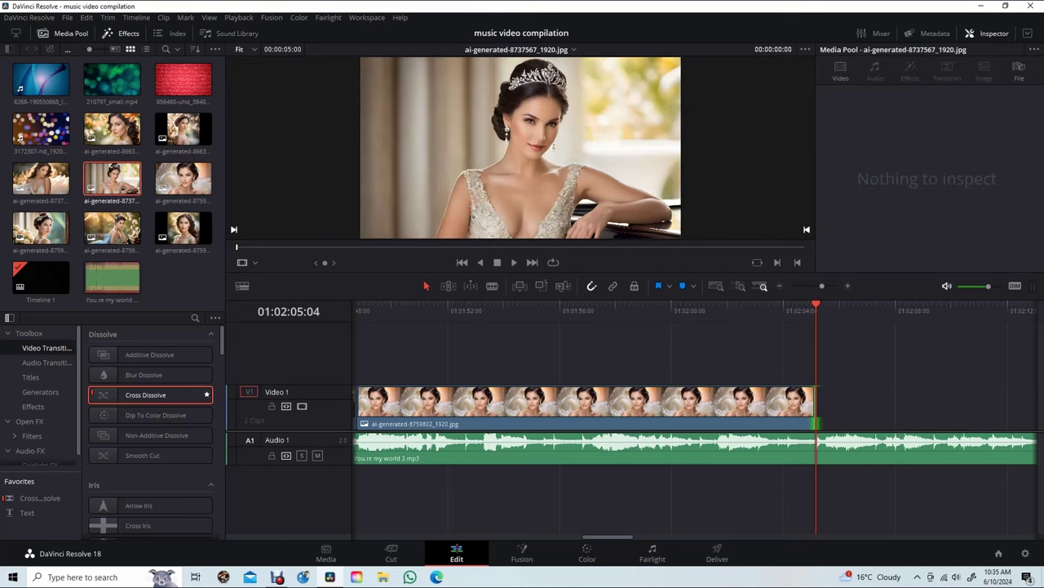
drag(759, 259, 816, 412)
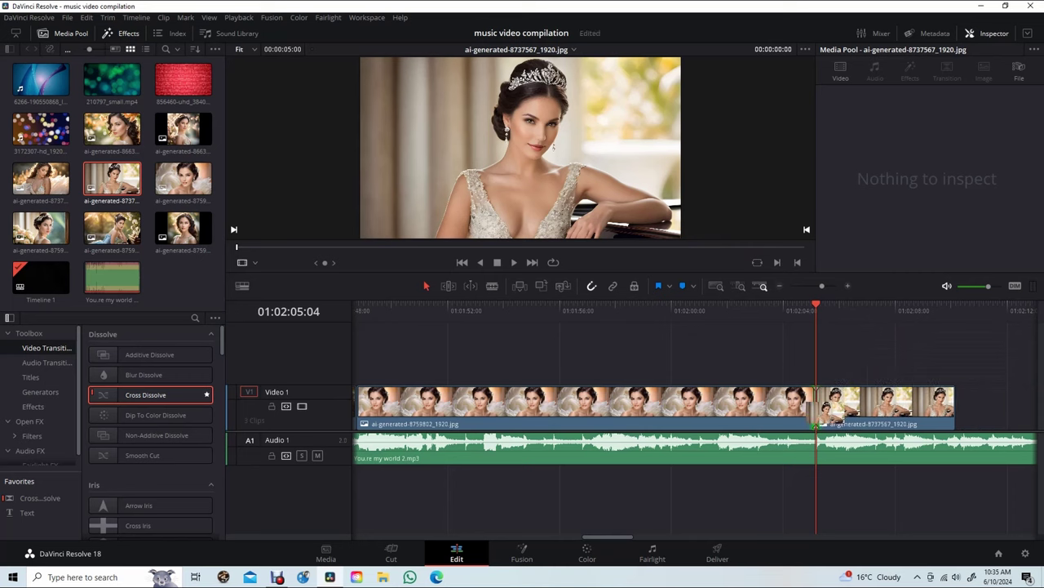
key(space)
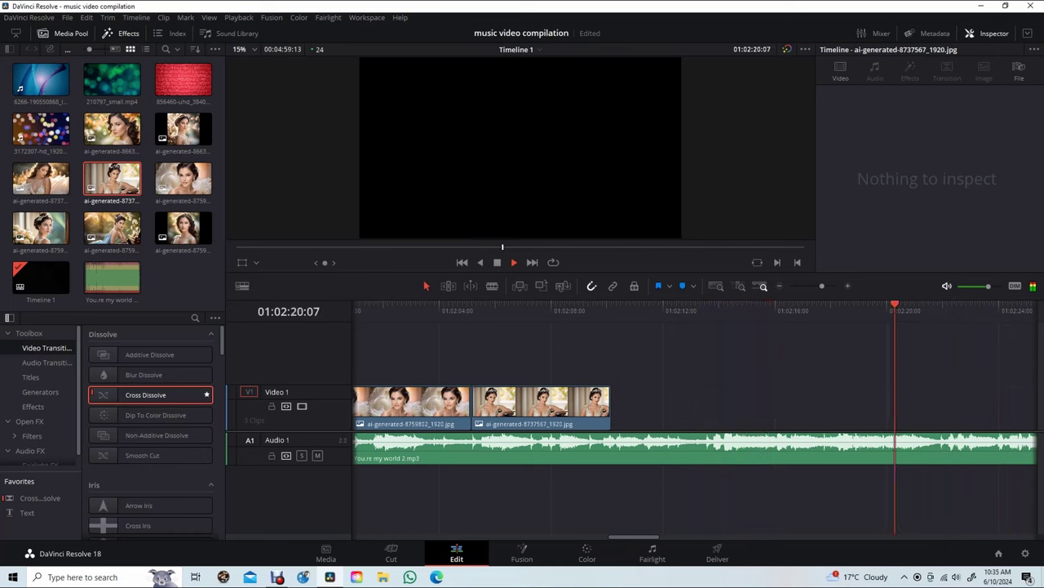
Step: Stop at 01:02:21:23, stretch the tiara clip to there, and add ai-generated-8759803_1920.jpg after it
key(space)
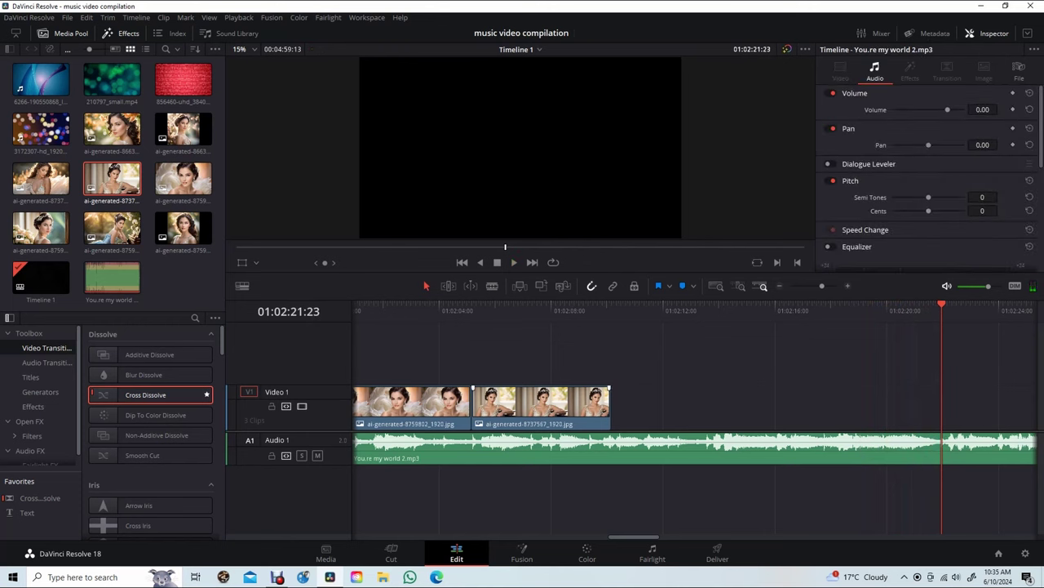
drag(610, 404, 939, 405)
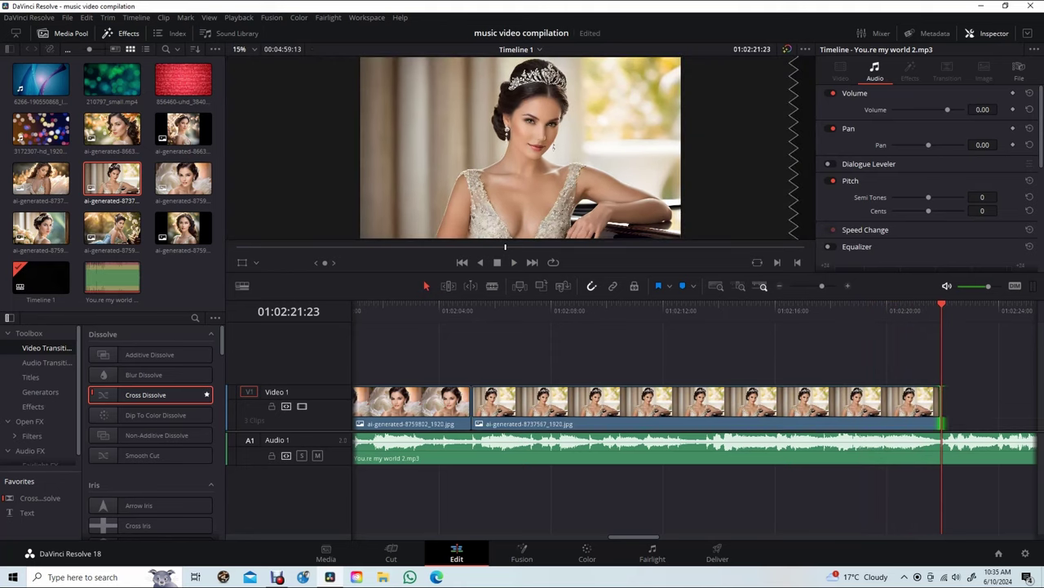
scroll(693, 416, right, 10)
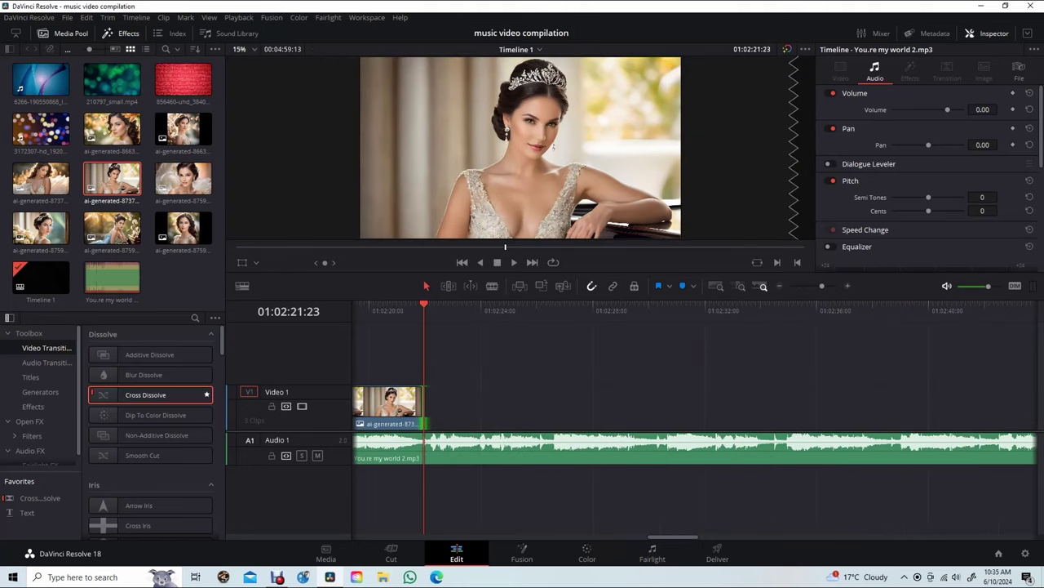
drag(41, 228, 419, 182)
drag(501, 176, 425, 404)
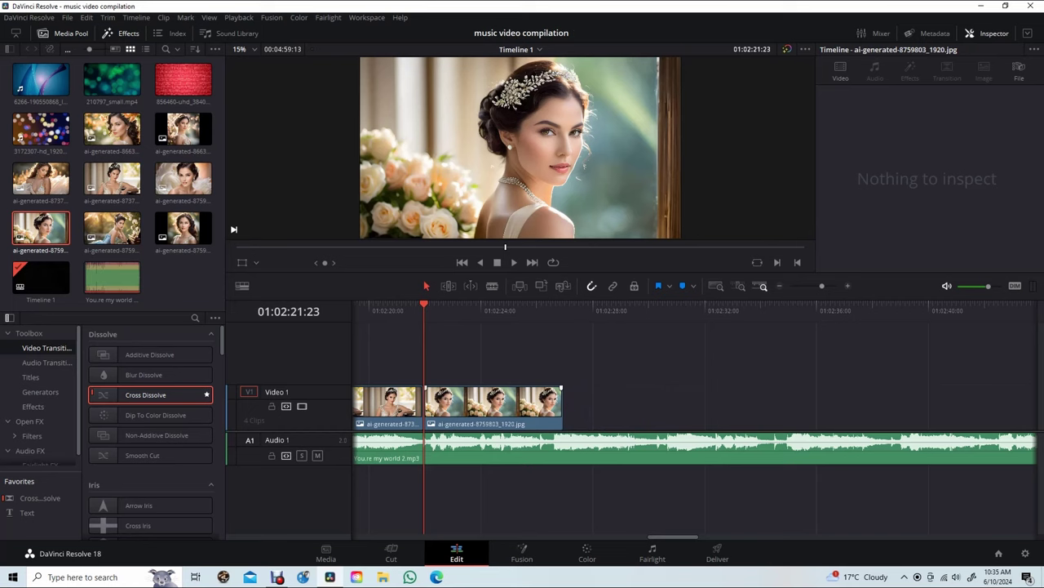
Step: Lengthen the fourth clip's end and play until the beat at 01:02:38:15
drag(562, 404, 879, 404)
key(space)
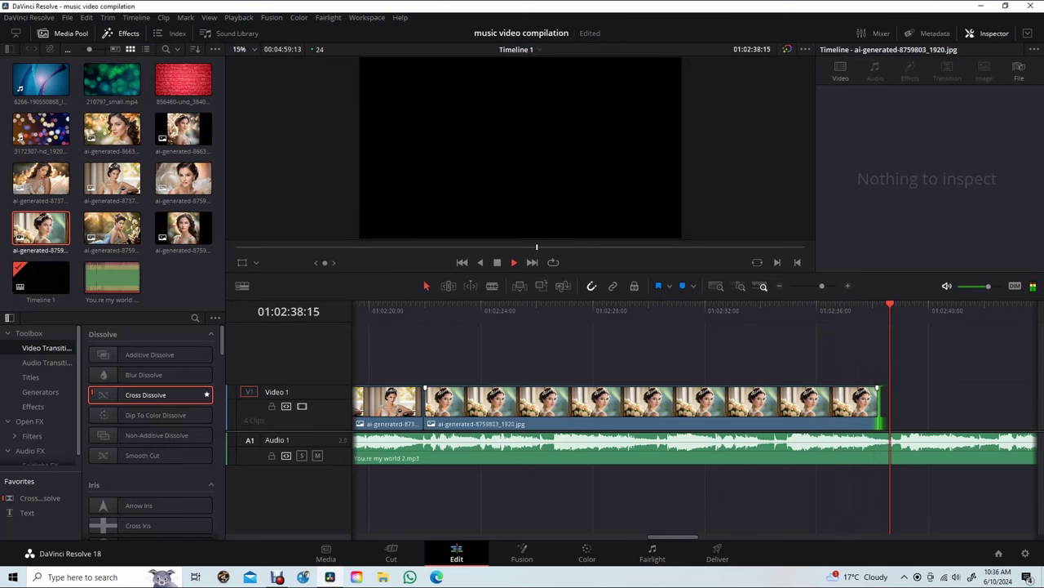
key(space)
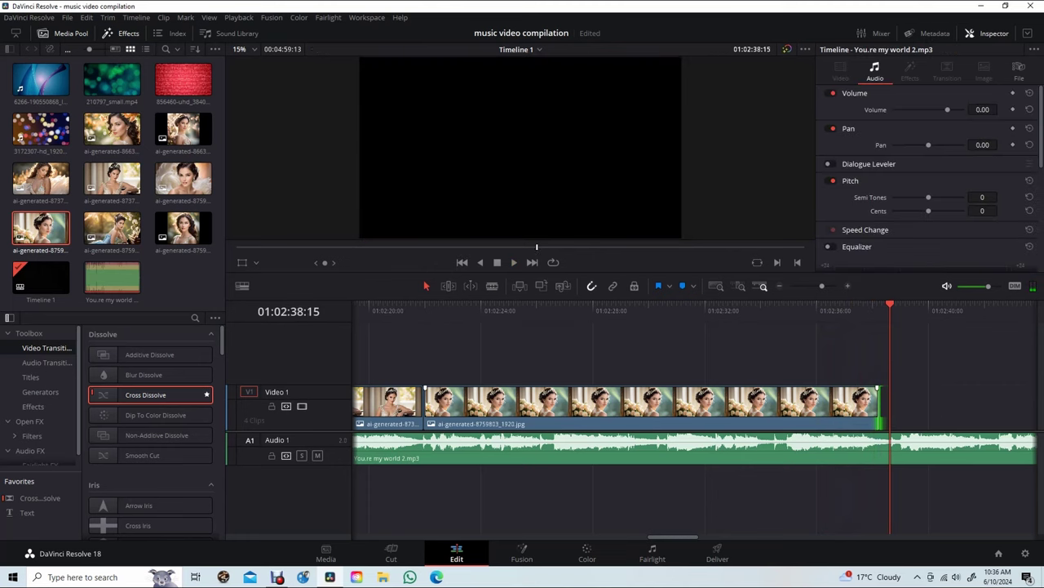
Step: Trim the fourth clip to end at 01:02:38:15 and replay from the first portrait's start
drag(878, 404, 889, 403)
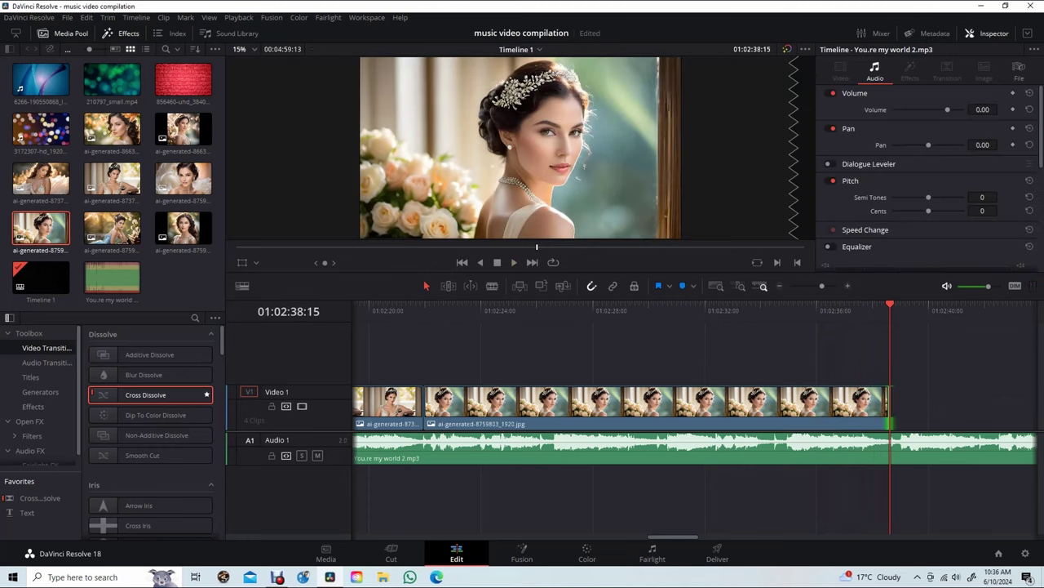
scroll(695, 408, up, 5)
scroll(695, 408, up, 5)
scroll(696, 408, up, 5)
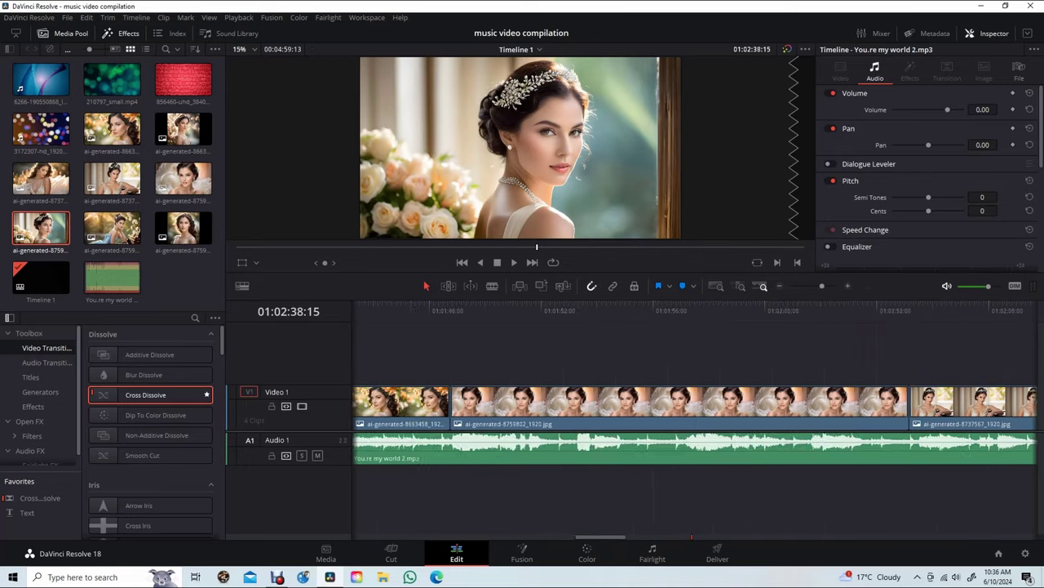
scroll(695, 408, up, 5)
scroll(695, 408, up, 3)
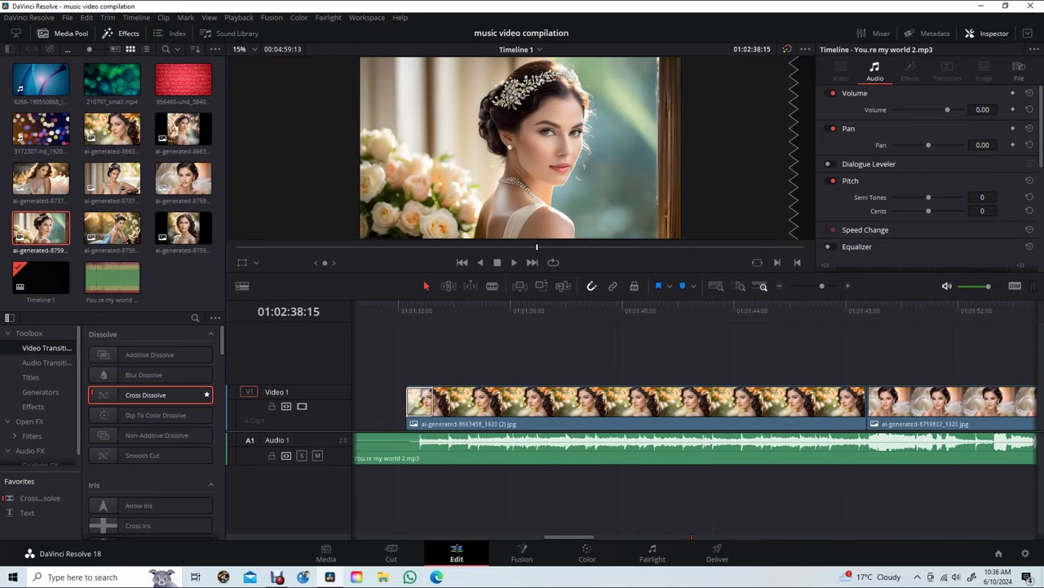
click(389, 309)
key(space)
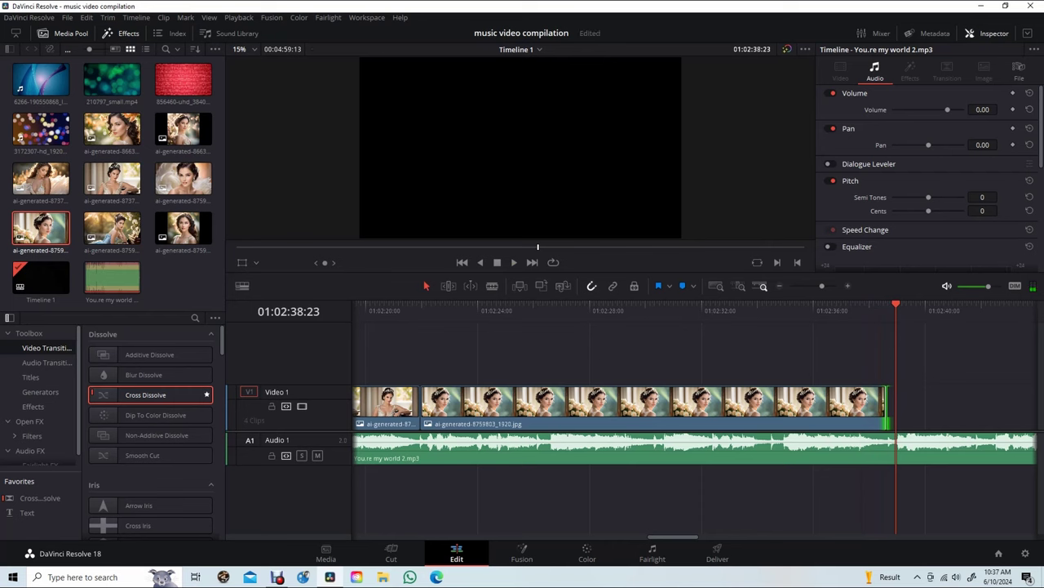
Step: Zoom and scroll the timeline to inspect the Video 1 portraits, previewing ai-generated-8759803
key(ctrl+minus)
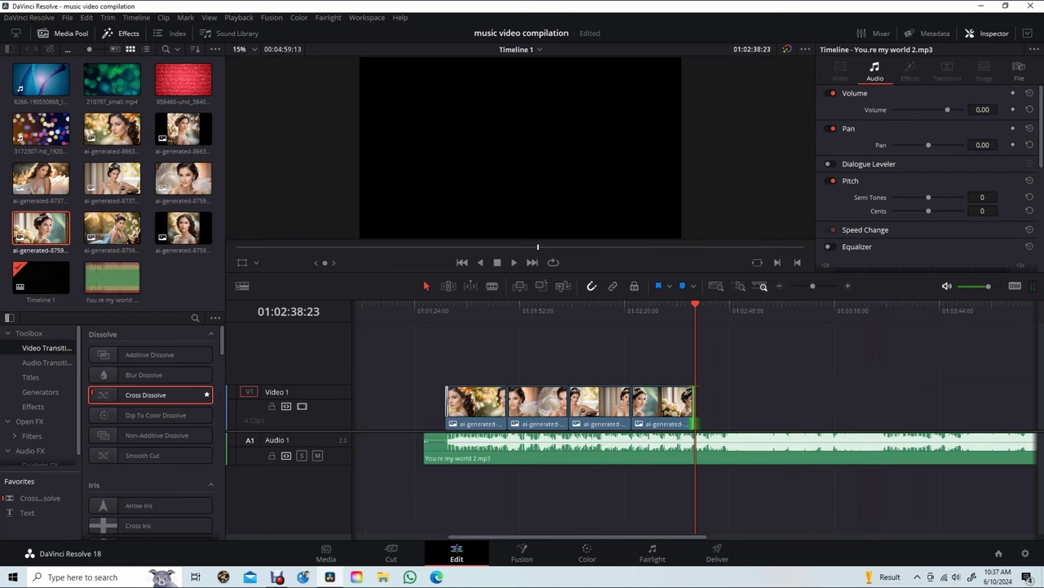
scroll(694, 408, right, 10)
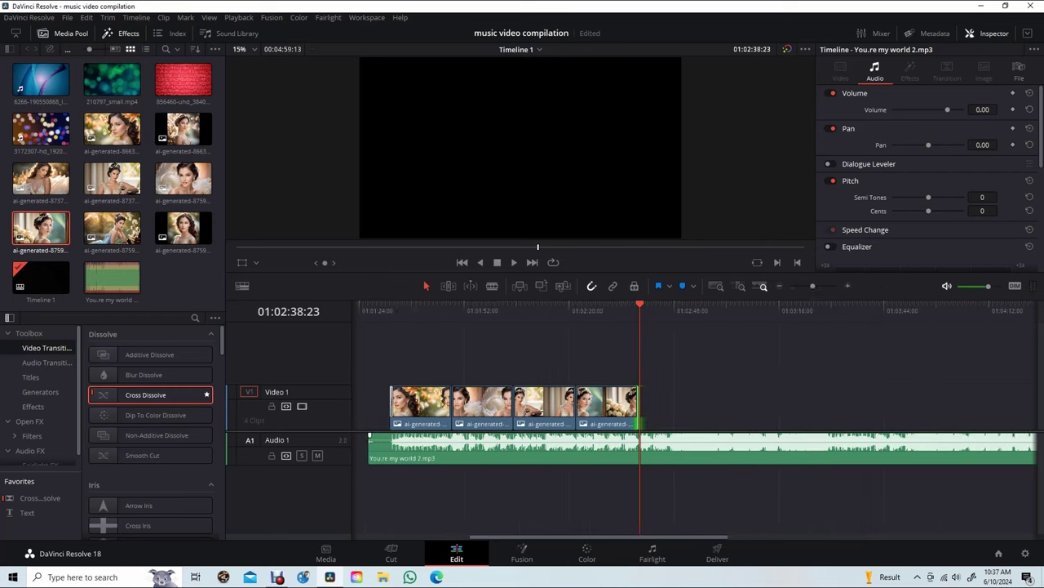
scroll(694, 408, left, 8)
scroll(694, 408, left, 3)
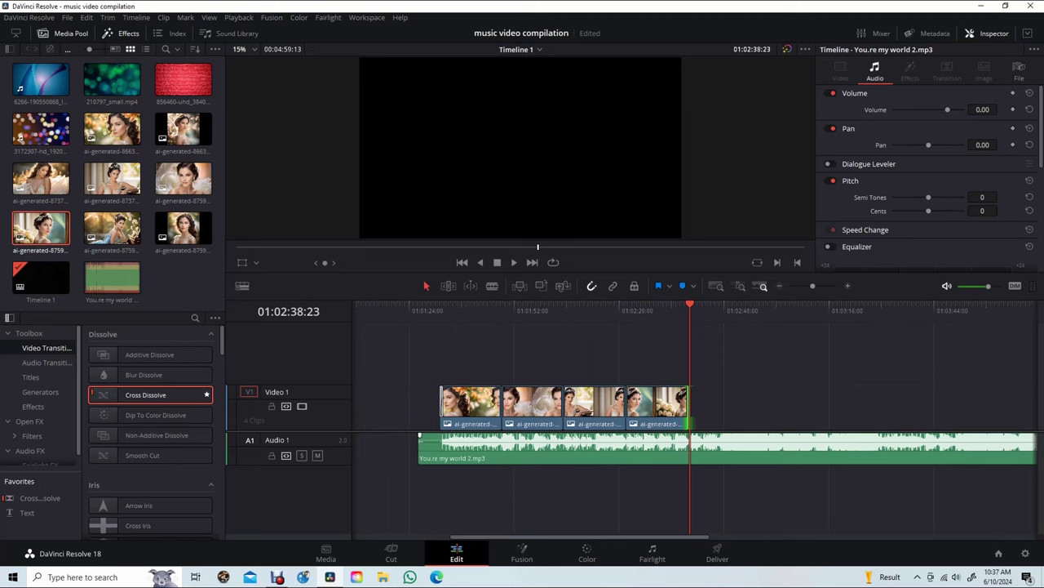
click(112, 228)
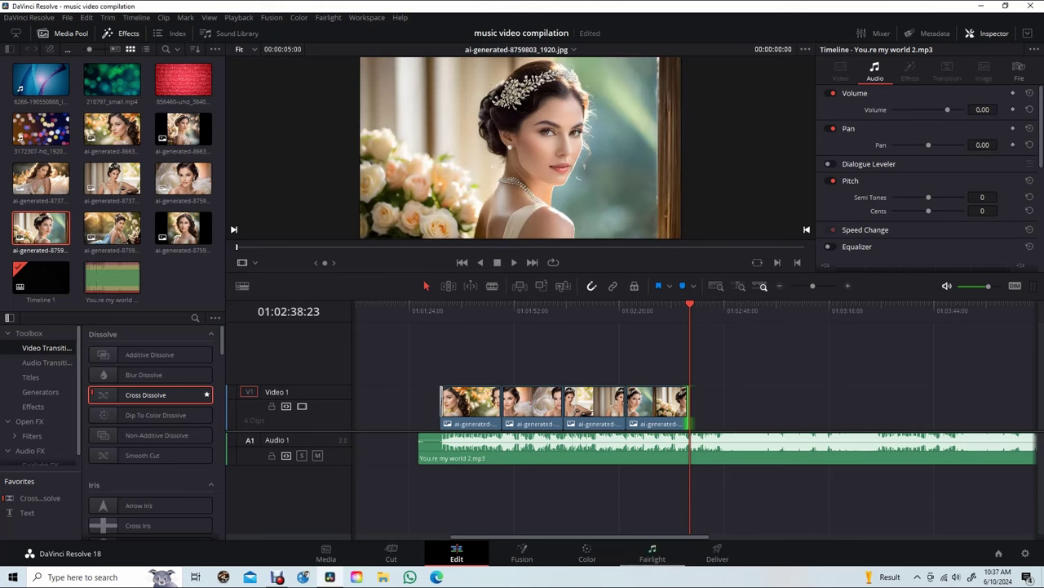
scroll(694, 416, right, 8)
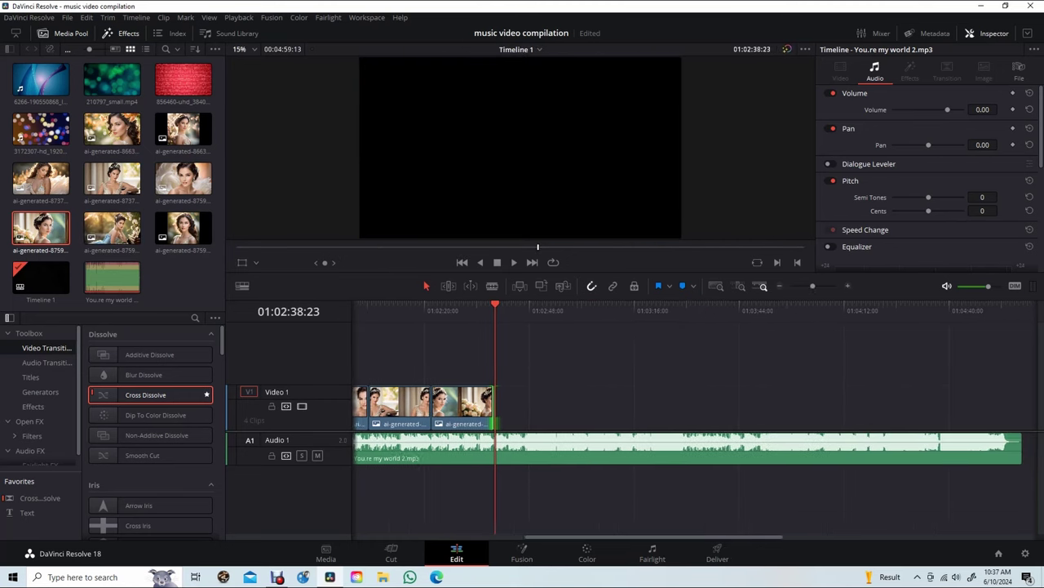
scroll(693, 417, left, 7)
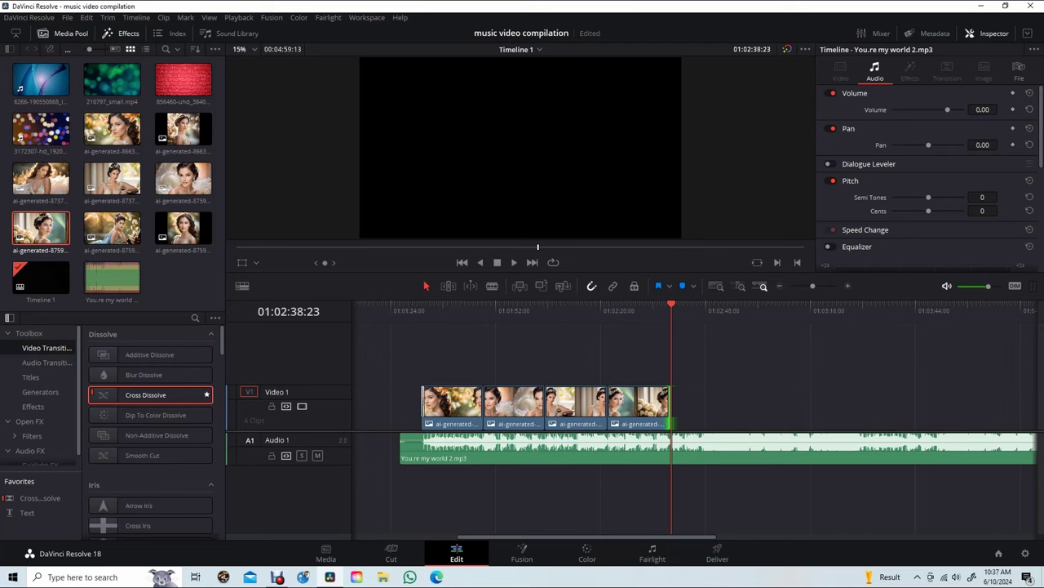
scroll(693, 416, up, 3)
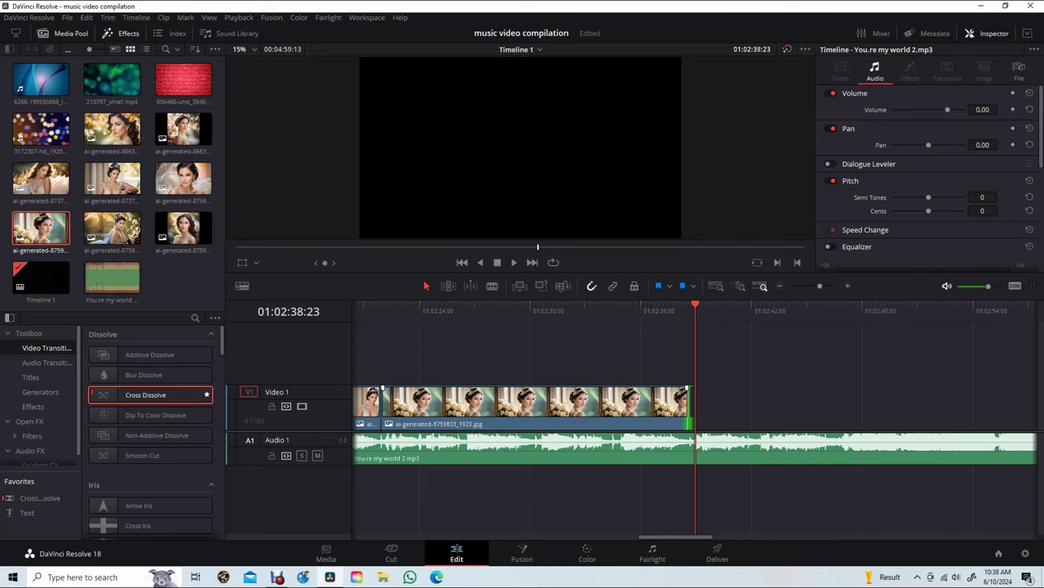
scroll(612, 408, left, 3)
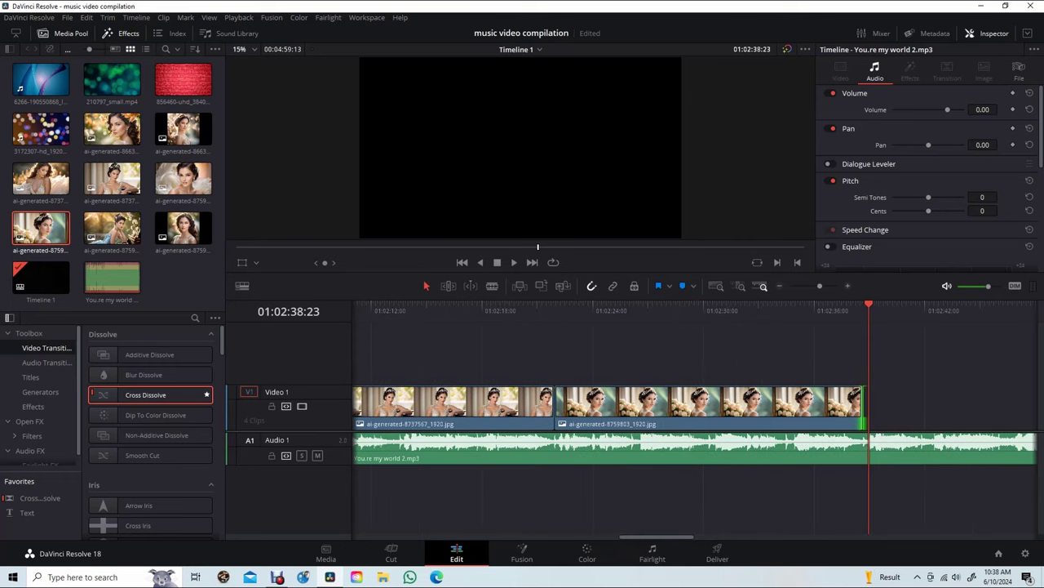
Step: Drag the 8759803, 8737567 and 8759802 clips rightward to open gaps between them
key(ctrl+minus)
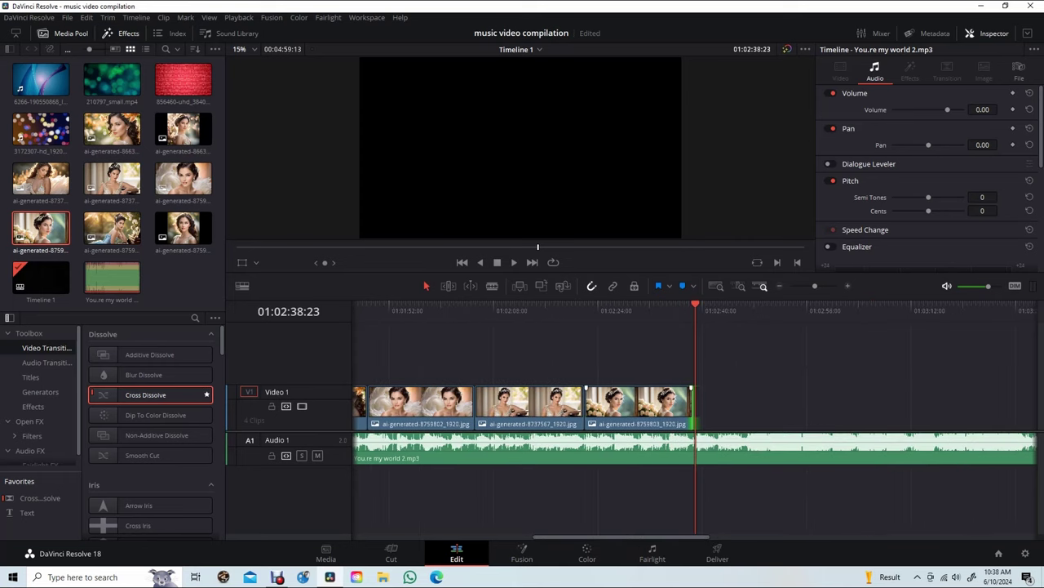
drag(636, 404, 887, 404)
drag(528, 404, 762, 404)
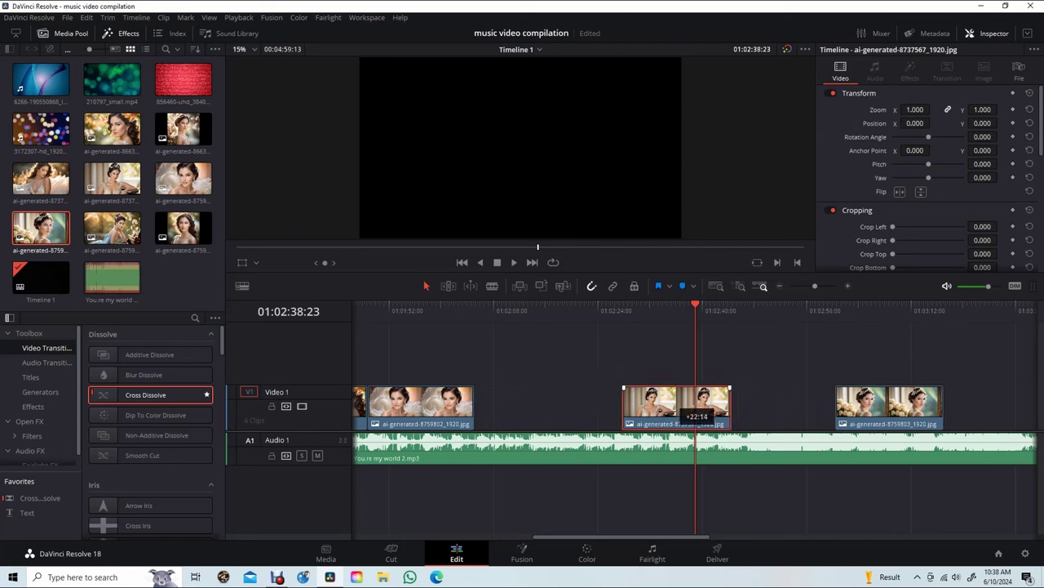
drag(421, 404, 641, 404)
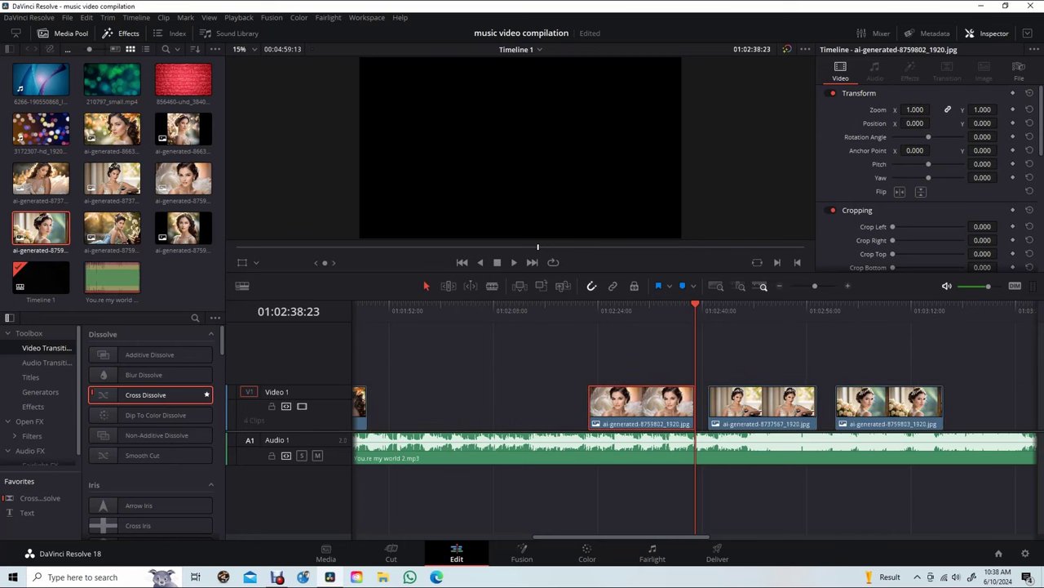
Step: Play the song from near the first portrait clip
scroll(694, 408, left, 5)
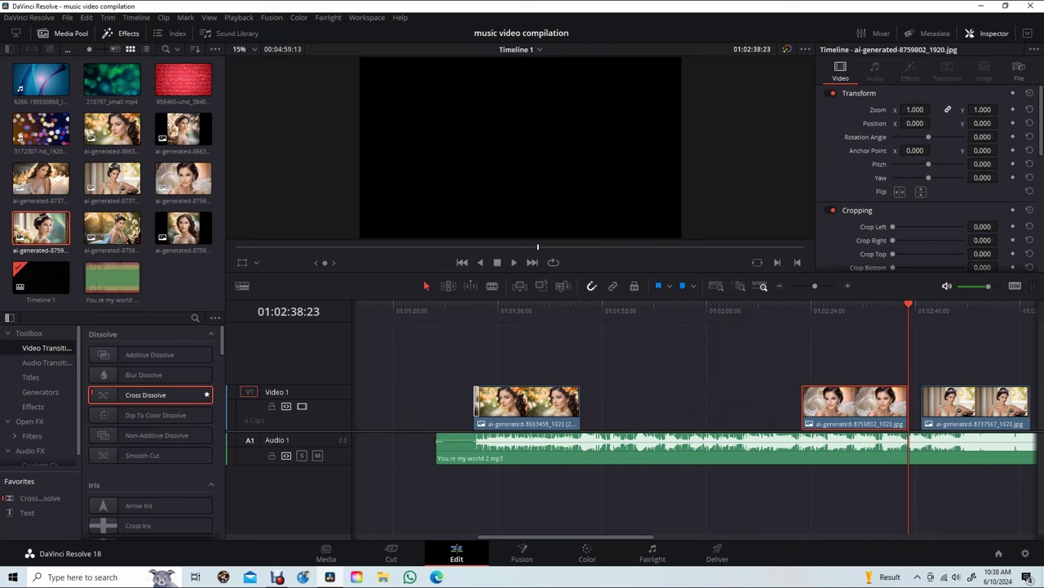
click(457, 307)
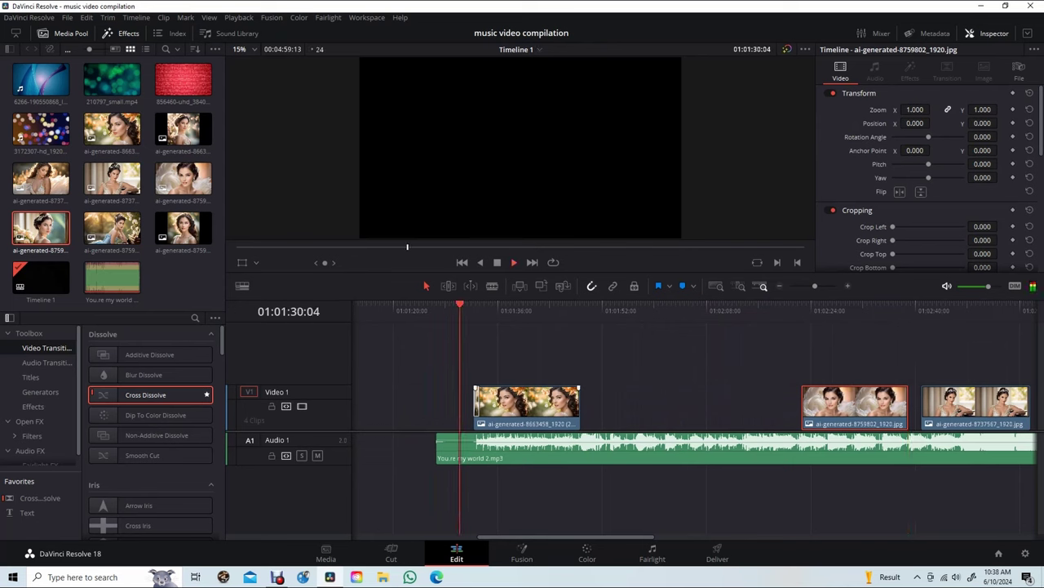
key(ctrl+equal)
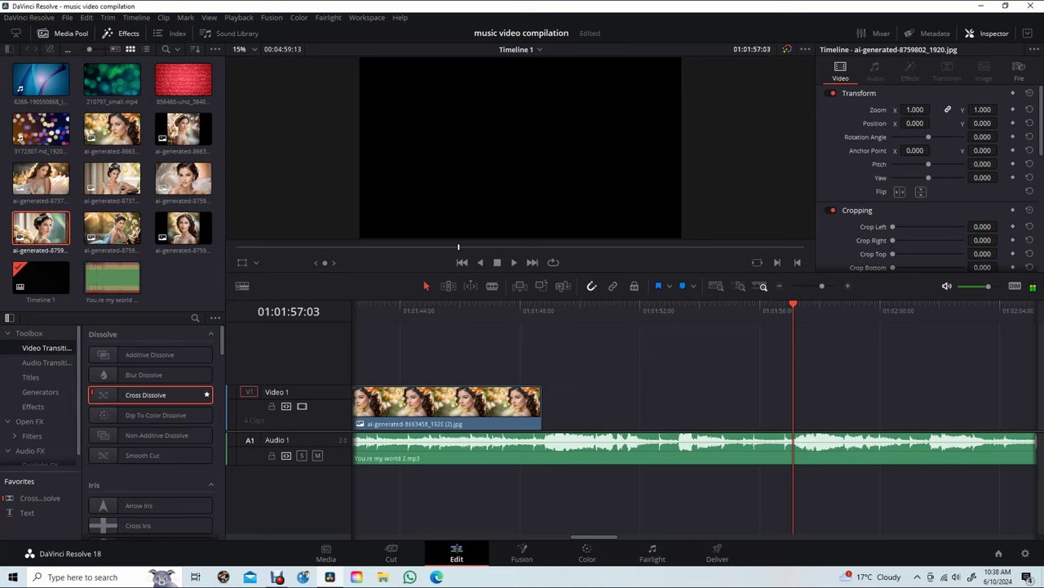
Step: Extend the first portrait to the playhead, snap ai-generated-8759802 against it, and play on
drag(540, 400, 790, 400)
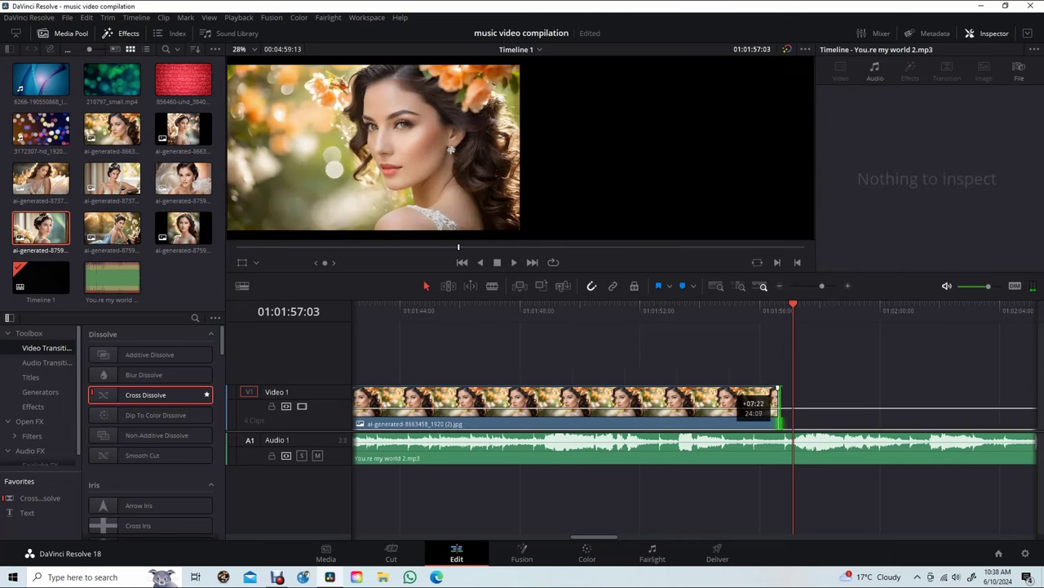
scroll(694, 416, right, 5)
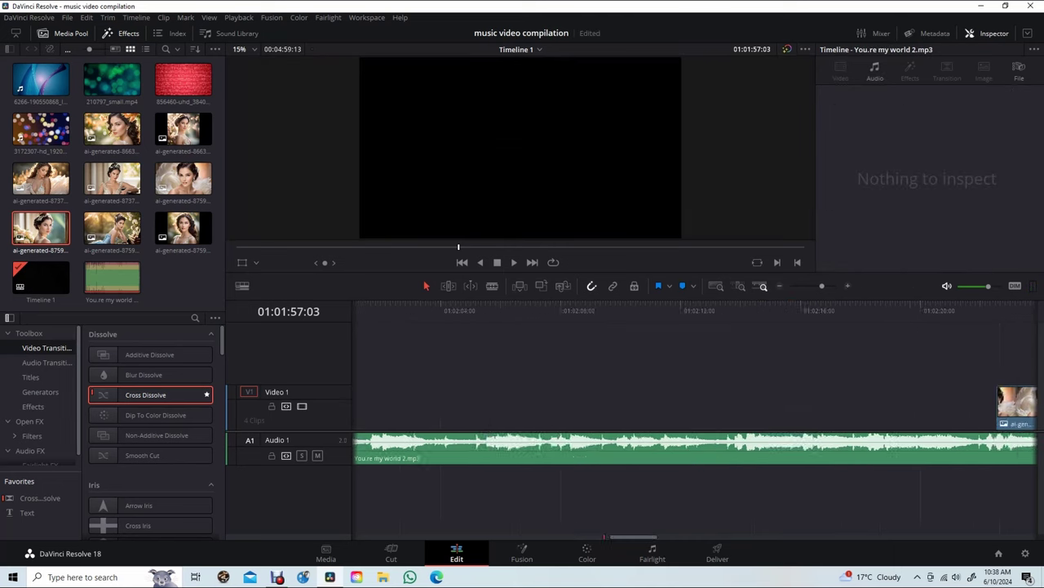
drag(881, 418, 457, 418)
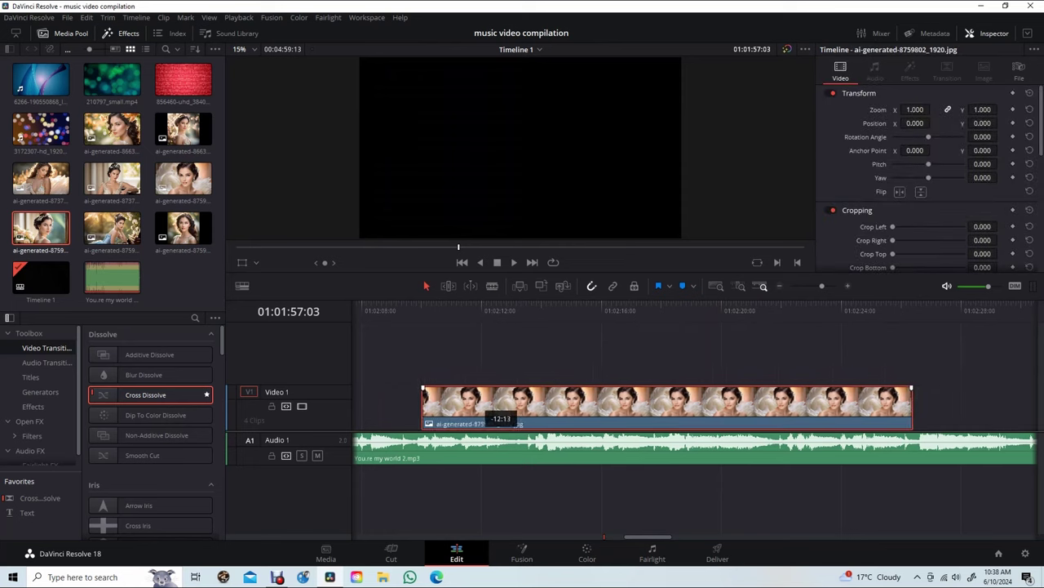
scroll(694, 416, left, 2)
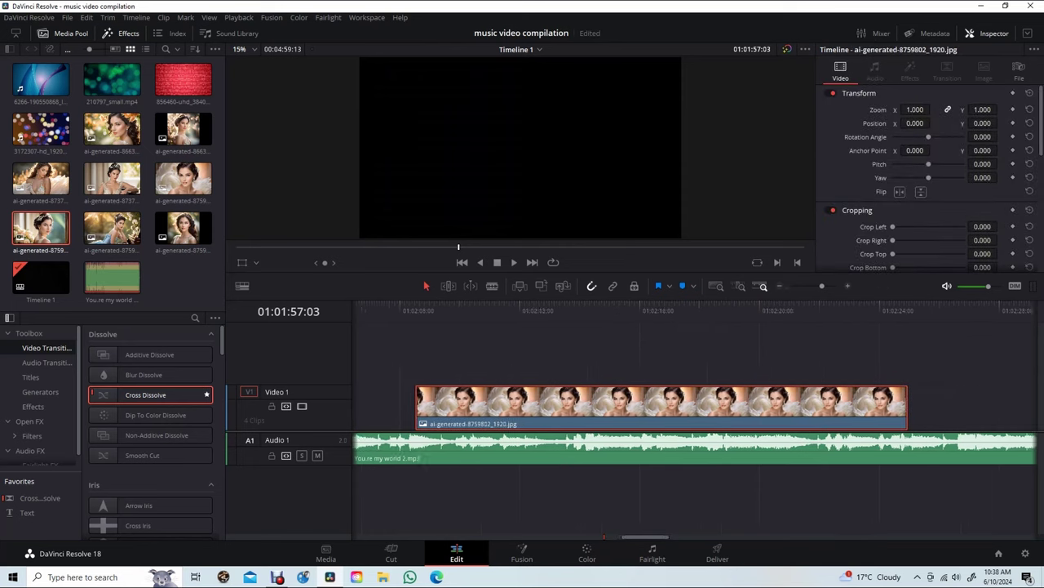
scroll(693, 416, left, 3)
scroll(693, 417, left, 2)
scroll(694, 416, left, 2)
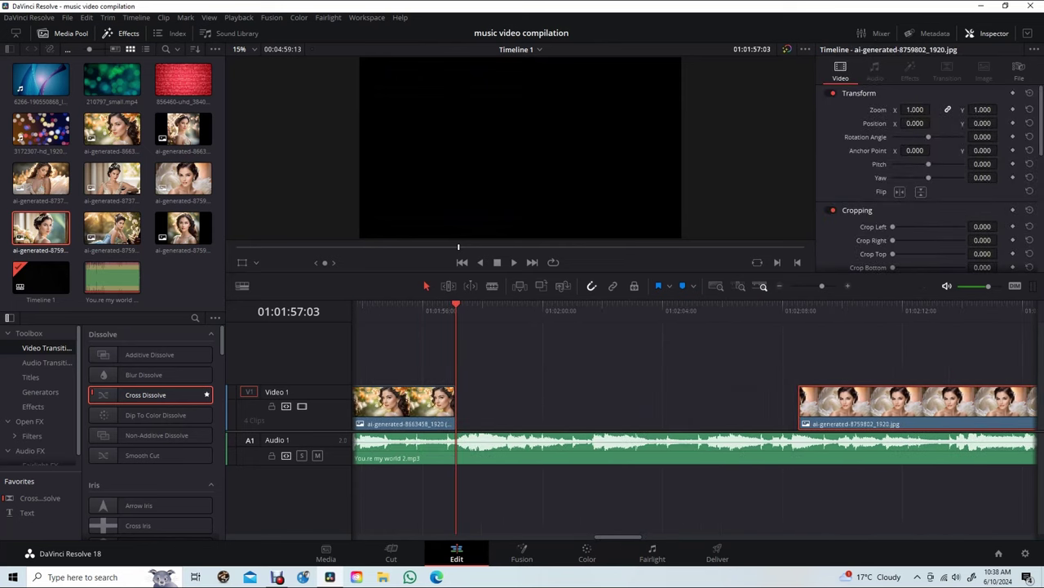
drag(849, 408, 507, 408)
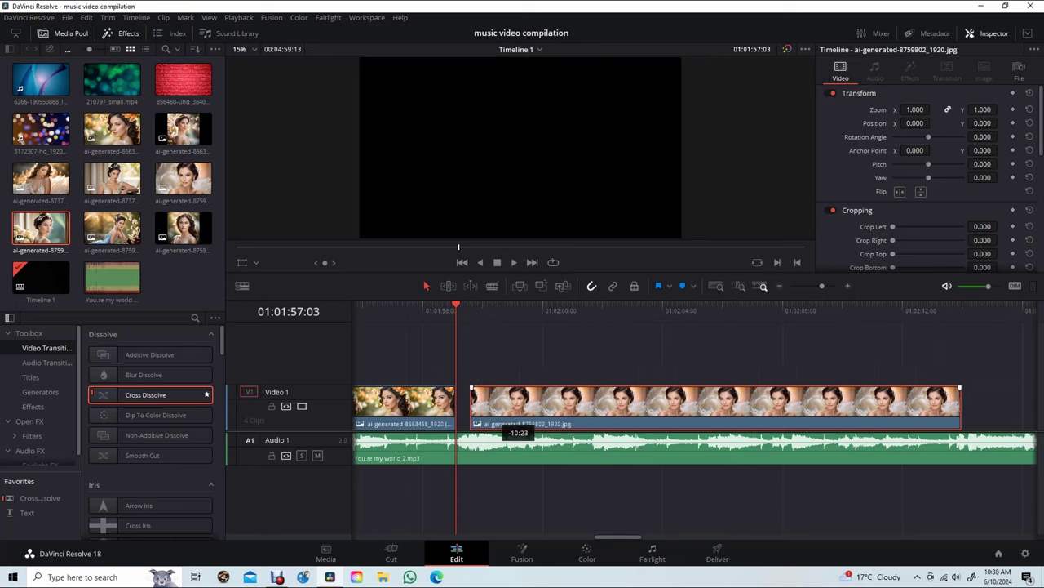
key(space)
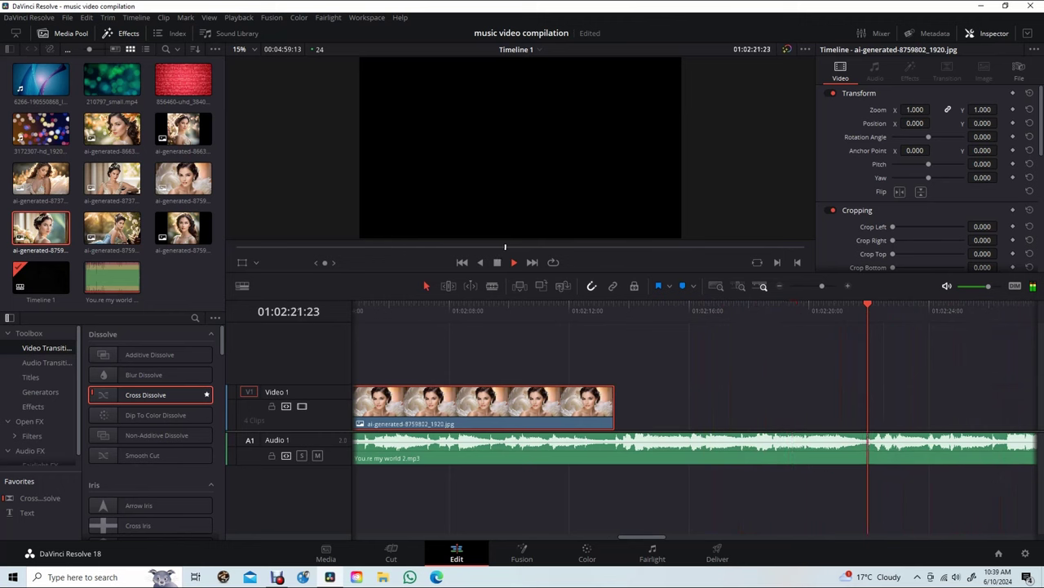
Step: Extend ai-generated-8759802 to the playhead, snap ai-generated-8737567 against it, and play on
drag(613, 389, 865, 390)
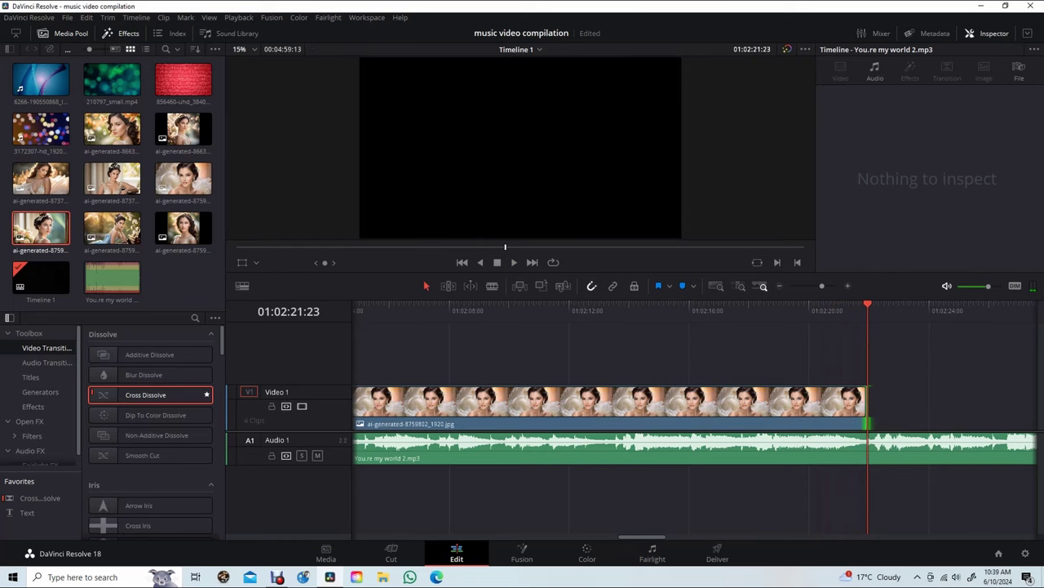
scroll(693, 408, right, 8)
scroll(694, 408, right, 3)
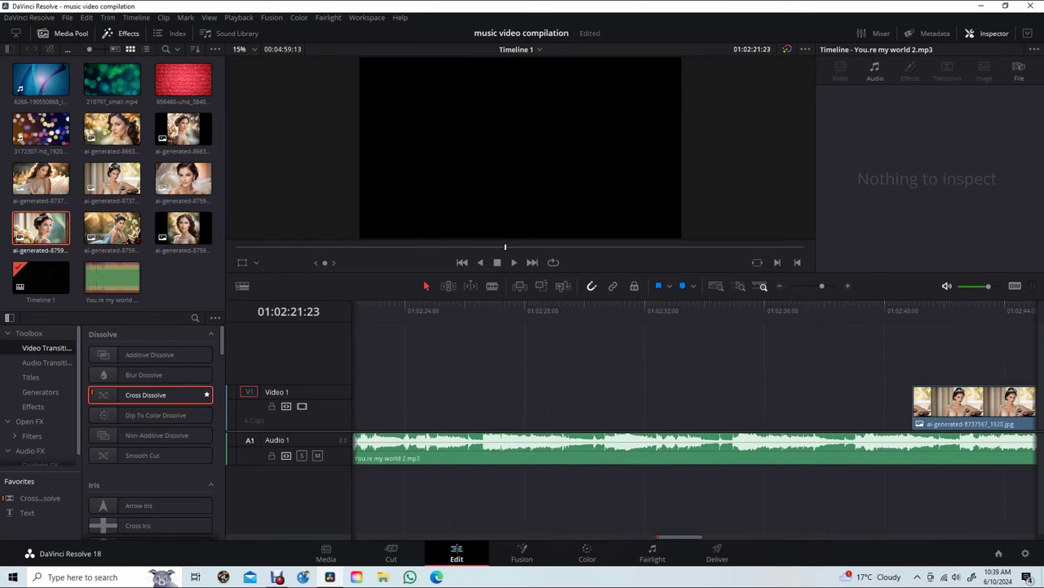
drag(979, 404, 491, 404)
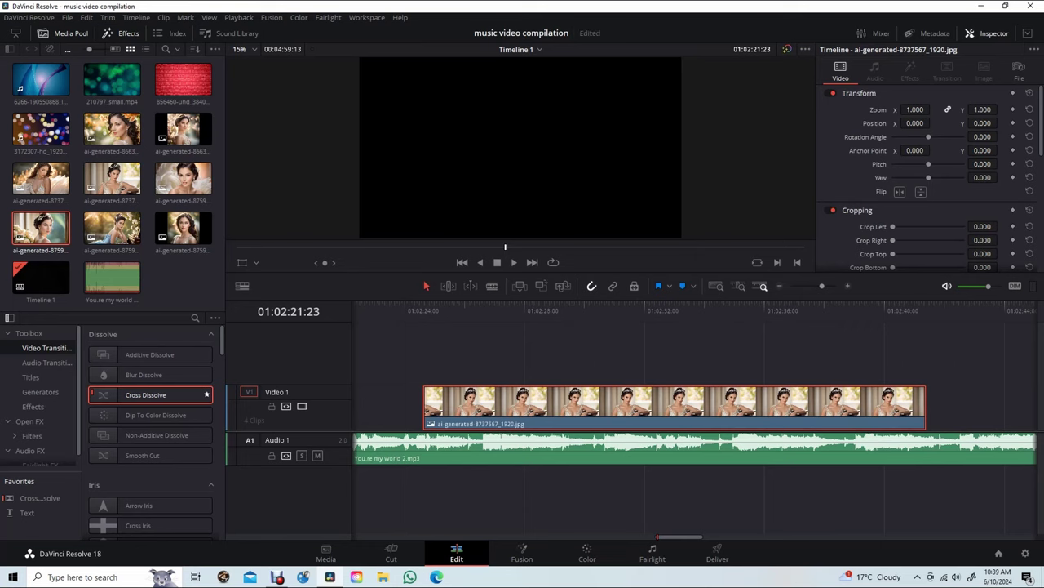
scroll(694, 408, left, 3)
drag(679, 420, 599, 421)
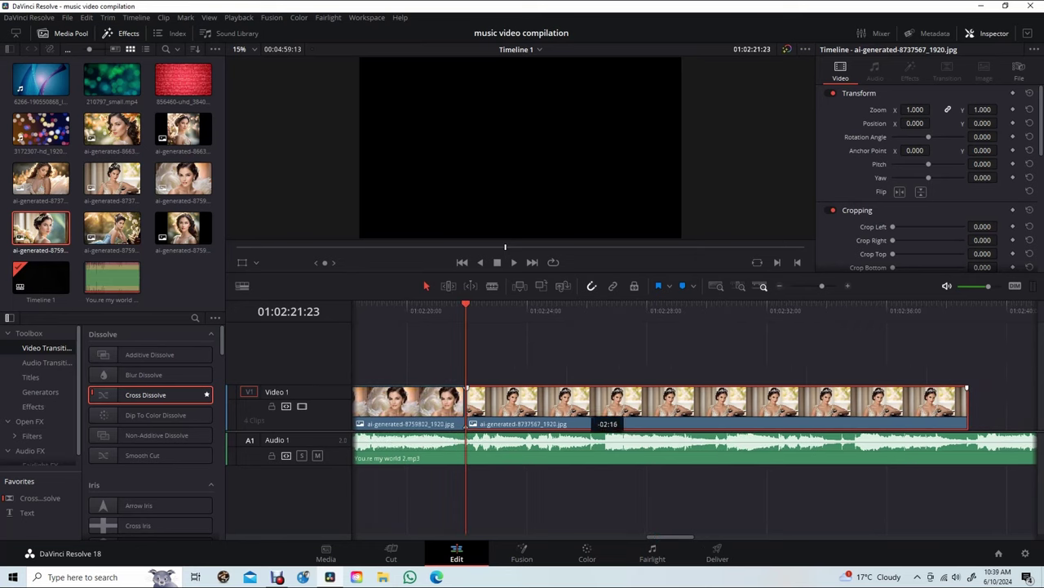
key(space)
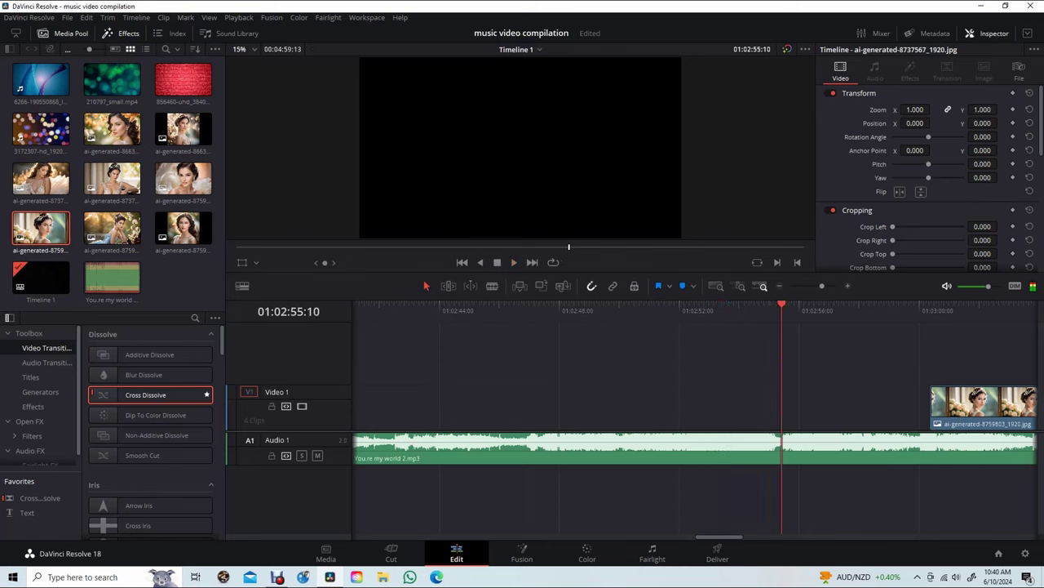
Step: Extend ai-generated-8737567 to the playhead, snap ai-generated-8759803 against it, and play on
scroll(698, 416, left, 10)
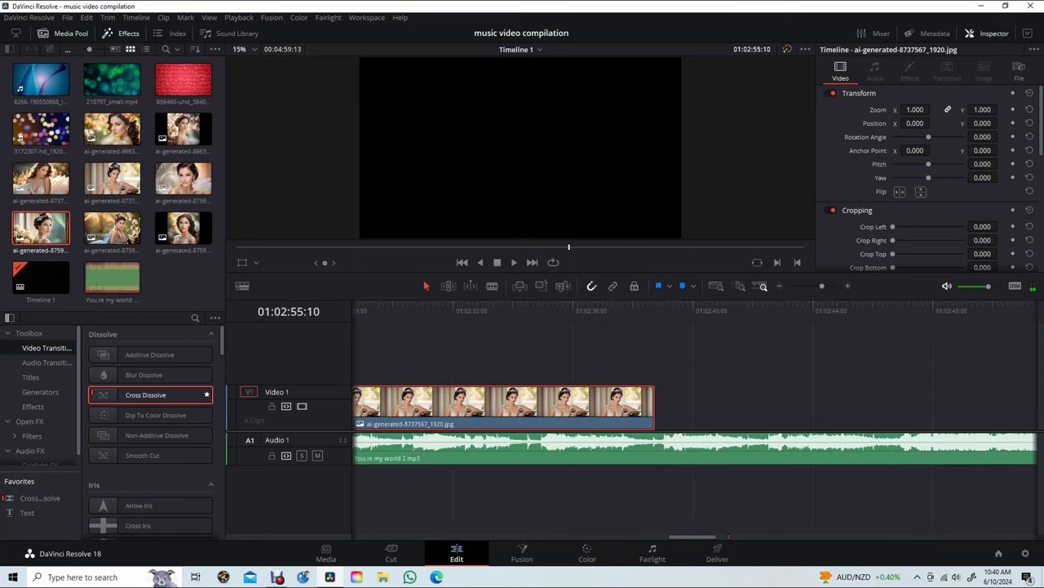
drag(653, 404, 945, 403)
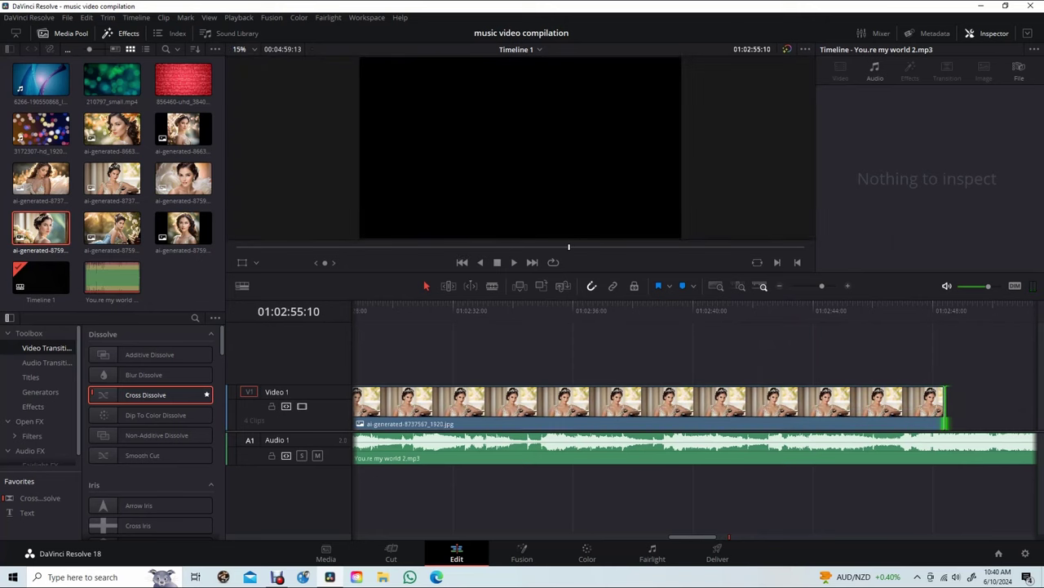
scroll(980, 404, right, 10)
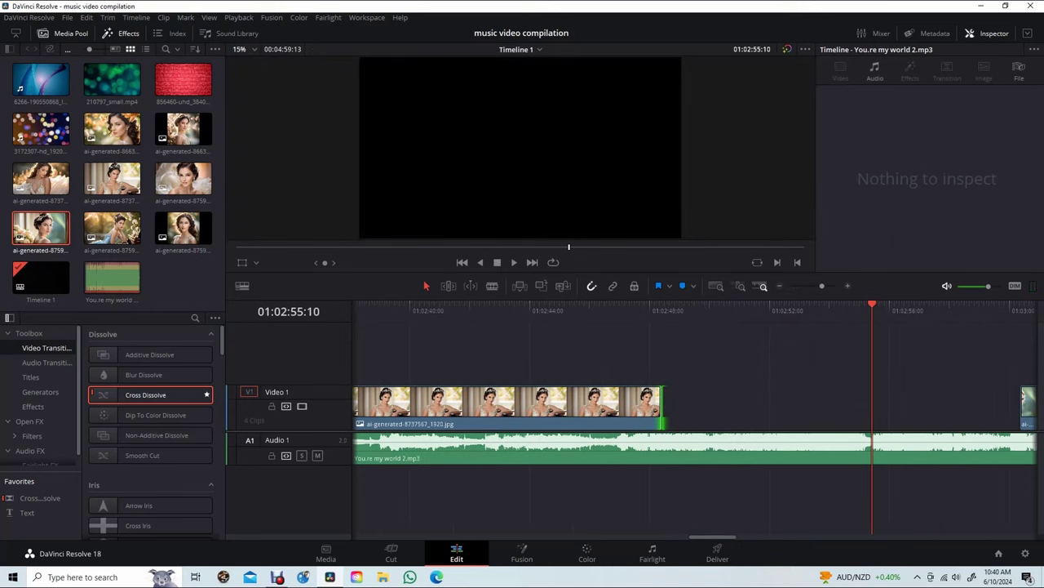
drag(663, 404, 871, 404)
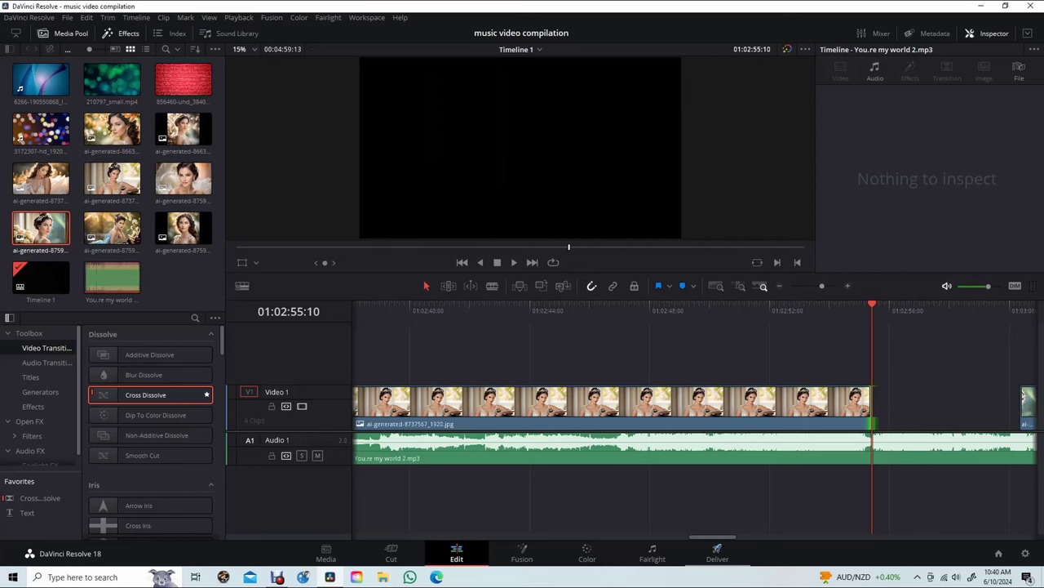
scroll(1023, 397, right, 10)
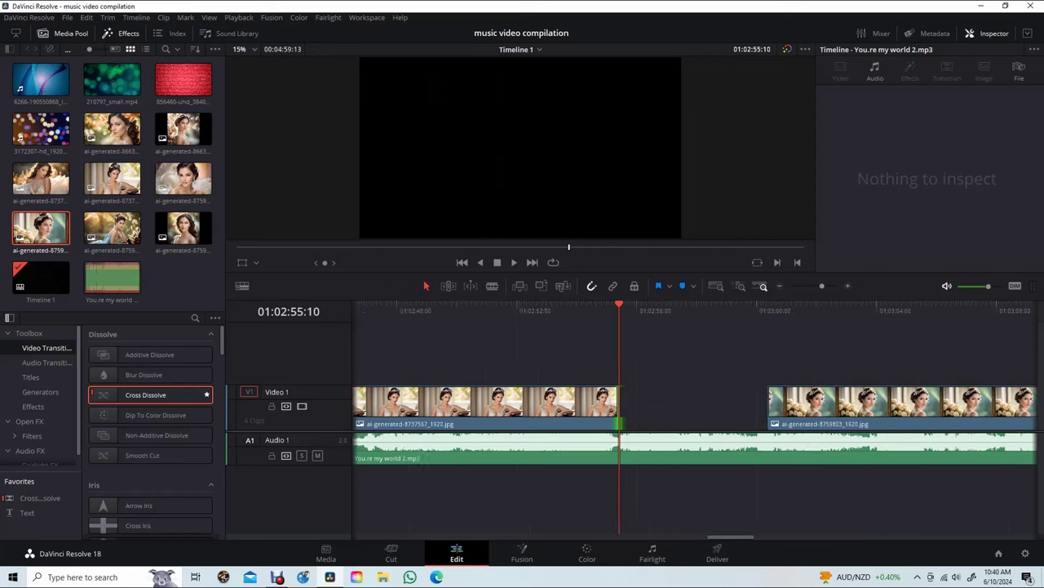
drag(700, 400, 552, 400)
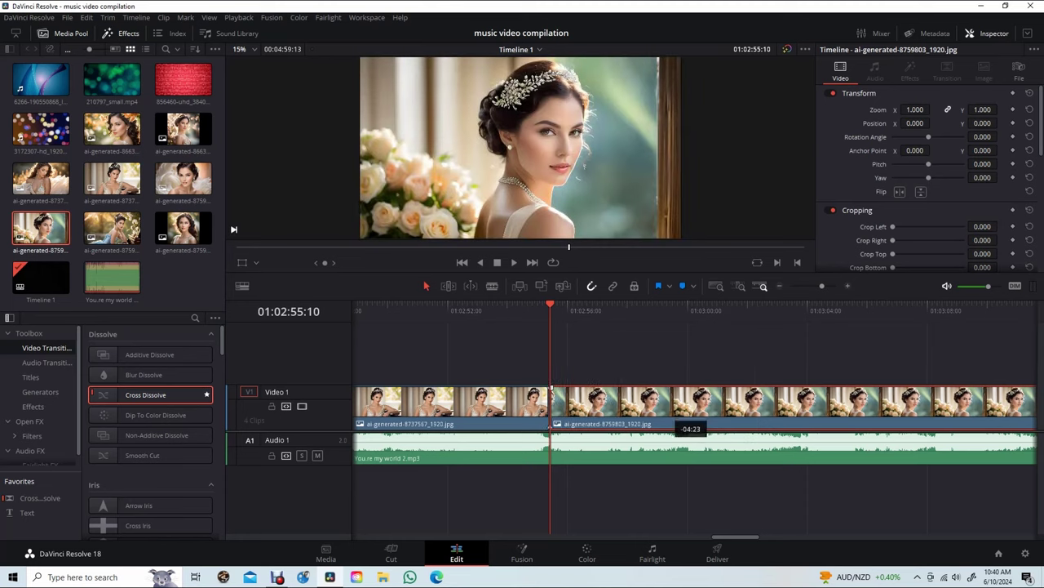
key(space)
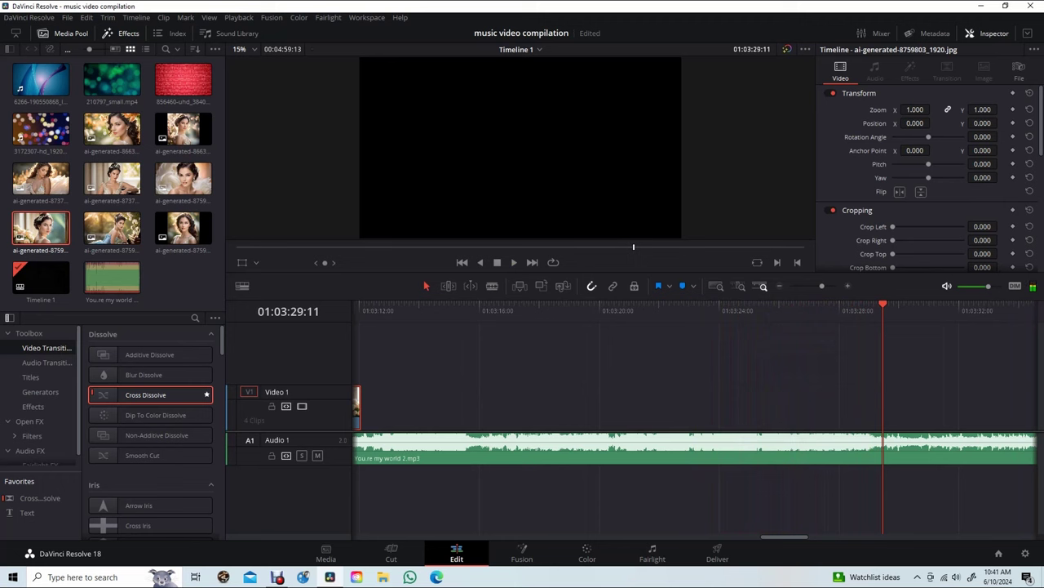
Step: Extend the white-rose ai-generated-8759803 clip to end at about 01:03:29
drag(359, 406, 898, 408)
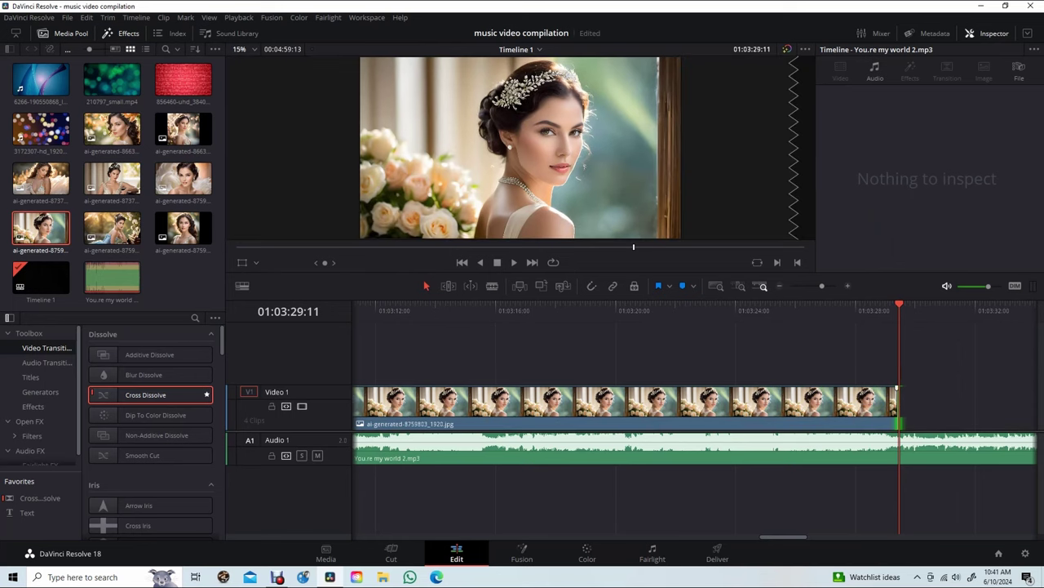
drag(897, 408, 891, 408)
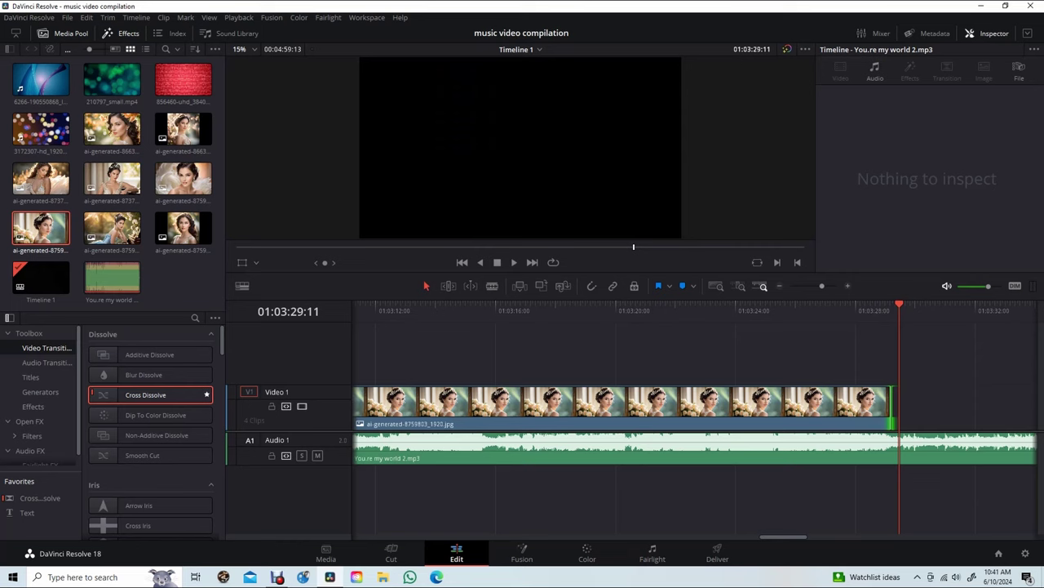
key(ctrl+minus)
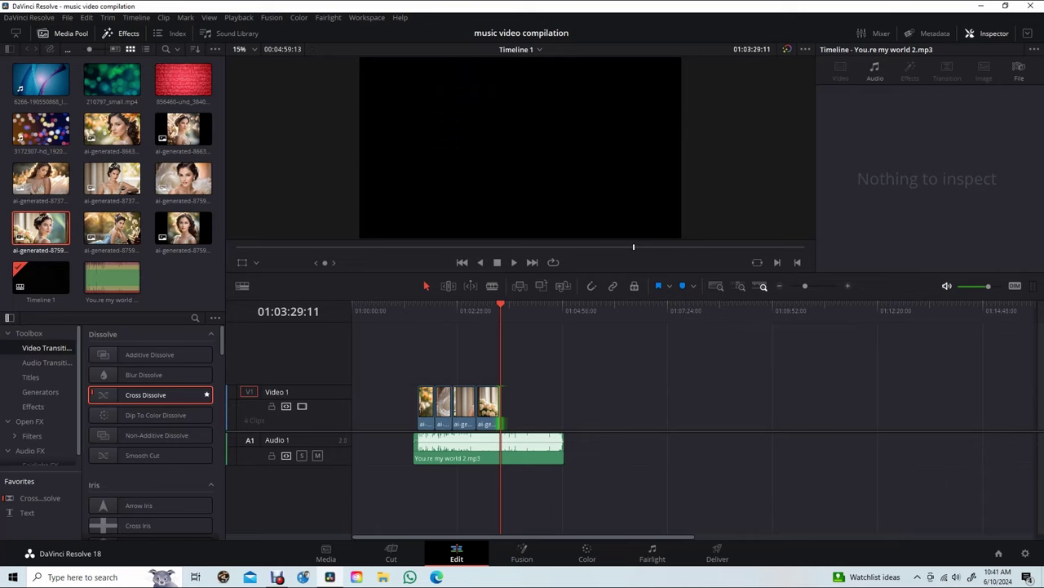
key(ctrl+equal)
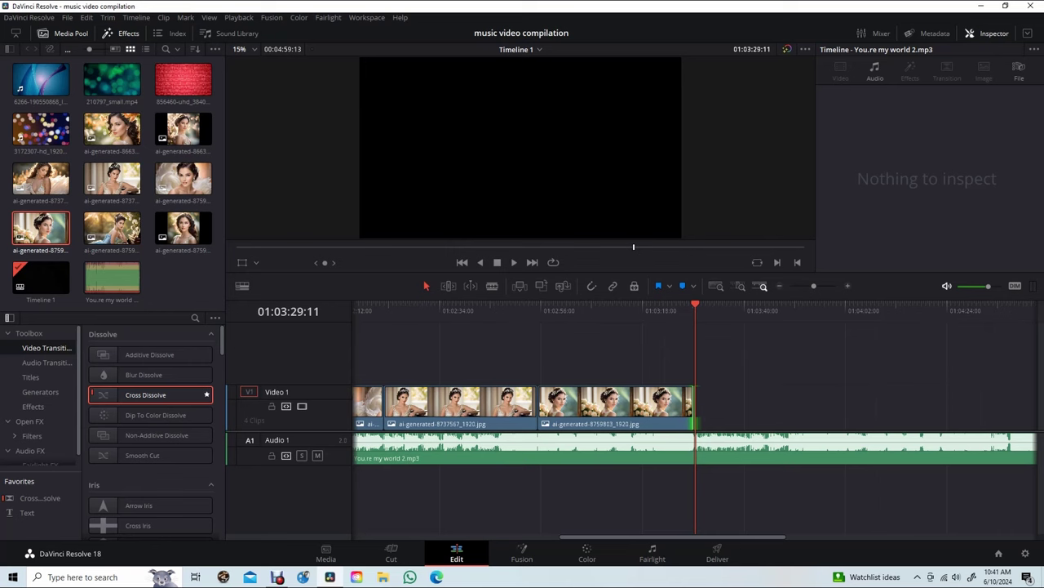
Step: Place ai-generated-8737558_1920.jpg on Video 1 right after the white-rose clip
click(41, 178)
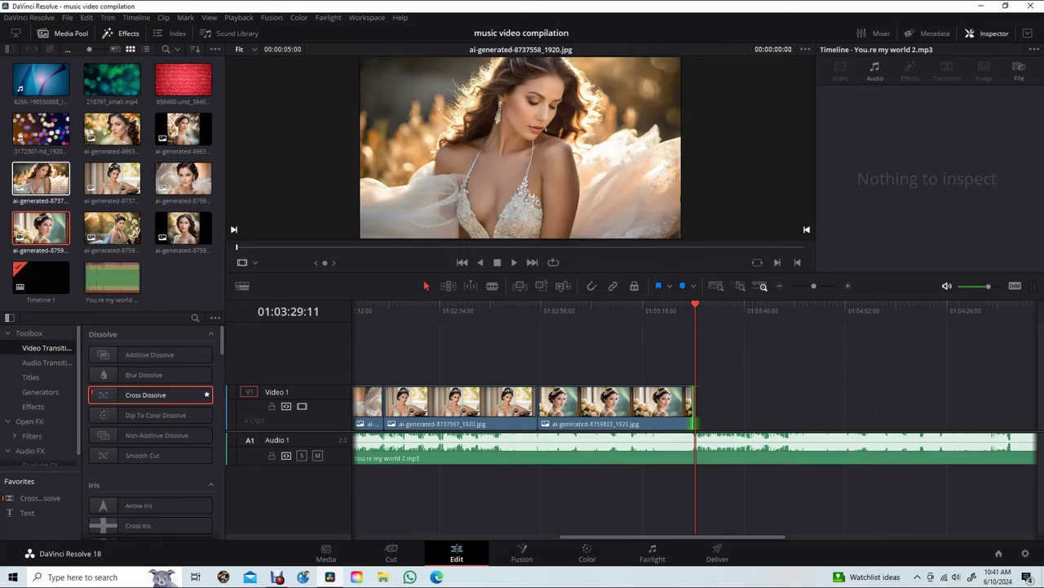
click(41, 178)
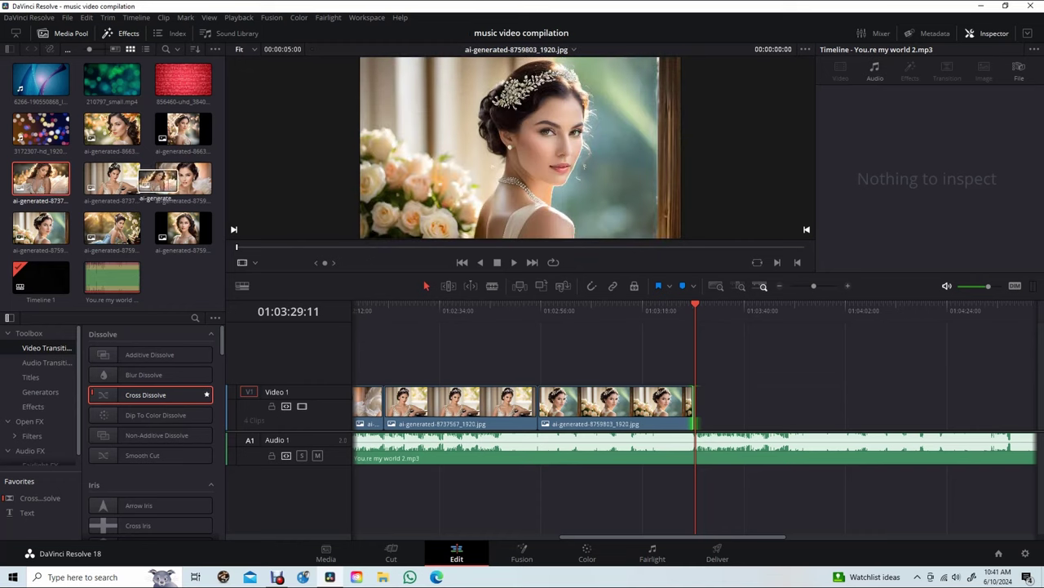
click(441, 184)
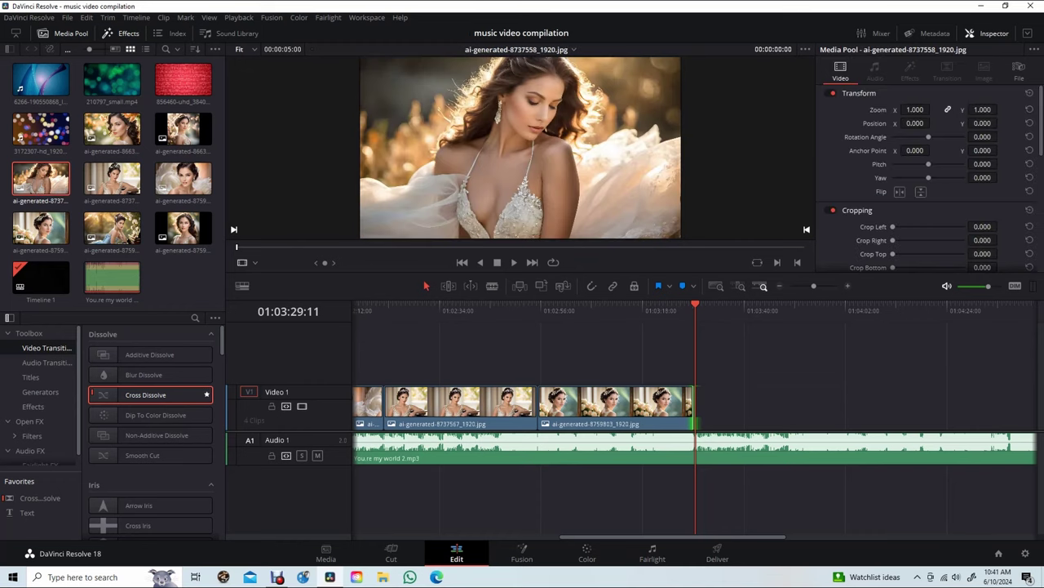
drag(522, 182, 704, 408)
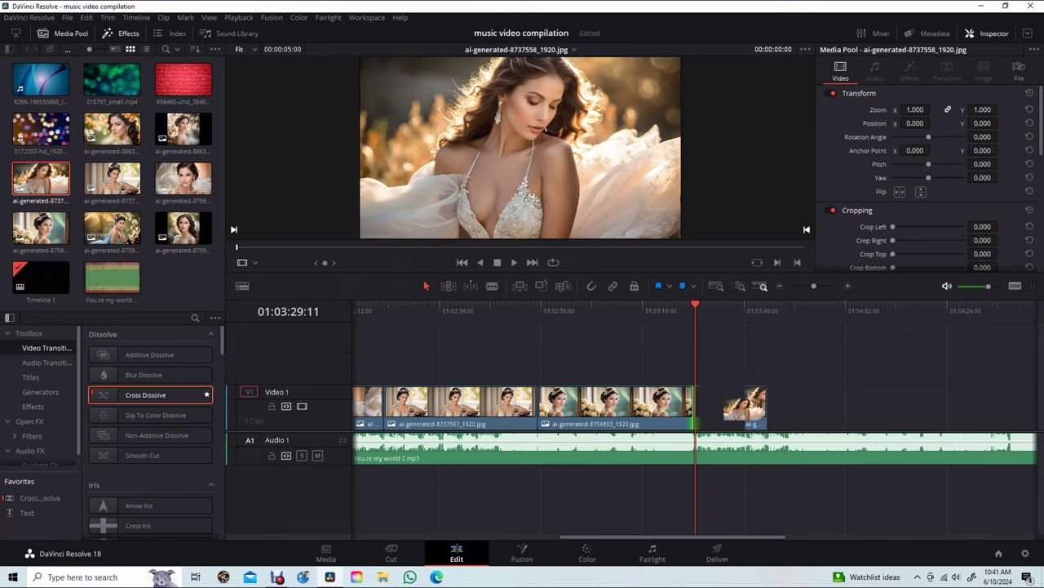
mouse_move(703, 408)
mouse_down()
mouse_move(717, 408)
mouse_move(705, 408)
mouse_move(713, 419)
mouse_move(981, 420)
mouse_up()
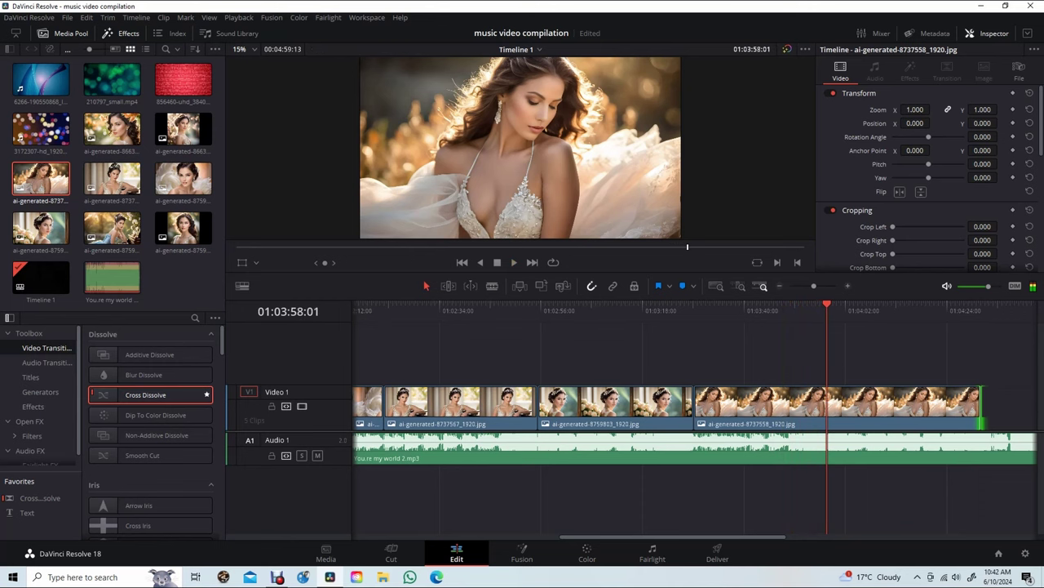
Step: Trim the white-dress clip to end at 01:03:58:01 and append ai-generated-8759807_1920.jpg after it
drag(979, 402, 827, 404)
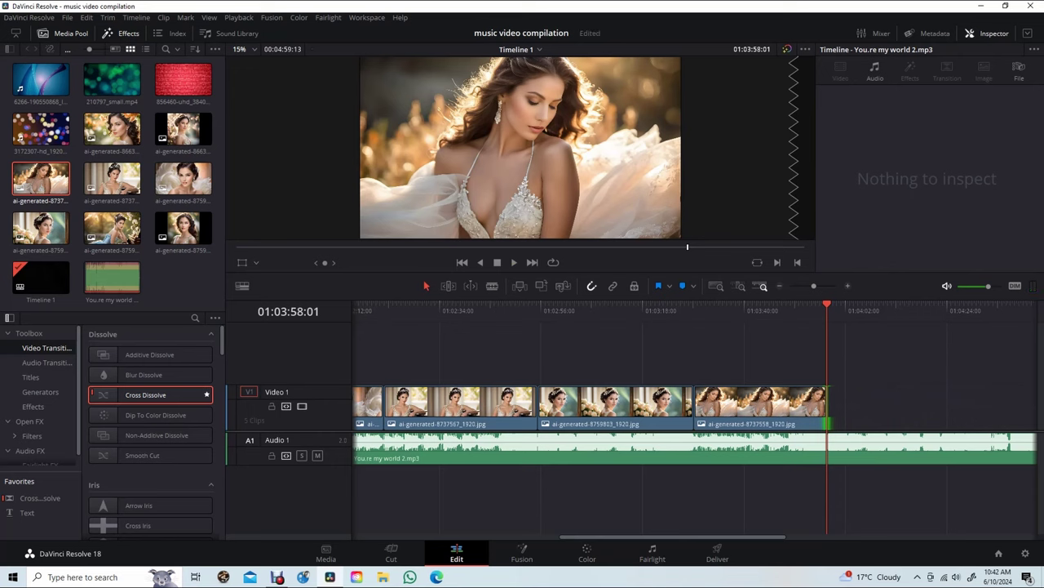
click(112, 227)
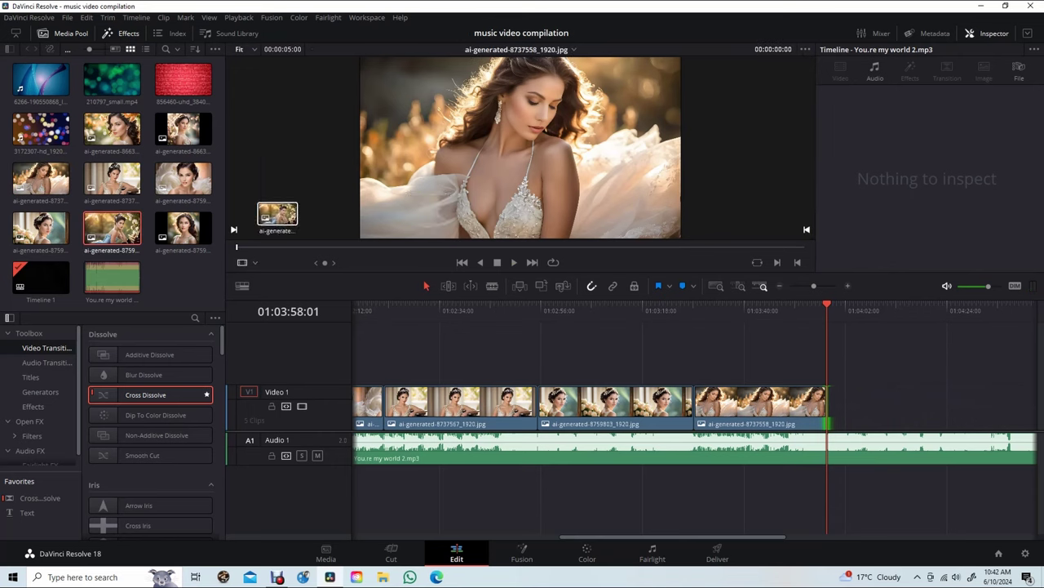
drag(112, 227, 433, 208)
mouse_move(669, 213)
mouse_down()
mouse_move(845, 408)
mouse_move(982, 408)
mouse_up()
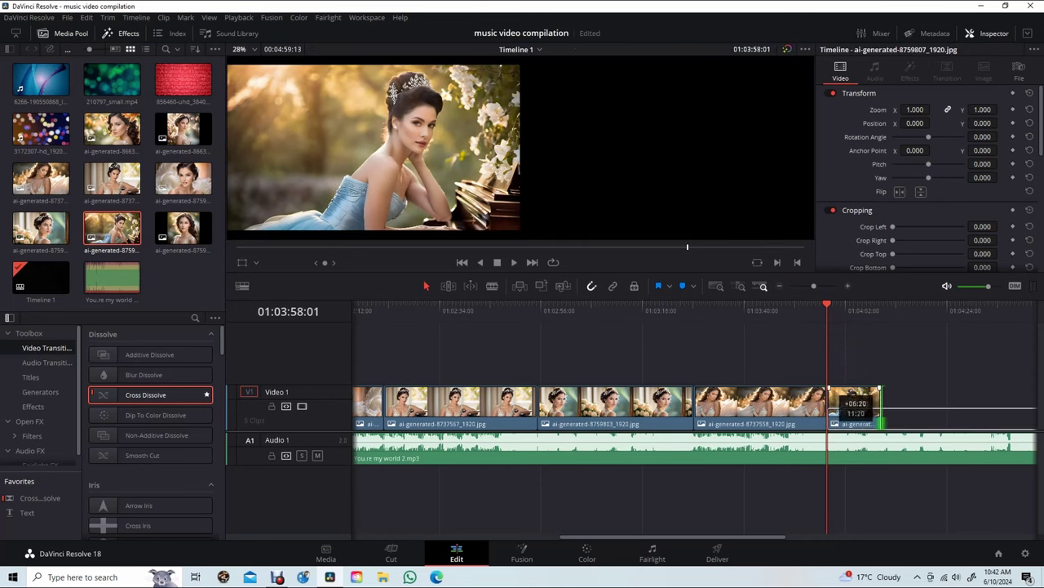
key(space)
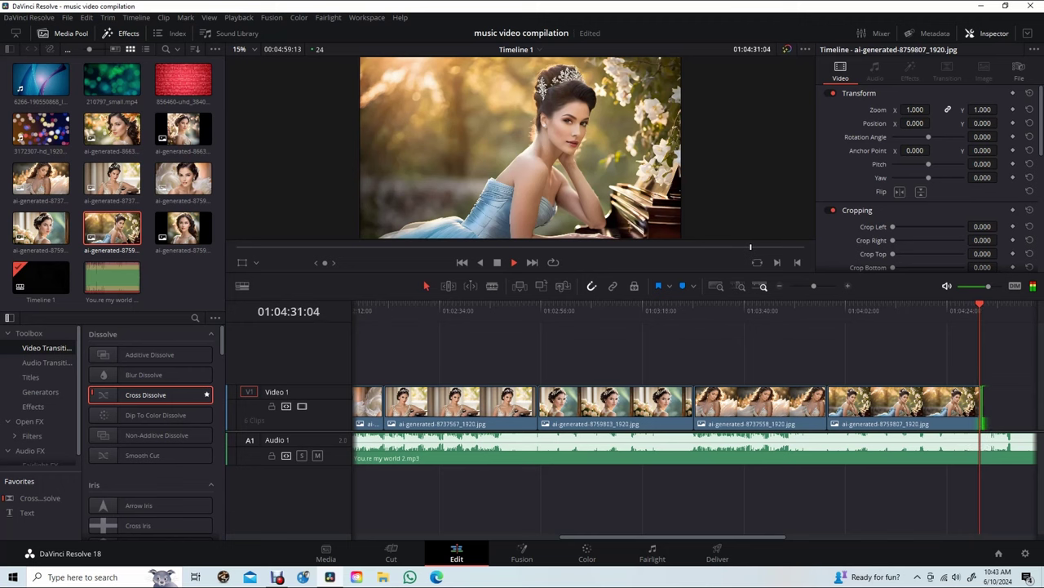
Step: Stop playback and place ai-generated-8759809_1920.jpg after the last Video 1 clip
key(space)
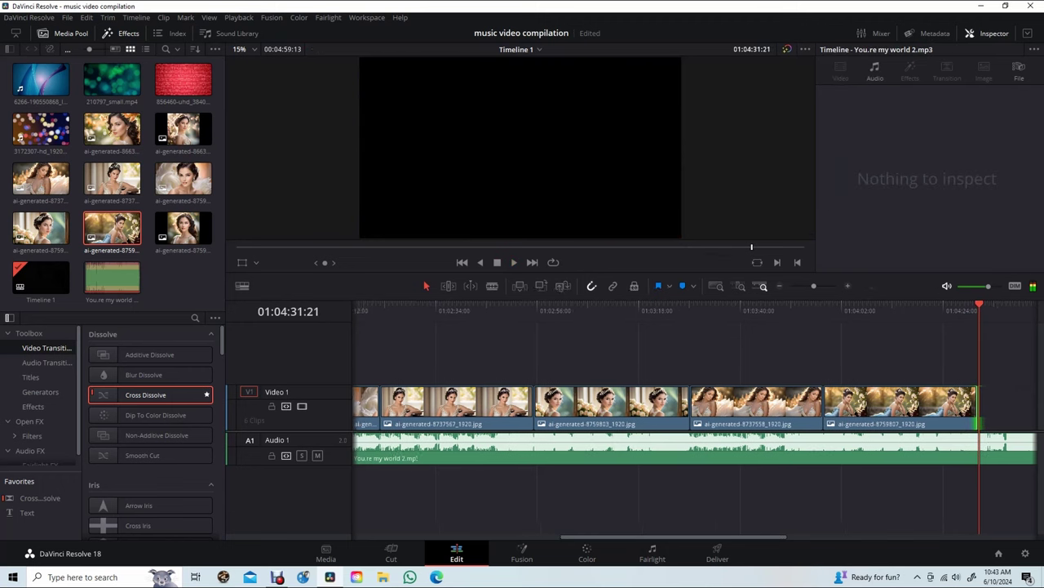
scroll(694, 416, right, 5)
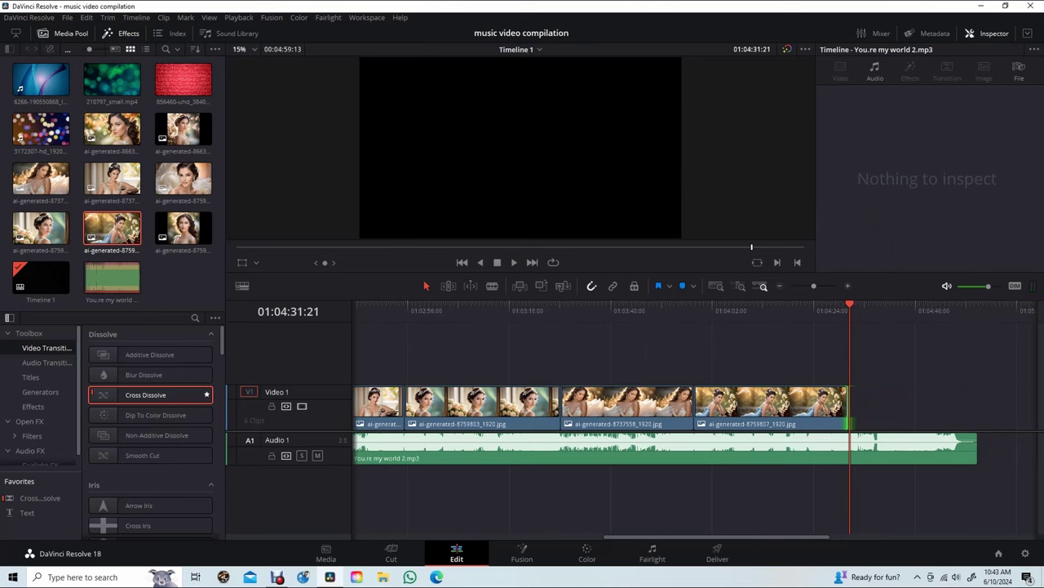
double_click(182, 228)
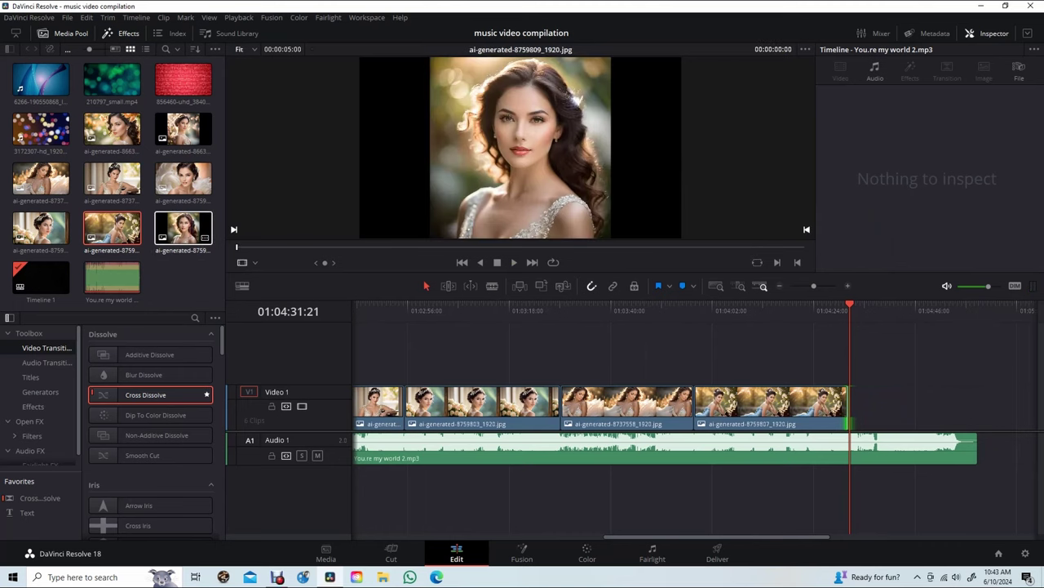
click(183, 227)
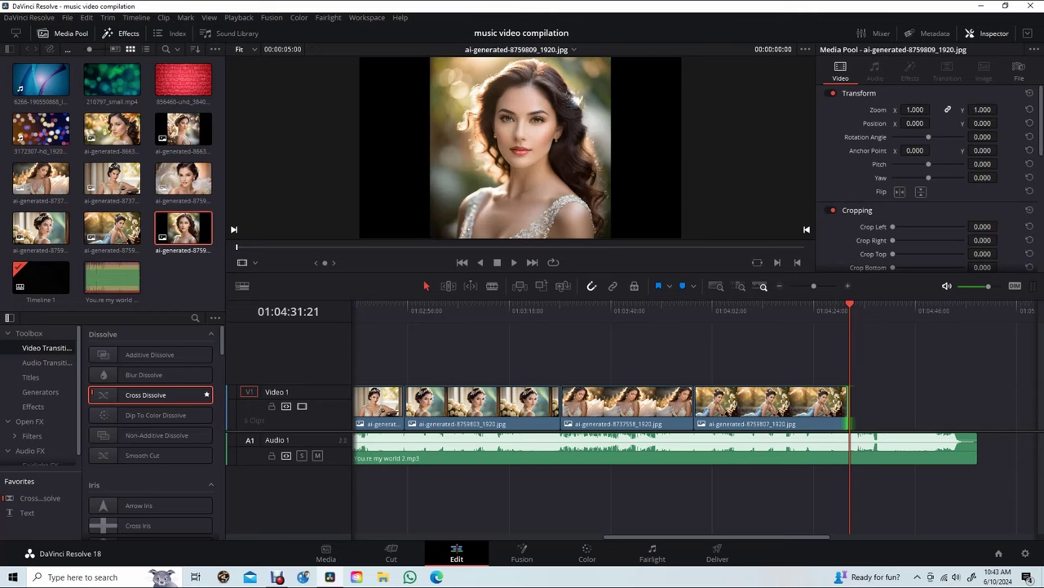
click(183, 128)
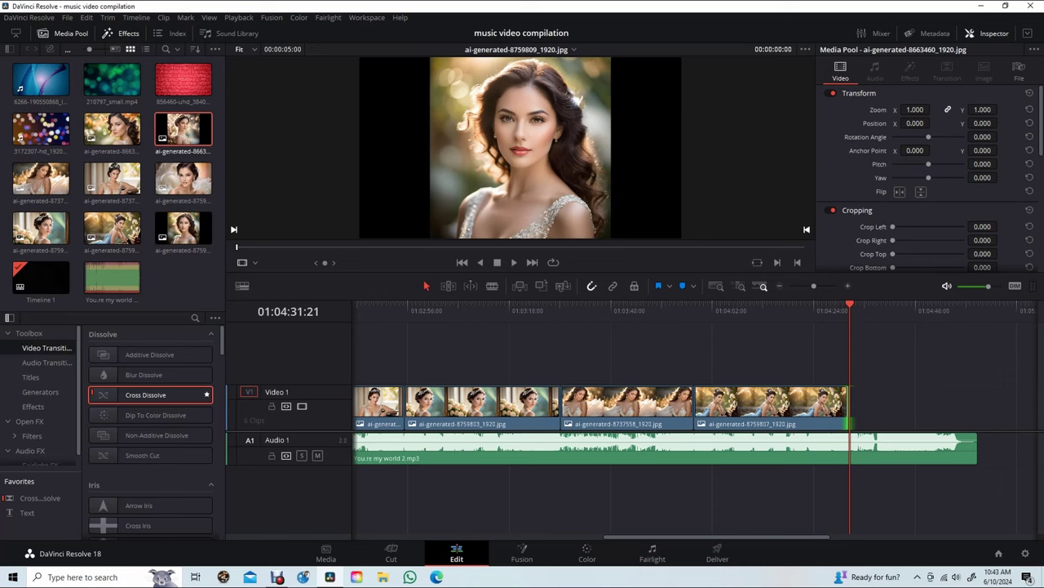
mouse_move(486, 190)
mouse_down()
mouse_move(867, 404)
mouse_move(886, 402)
mouse_move(860, 401)
mouse_up()
Step: Stretch the final clip to the song's end near 01:04:59 and play the ending
click(822, 308)
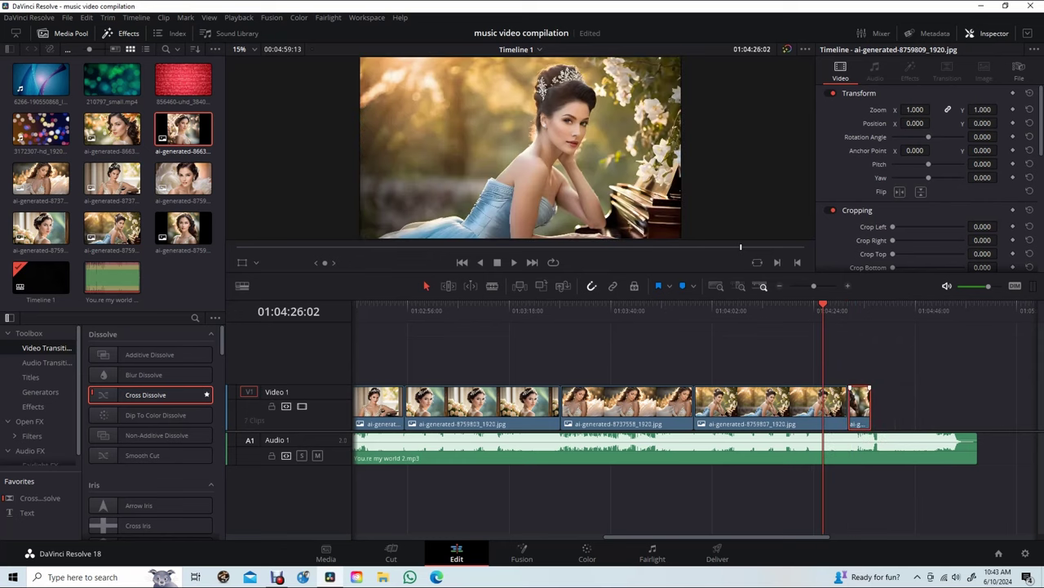
drag(869, 401, 976, 406)
key(space)
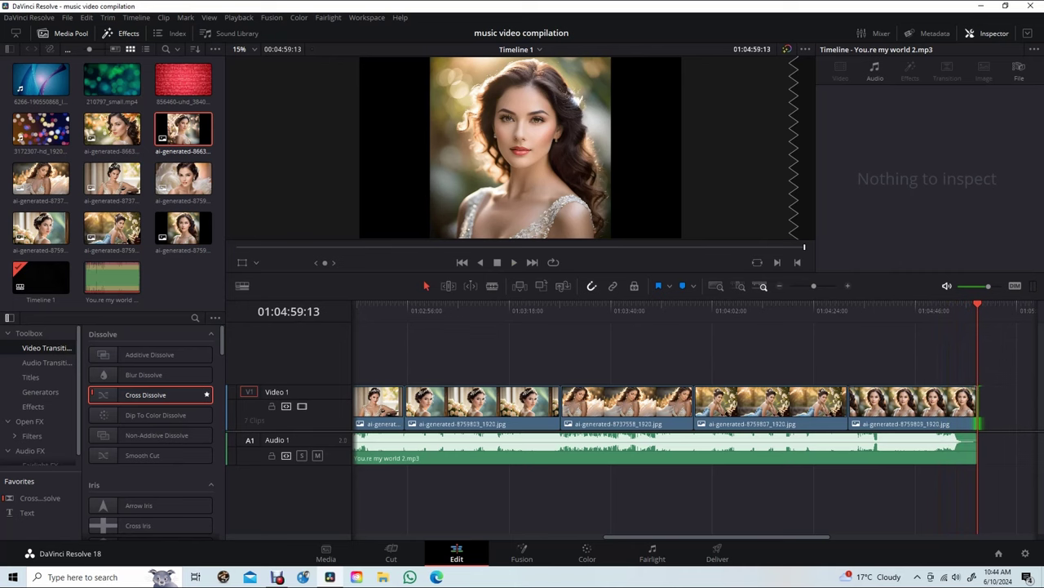
Step: Trim 03:07 off the final clip's end and play back from 01:04:39 to check
click(963, 307)
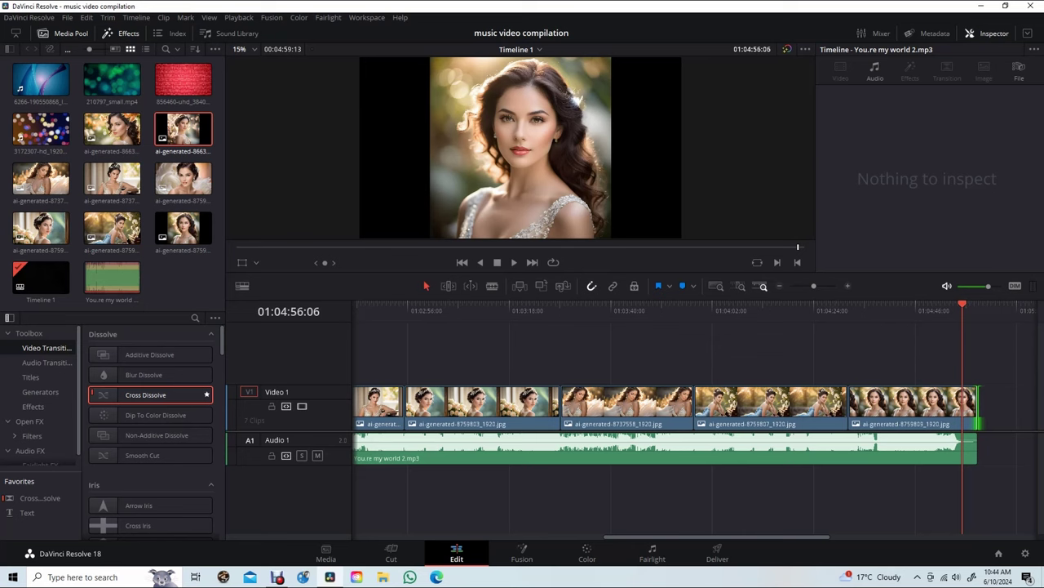
drag(977, 408, 962, 408)
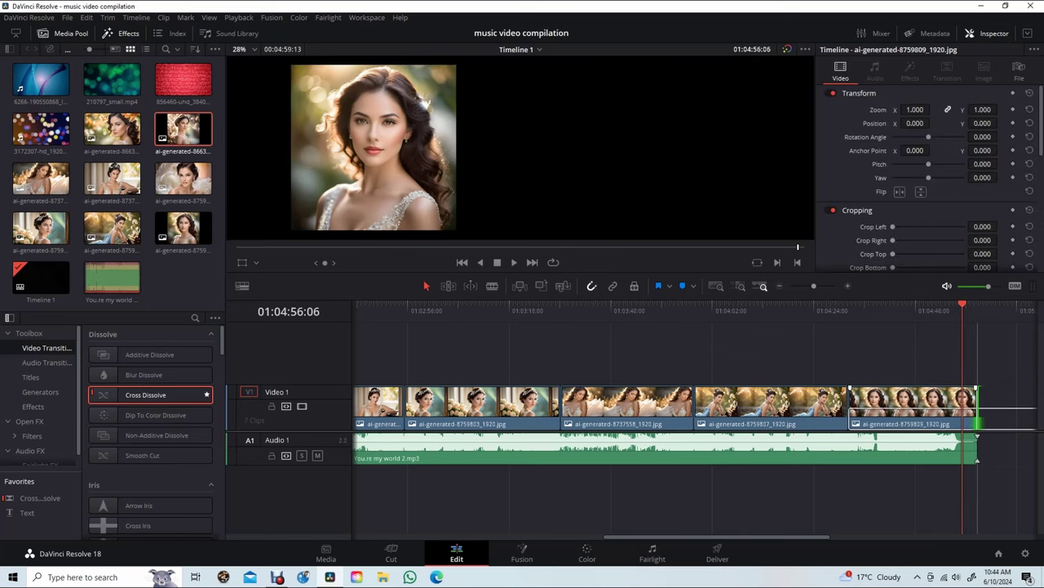
click(884, 306)
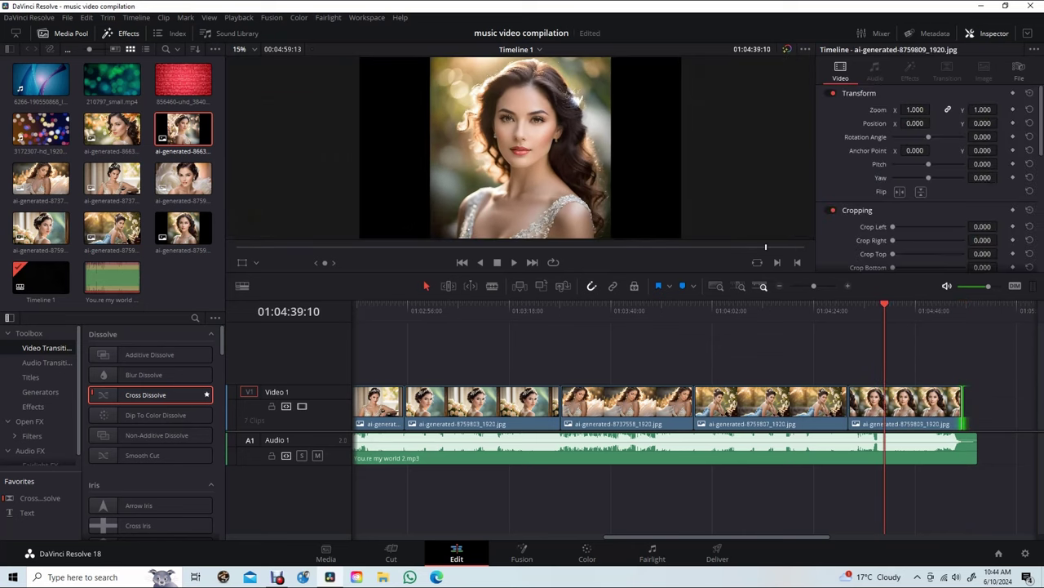
key(space)
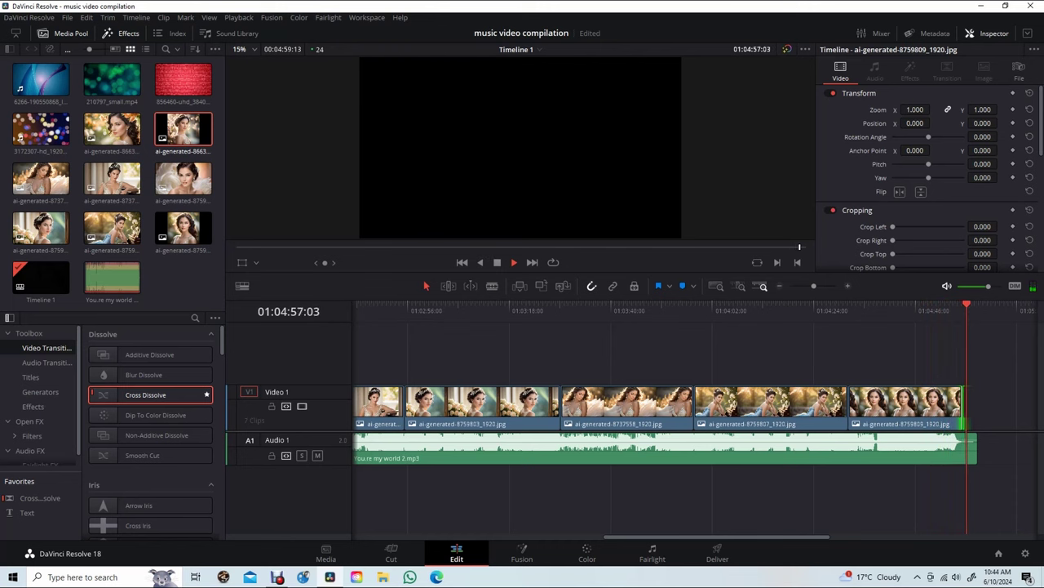
key(space)
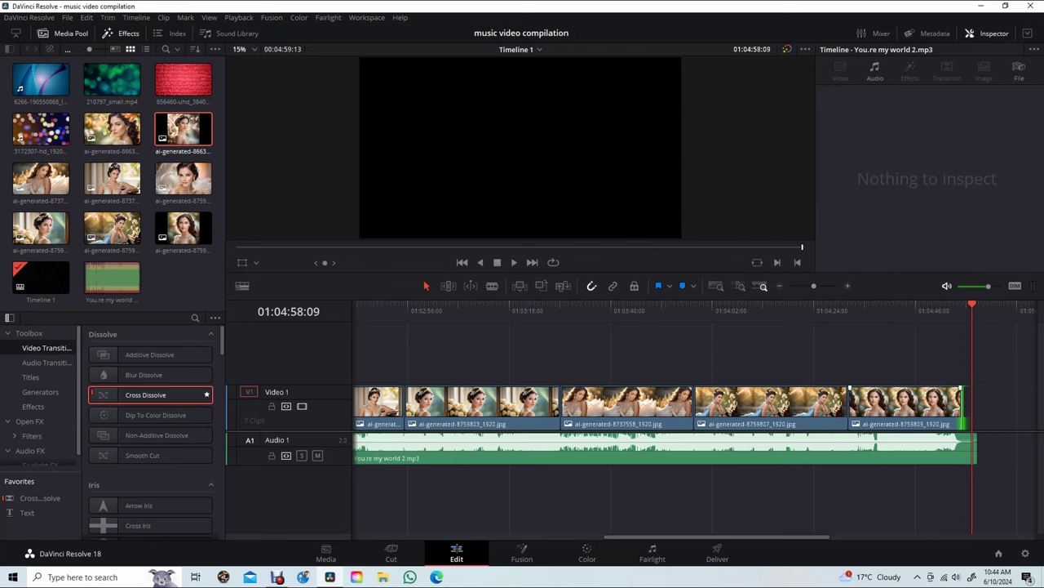
Step: Select the final curly-haired clip for its Inspector settings and enlarge the viewer
scroll(694, 408, left, 1)
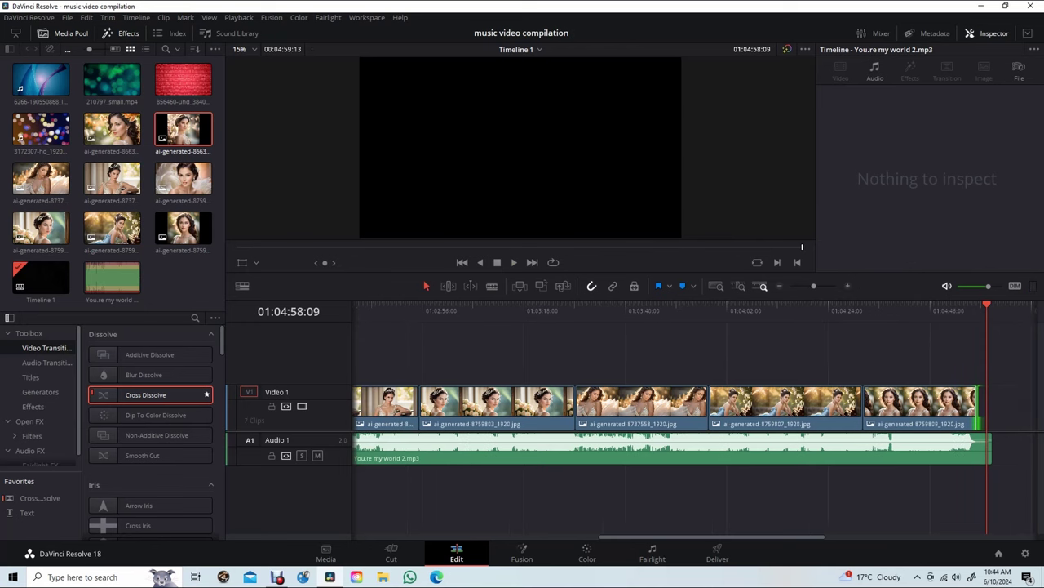
click(904, 404)
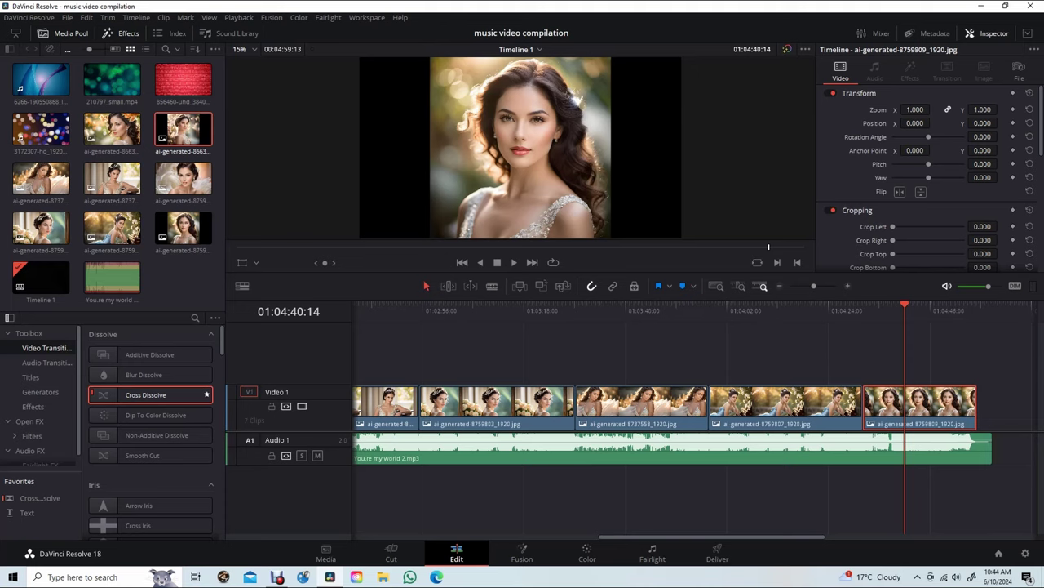
drag(523, 275, 522, 357)
scroll(669, 474, up, 3)
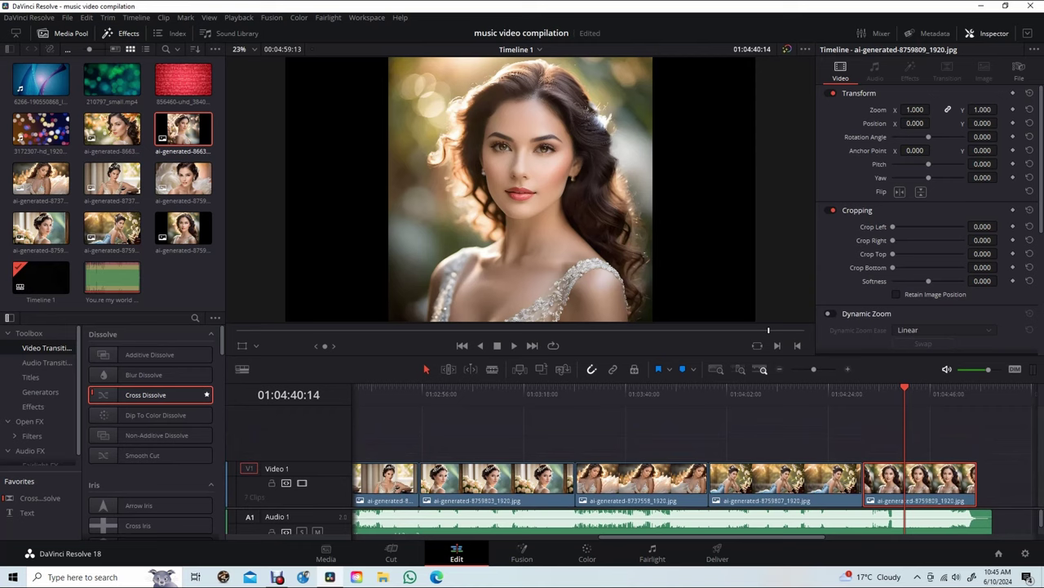
mouse_move(522, 358)
mouse_down()
mouse_move(522, 408)
mouse_move(522, 387)
mouse_up()
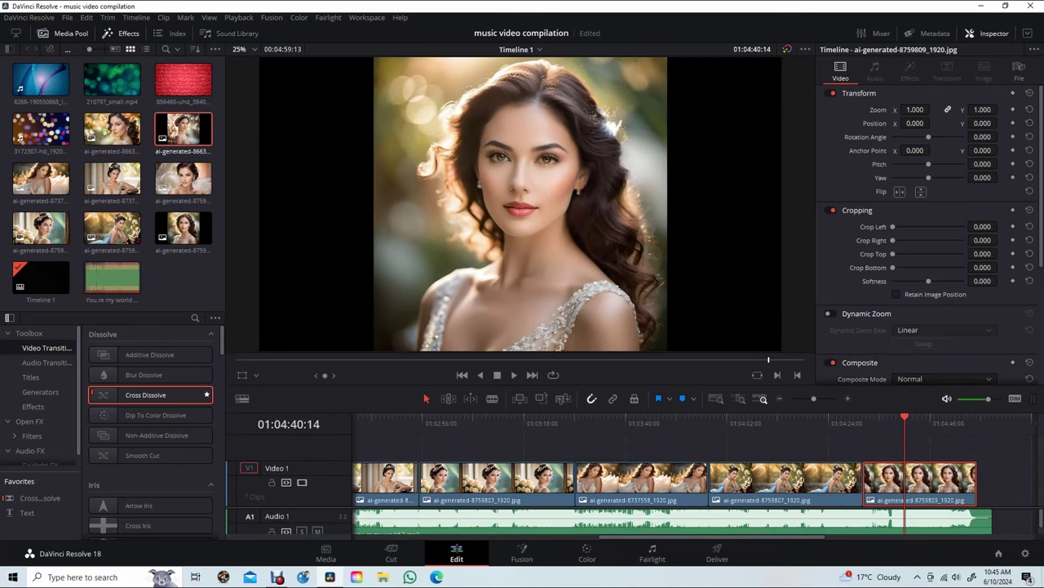
Step: Set the final portrait's Zoom to 1.780 and Position Y to -255
drag(914, 110, 998, 109)
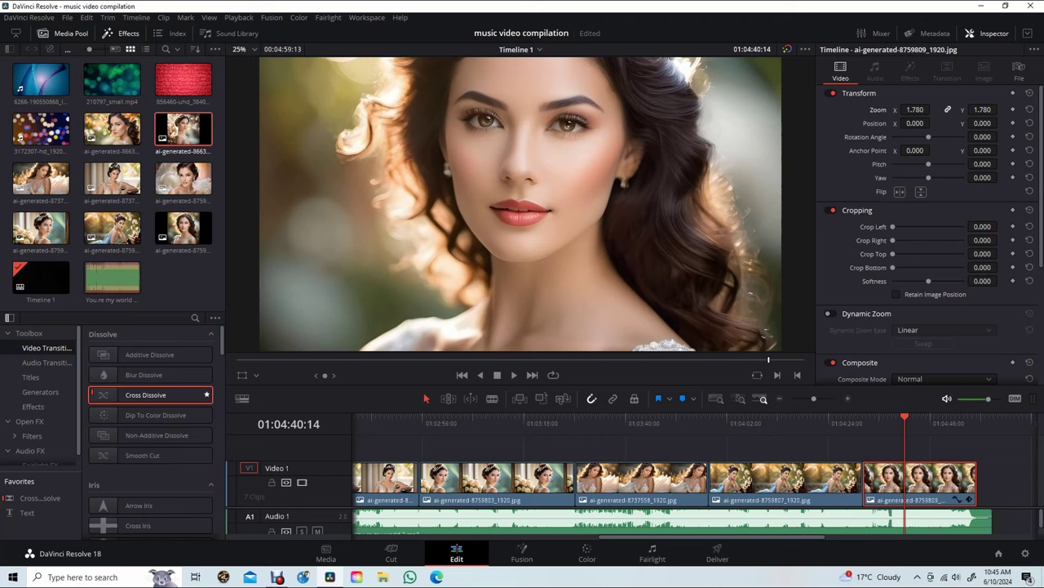
drag(983, 123, 955, 124)
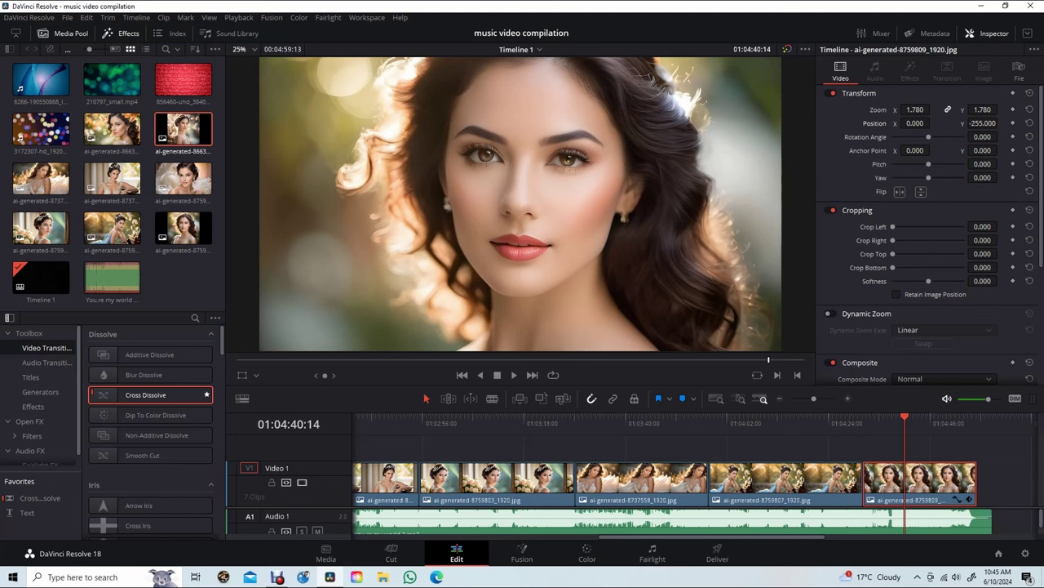
key(Home)
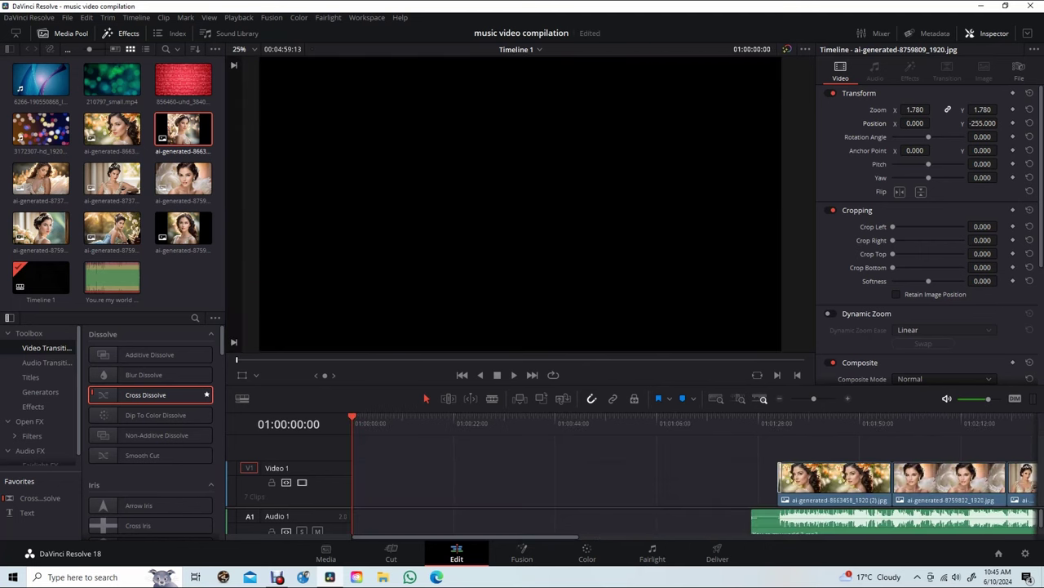
key(Down)
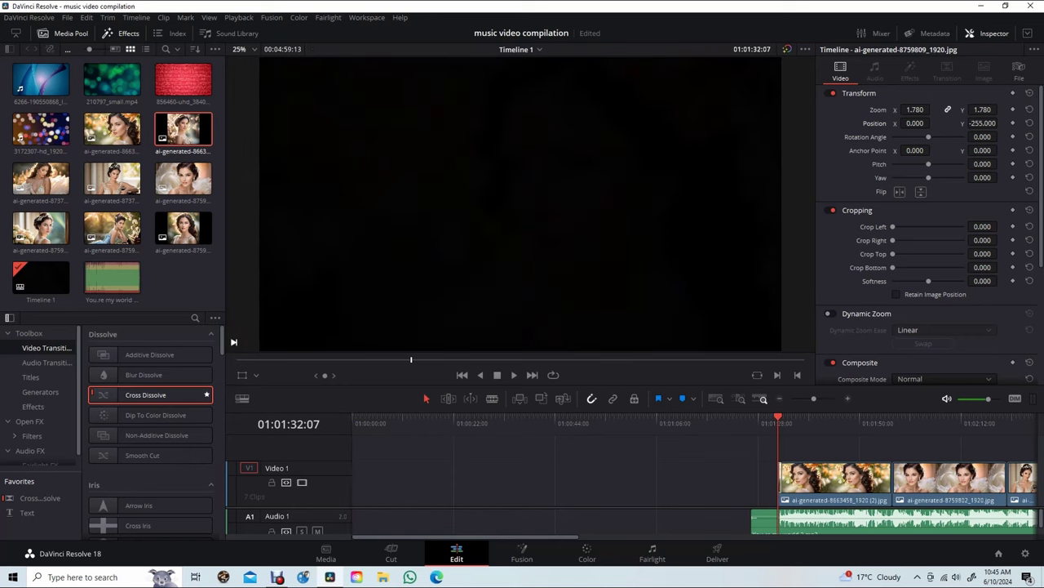
key(space)
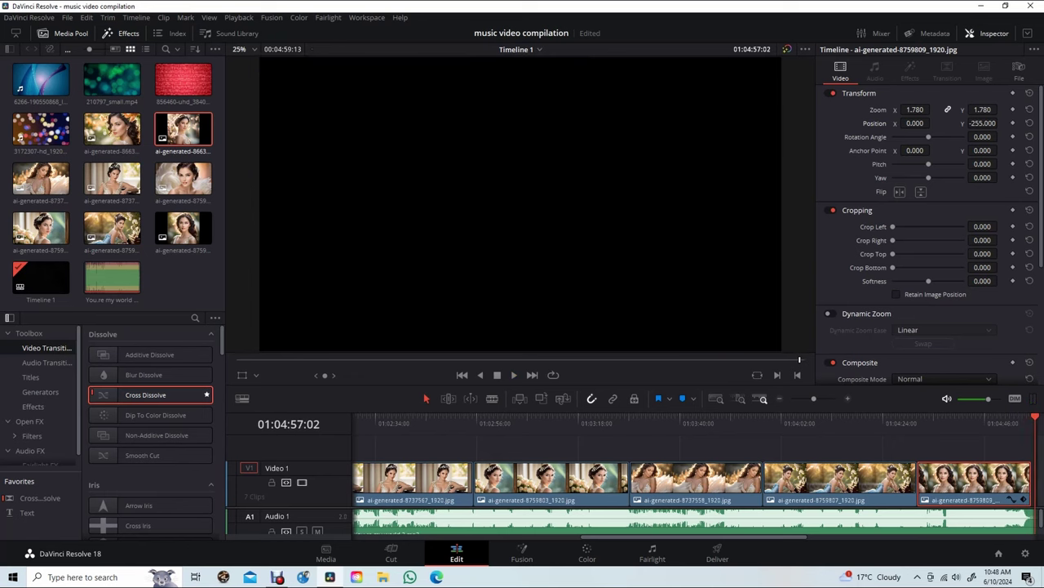
Step: Place the playhead on the first portrait's opening frame, 01:01:32:07, with the timeline zoomed in
scroll(693, 482, left, 3)
scroll(693, 481, left, 5)
scroll(694, 481, left, 5)
scroll(693, 481, left, 2)
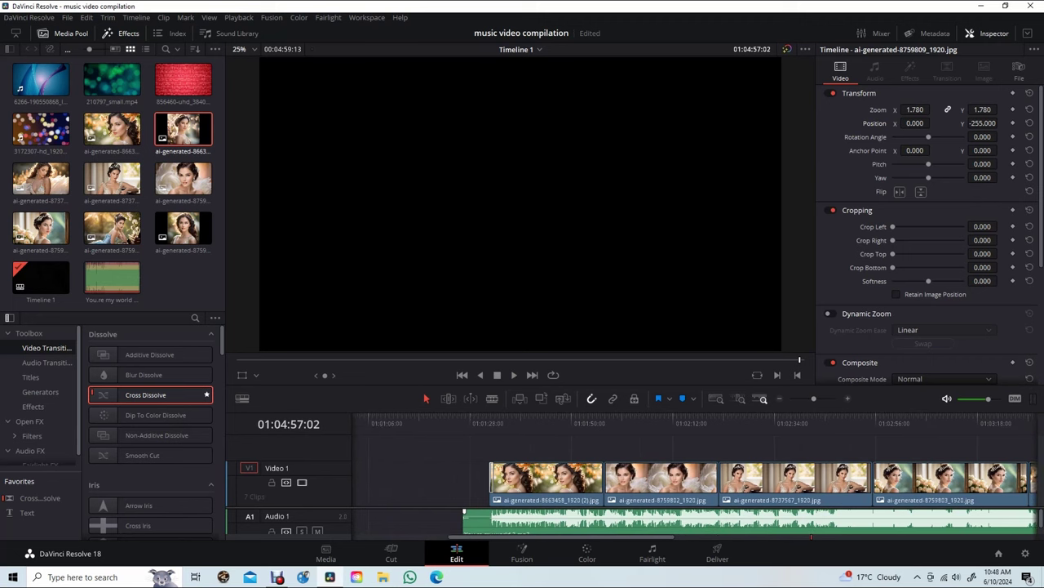
click(489, 420)
key(ctrl+equal)
key(ctrl+equal)
key(ctrl+equal)
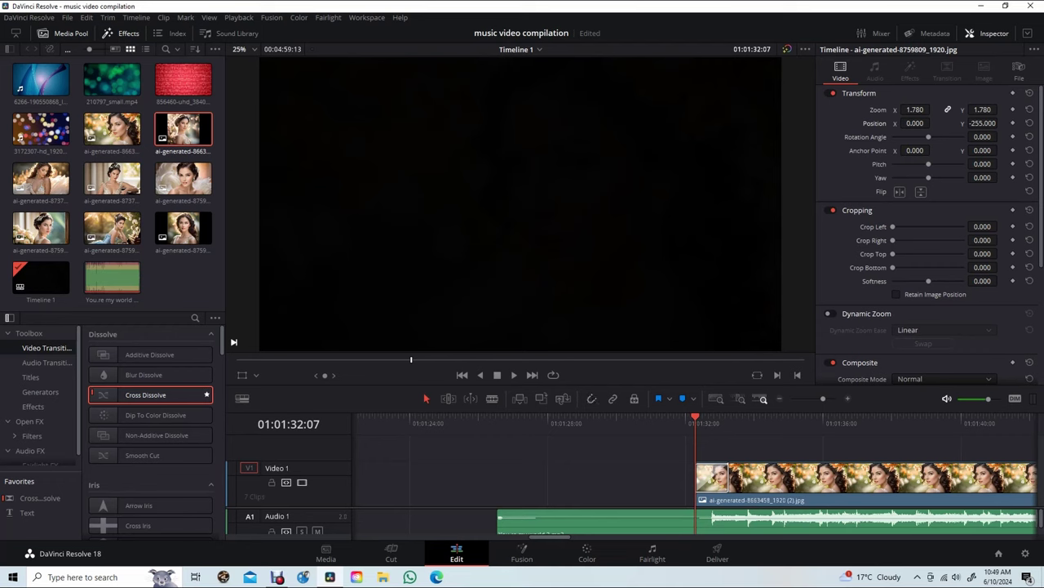
key(Right)
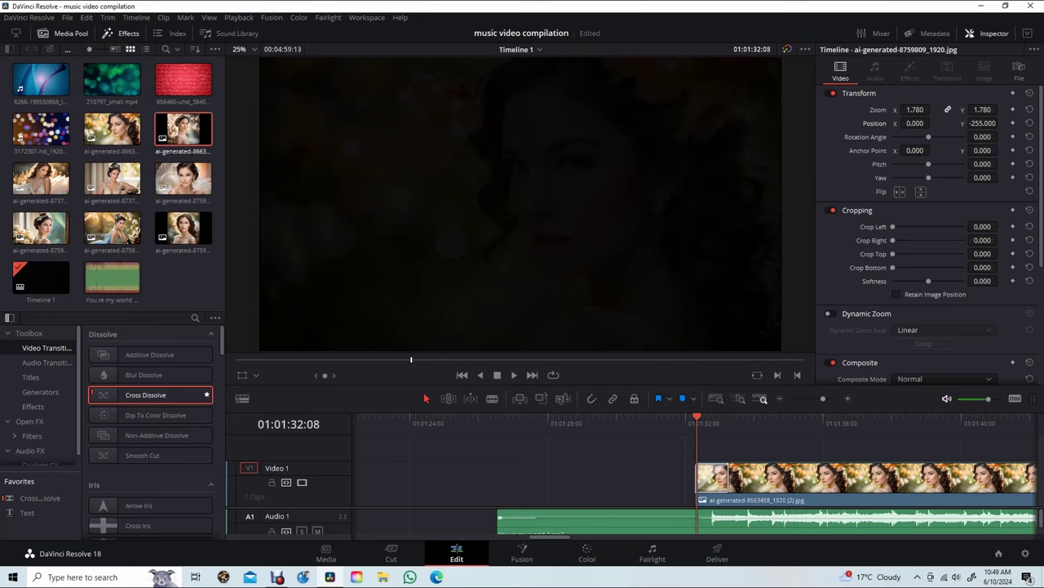
key(Left)
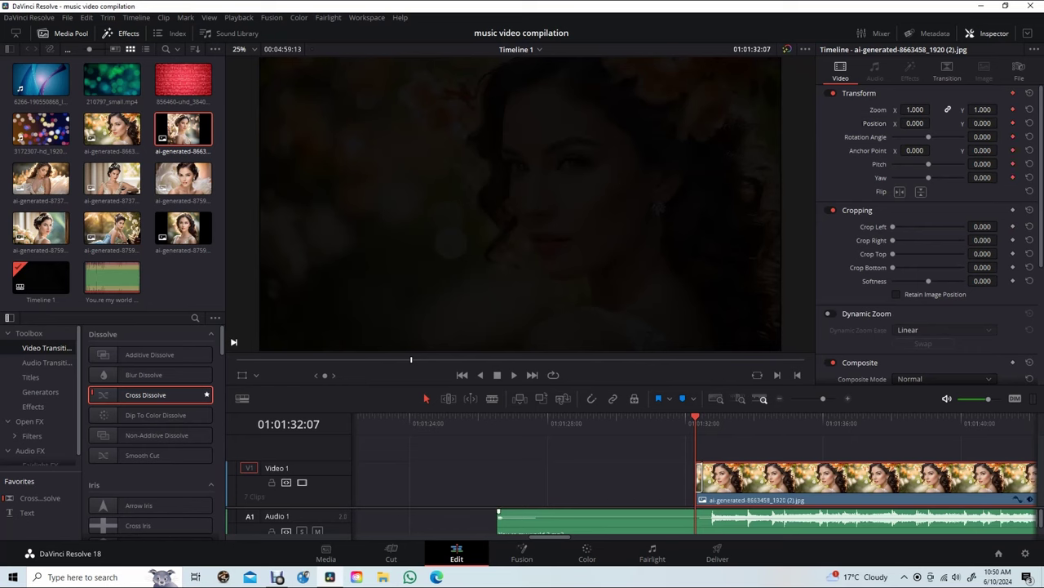
Step: Scrub to the first portrait's last frame at 01:01:57:02 and keyframe Zoom at 1.670
scroll(694, 473, right, 5)
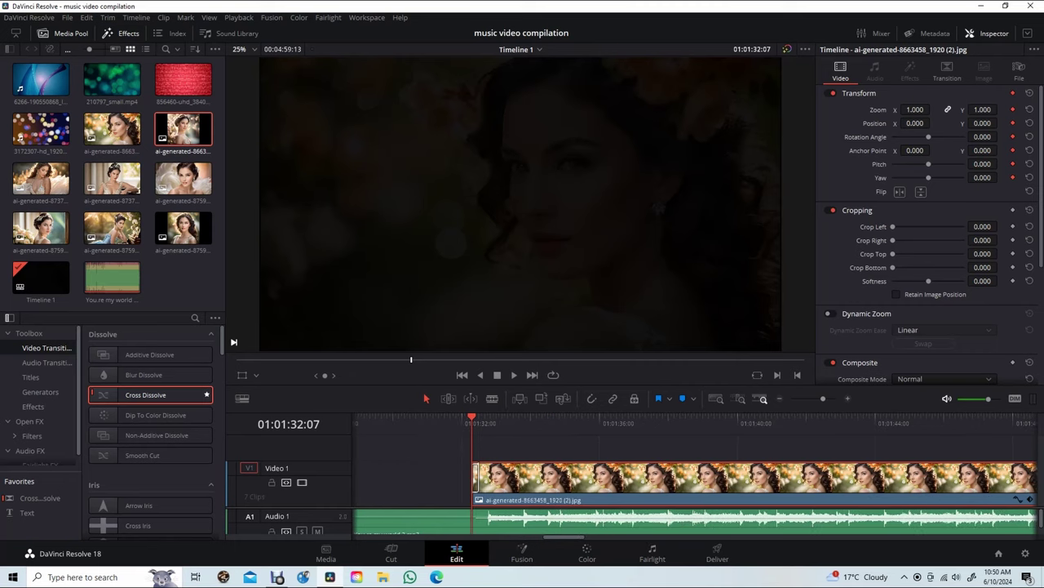
scroll(693, 474, right, 2)
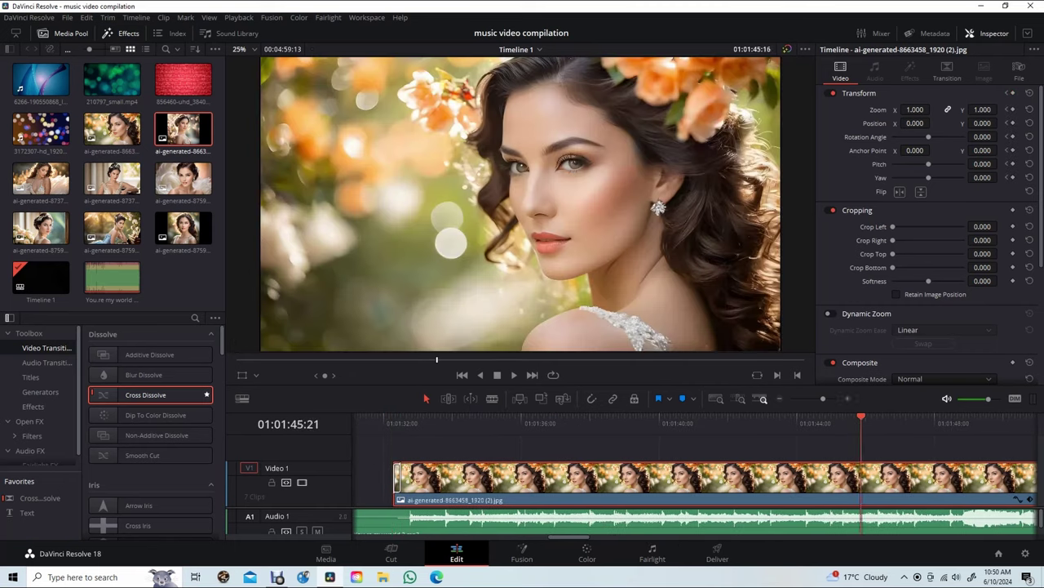
drag(394, 418, 917, 417)
scroll(693, 474, right, 8)
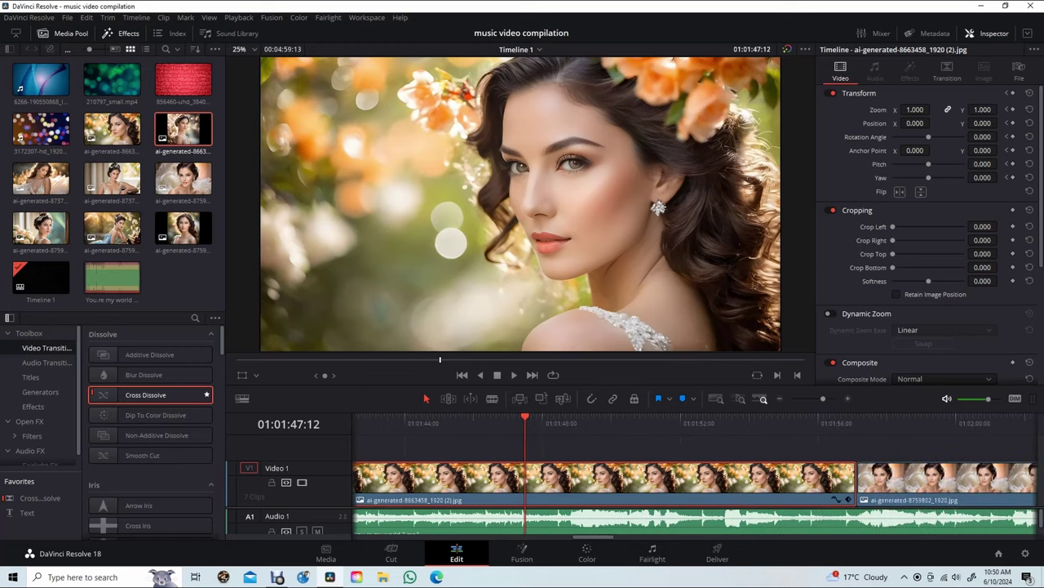
drag(525, 418, 851, 417)
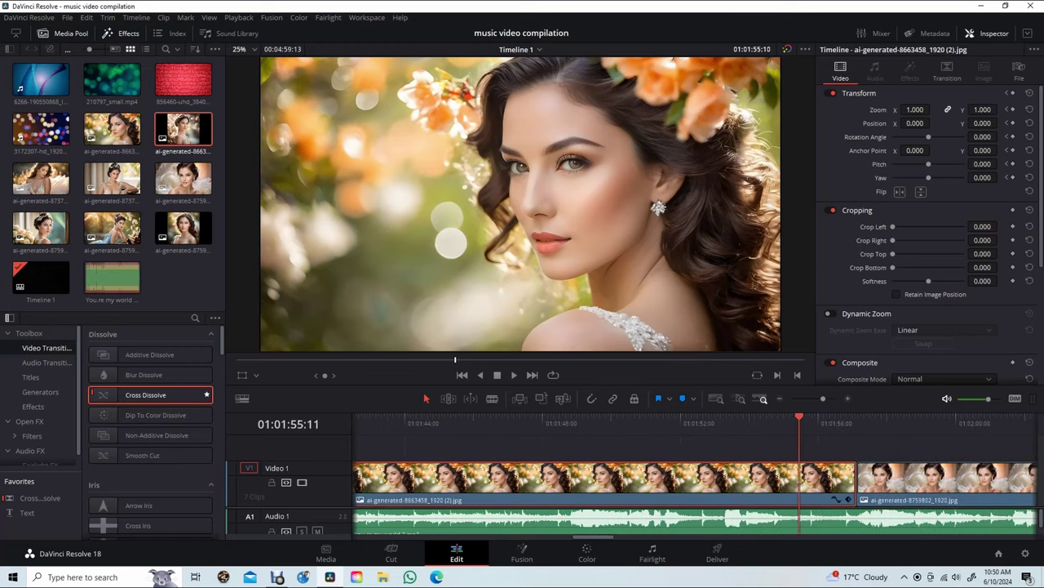
key(Right)
key(Right)
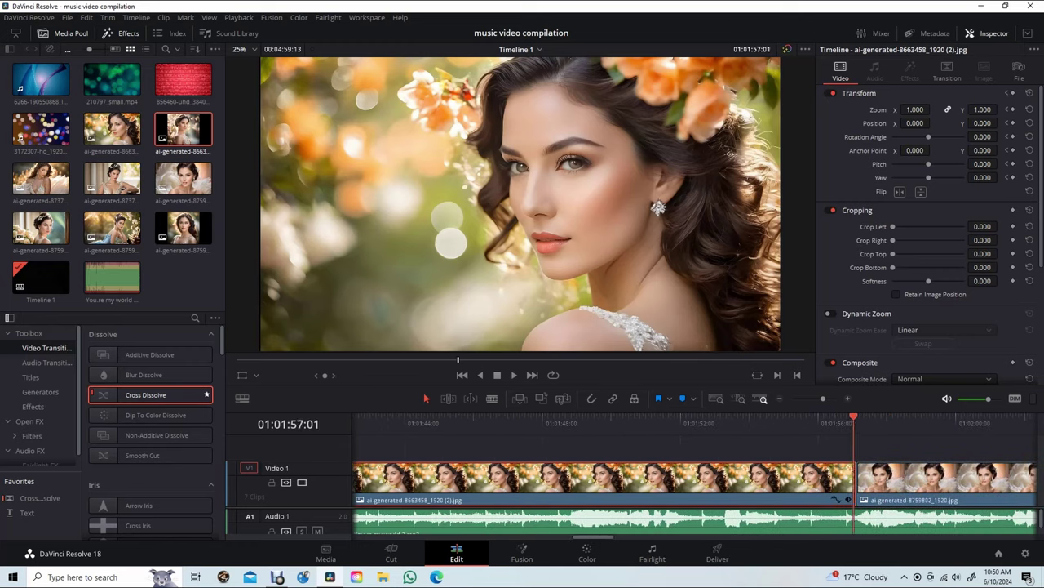
key(Right)
drag(982, 108, 1002, 109)
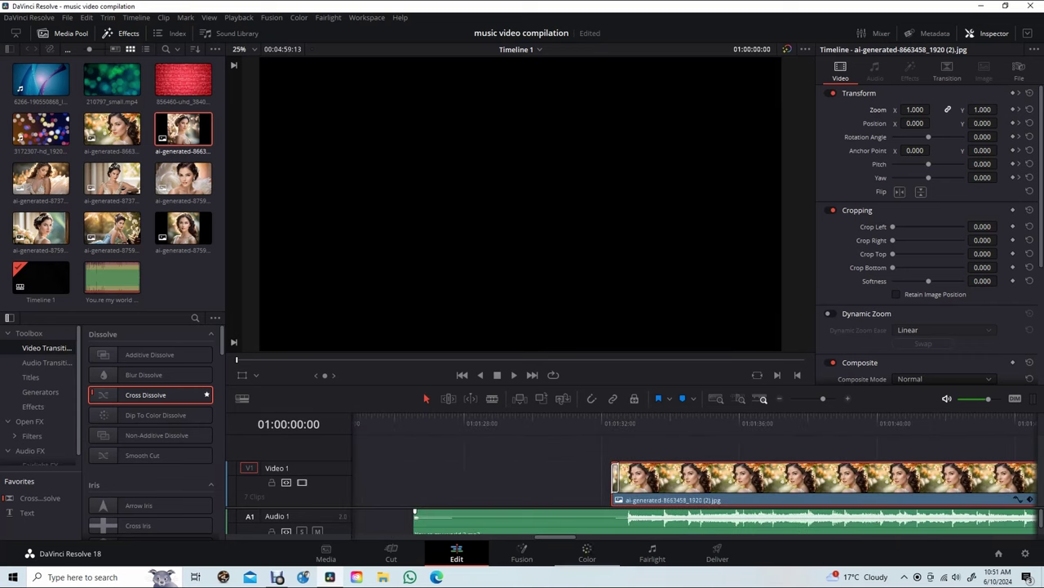
key(space)
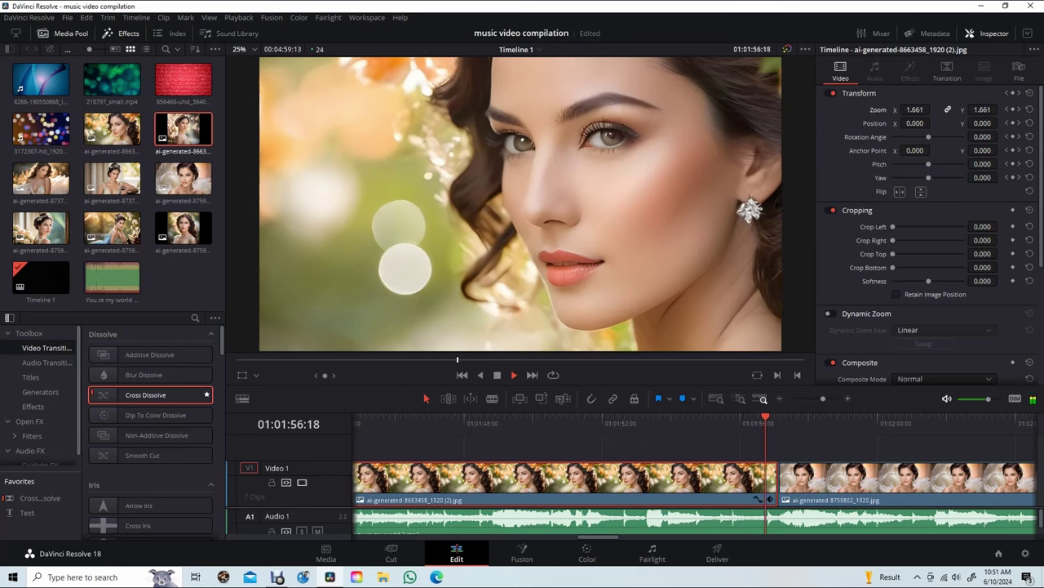
key(space)
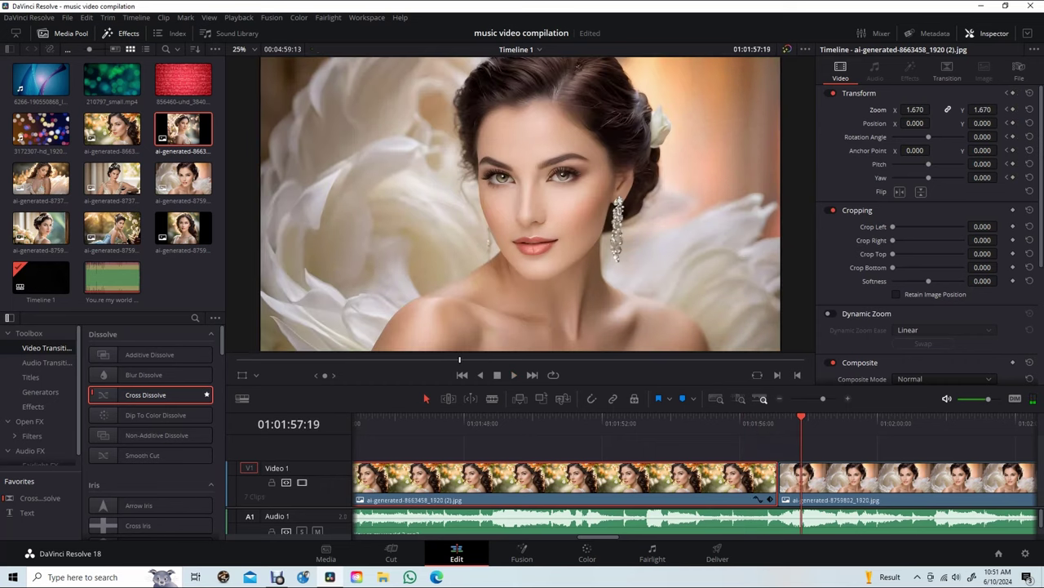
key(Left)
key(Left)
key(Left)
key(Left)
key(Left)
key(Left)
key(Left)
key(Left)
key(Left)
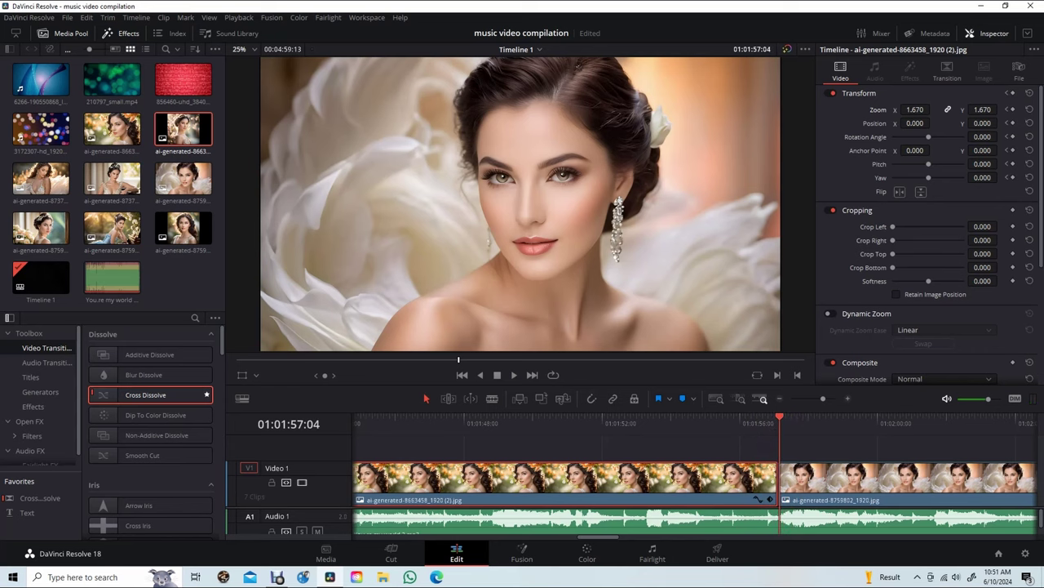
key(Left)
key(Left)
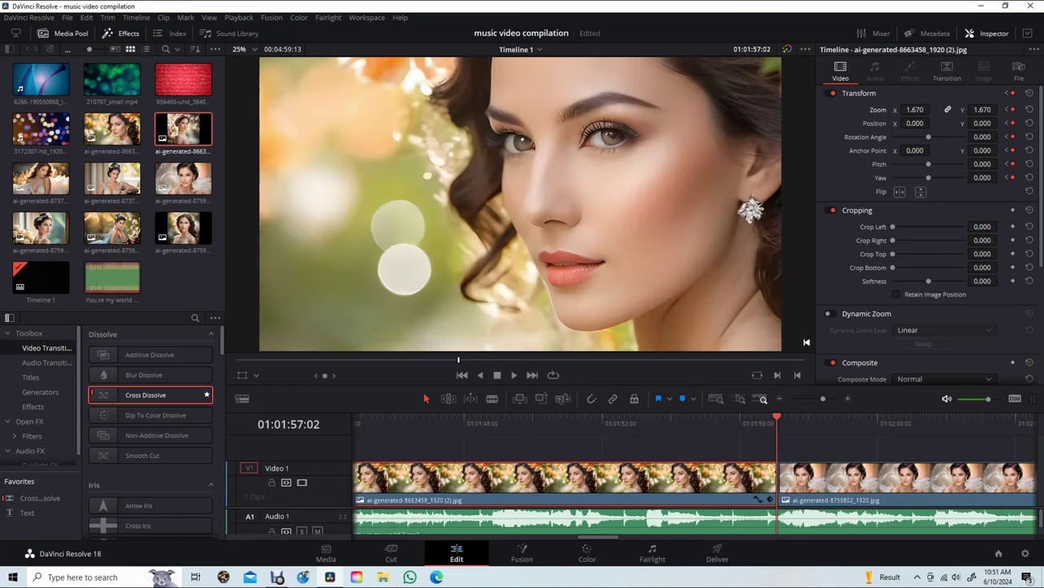
key(Right)
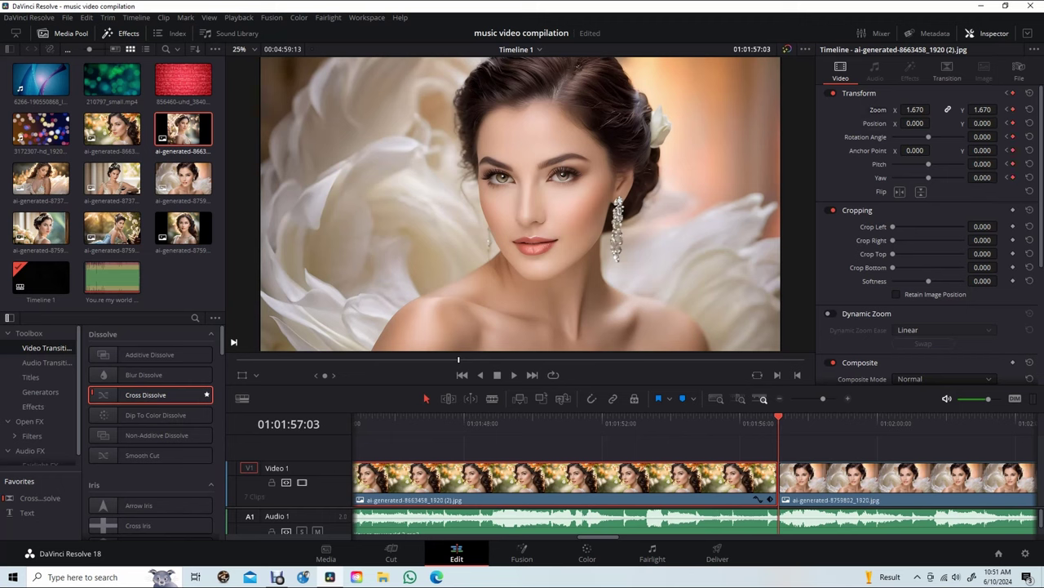
Step: On the white-petals clip's last frame at 01:02:21:22, keyframe Zoom at 1.720
scroll(696, 482, right, 3)
scroll(695, 481, right, 3)
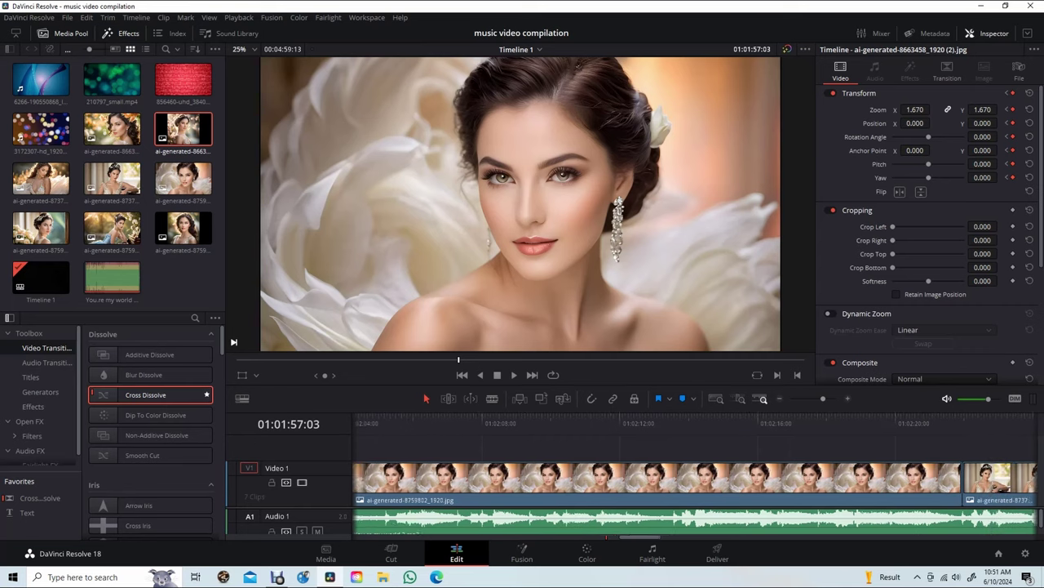
scroll(695, 482, right, 3)
scroll(695, 482, right, 3)
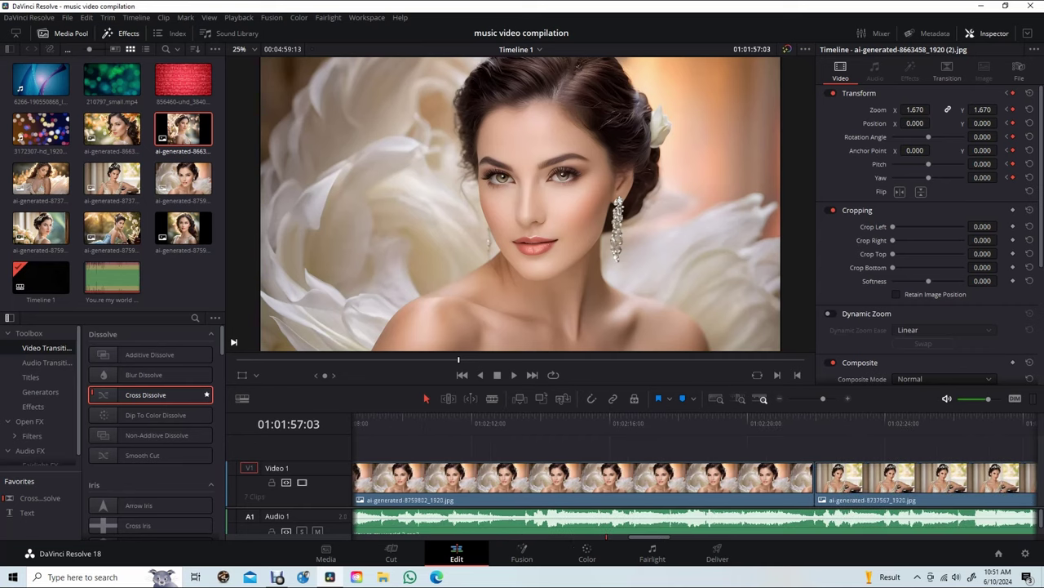
click(811, 422)
key(Right)
key(Right)
key(Right)
key(Right)
key(Left)
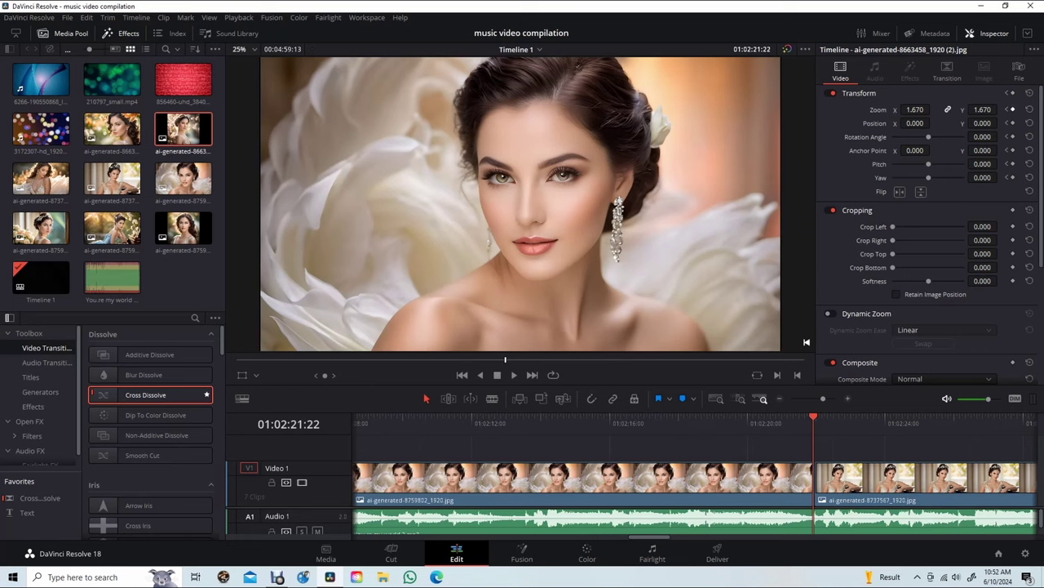
key(shift+v)
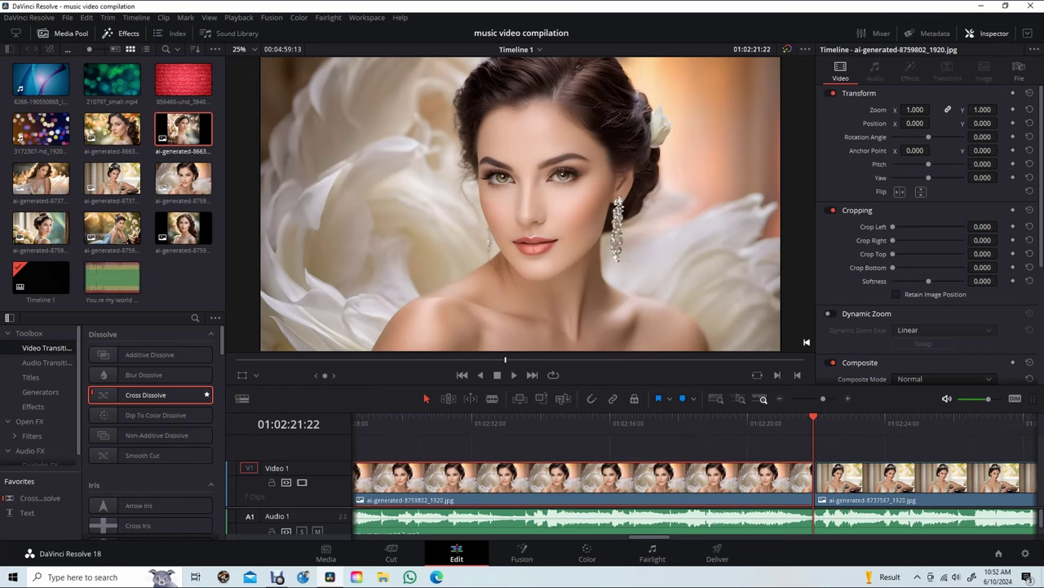
drag(982, 108, 1002, 109)
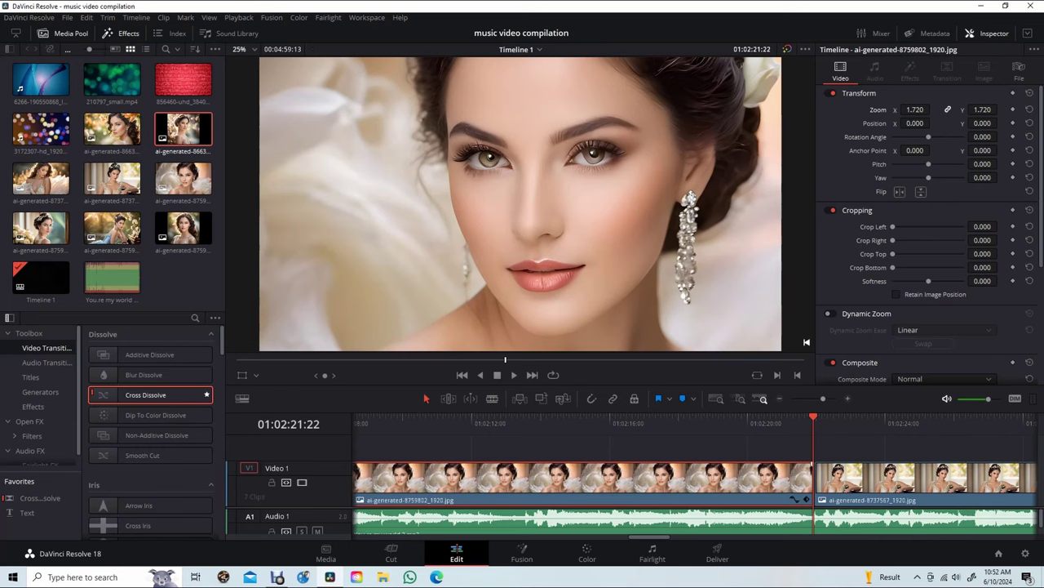
Step: Move the playhead onto the tiara portrait's first frame at 01:02:21:23
scroll(693, 481, right, 5)
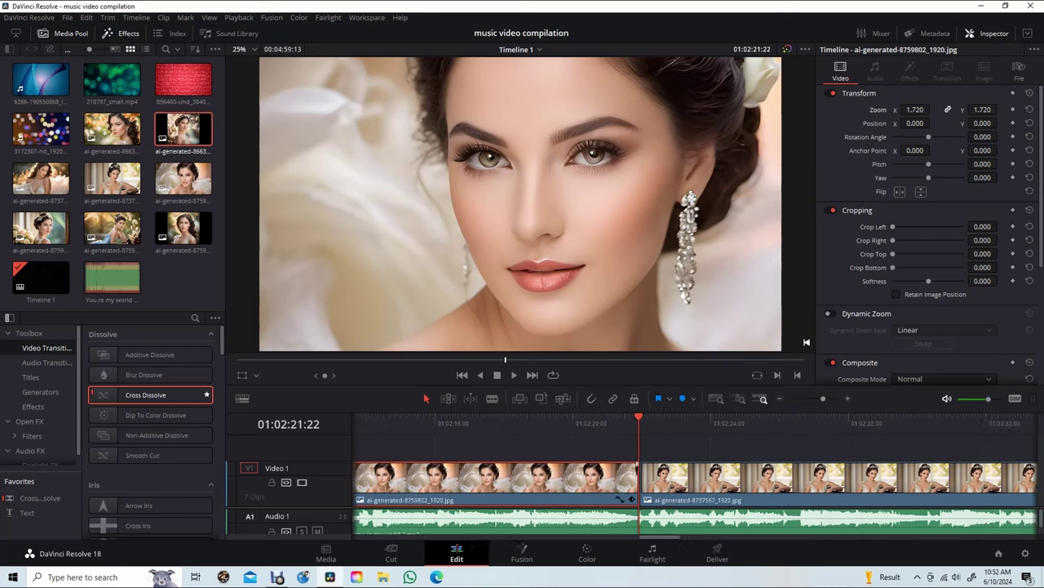
scroll(693, 481, right, 4)
scroll(693, 481, right, 1)
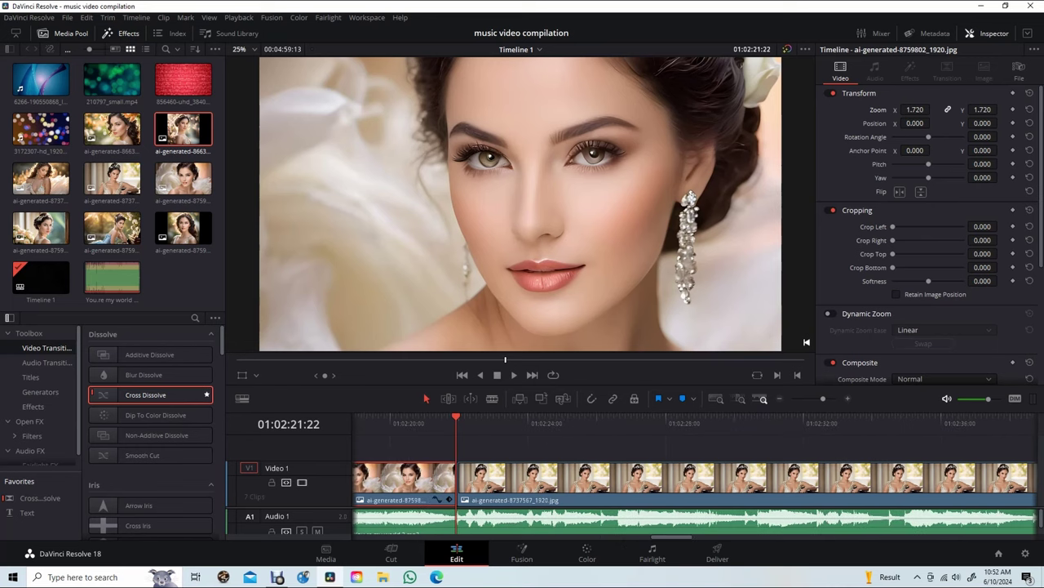
key(Right)
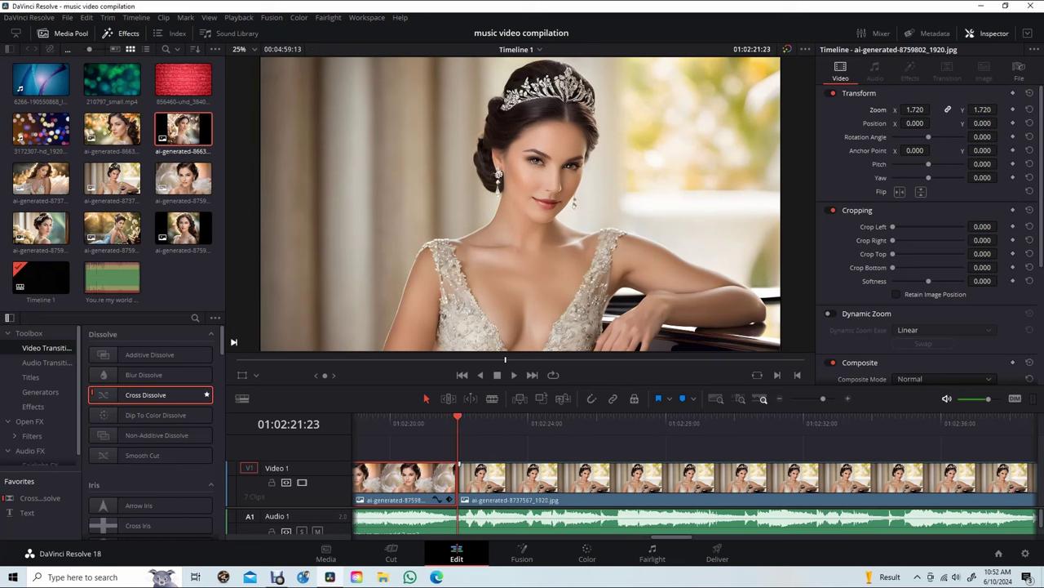
Step: Select the tiara clip on V1 and keyframe its first-frame Zoom at 1.000
click(531, 477)
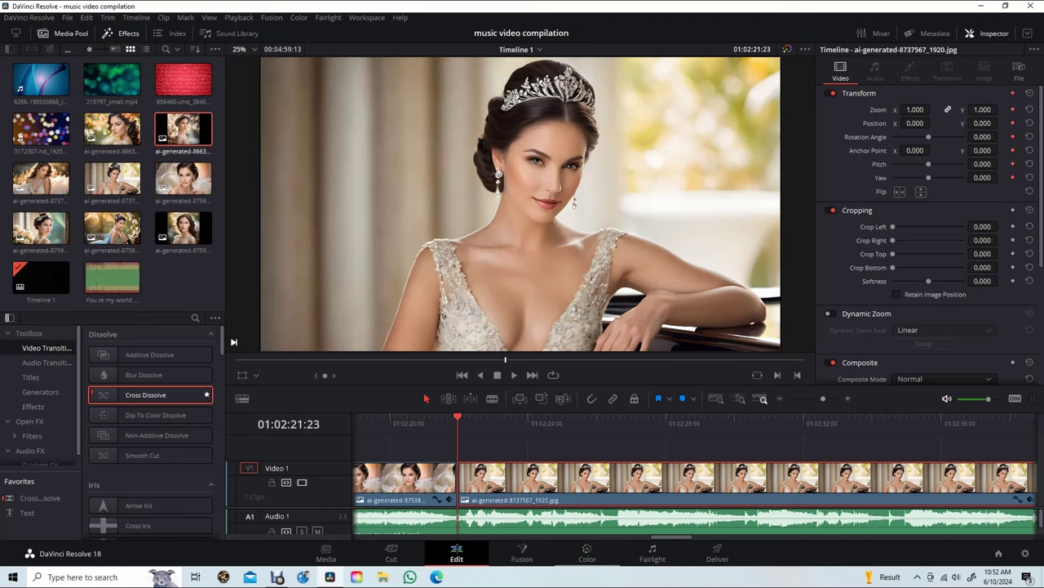
scroll(694, 482, right, 3)
scroll(694, 481, right, 3)
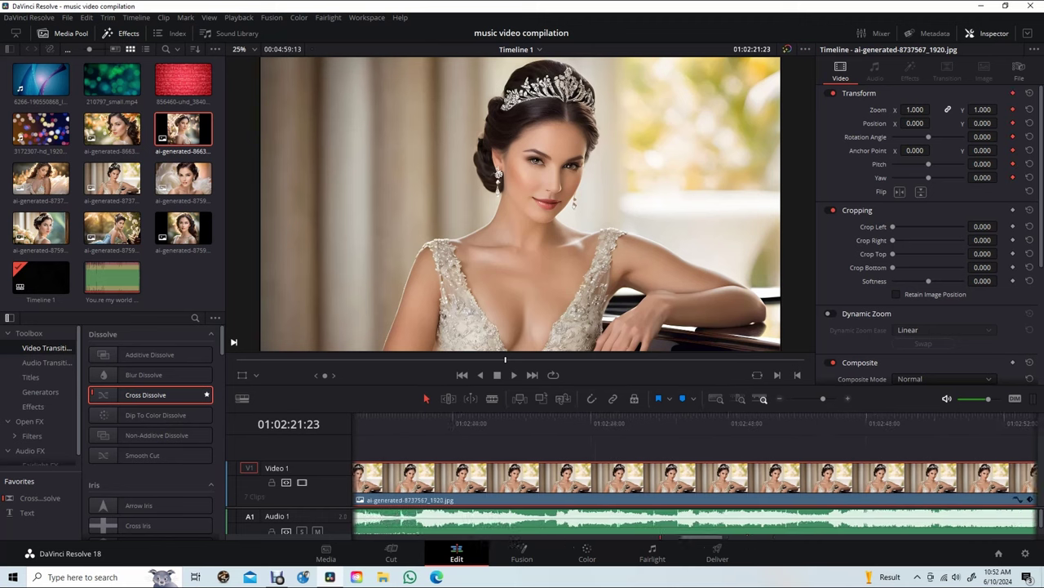
scroll(693, 481, right, 3)
scroll(693, 481, right, 3)
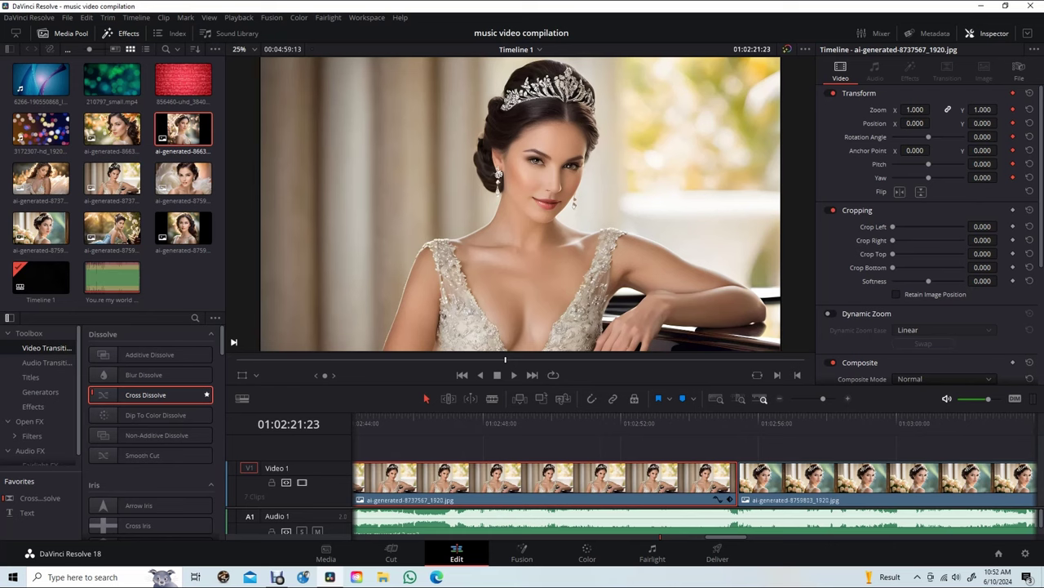
Step: Go to the tiara clip's last frame, zoom the portrait in closer, and save the project
key(Down)
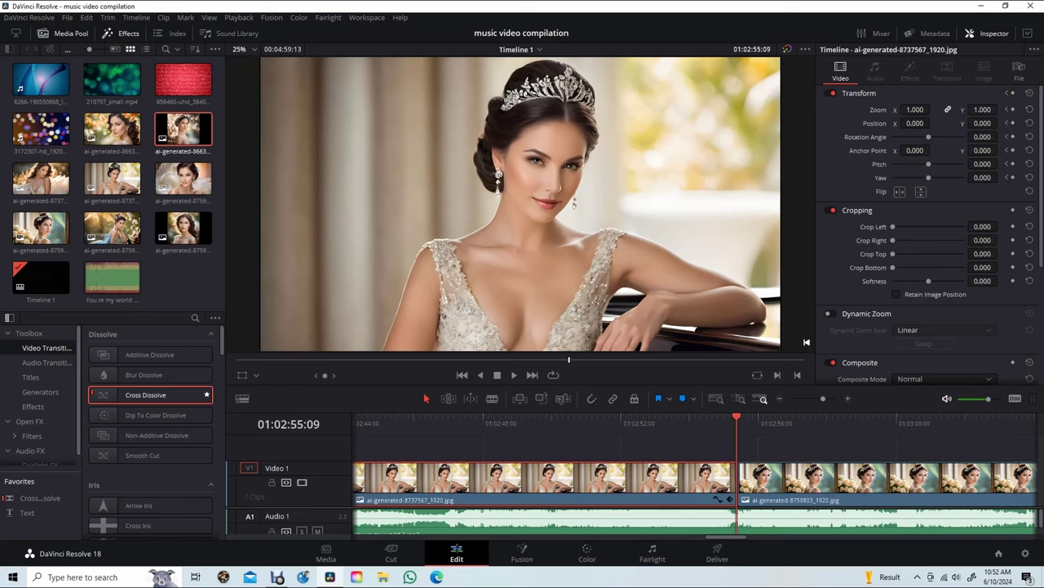
key(Right)
key(Left)
key(Left)
drag(915, 110, 963, 110)
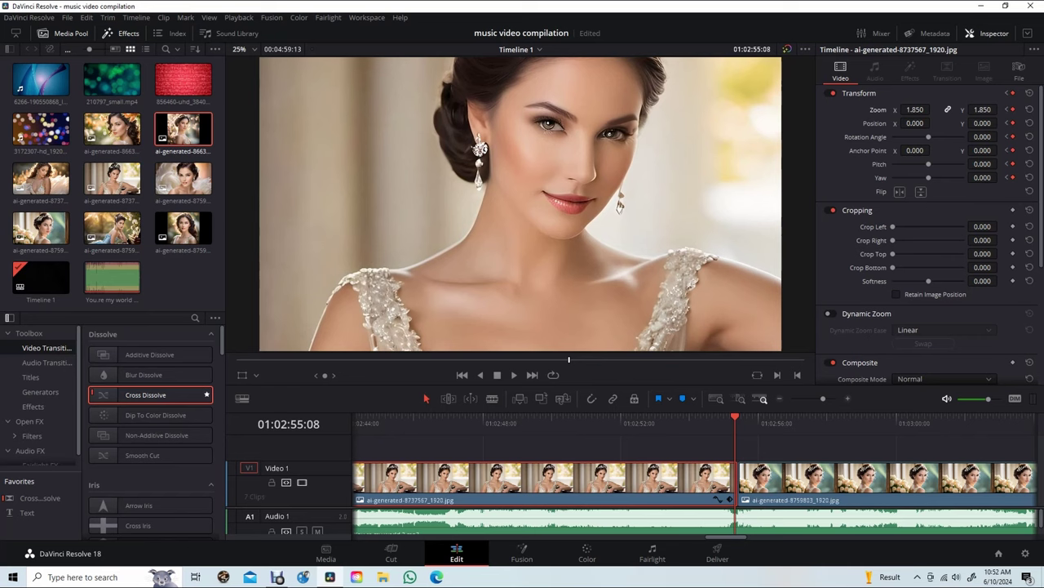
drag(915, 109, 978, 122)
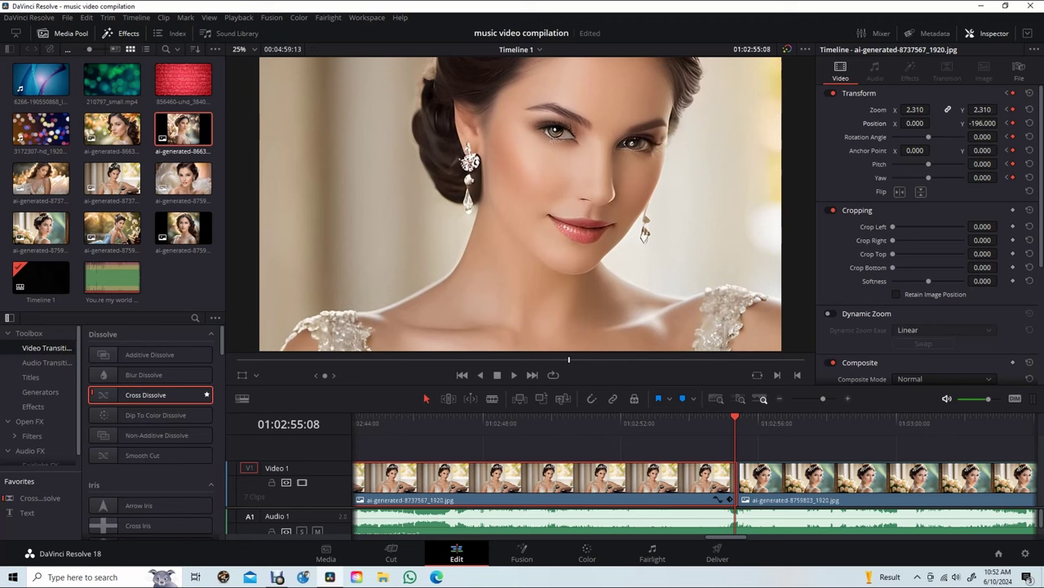
key(ctrl+s)
Step: Check the frames around the cut and undo the unkeyed zoom and position change
key(Right)
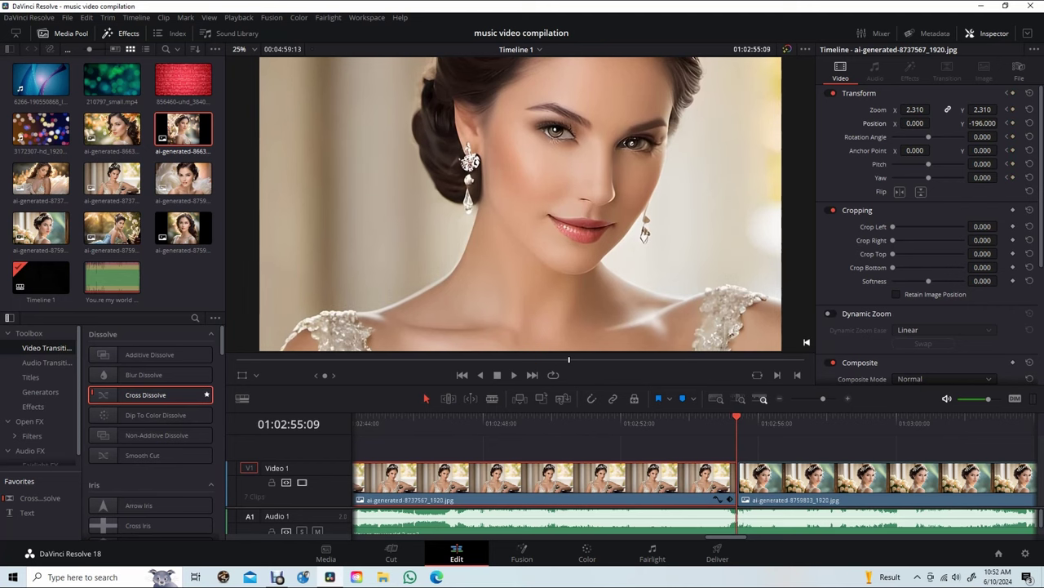
key(Right)
key(Left)
key(Left)
key(Left)
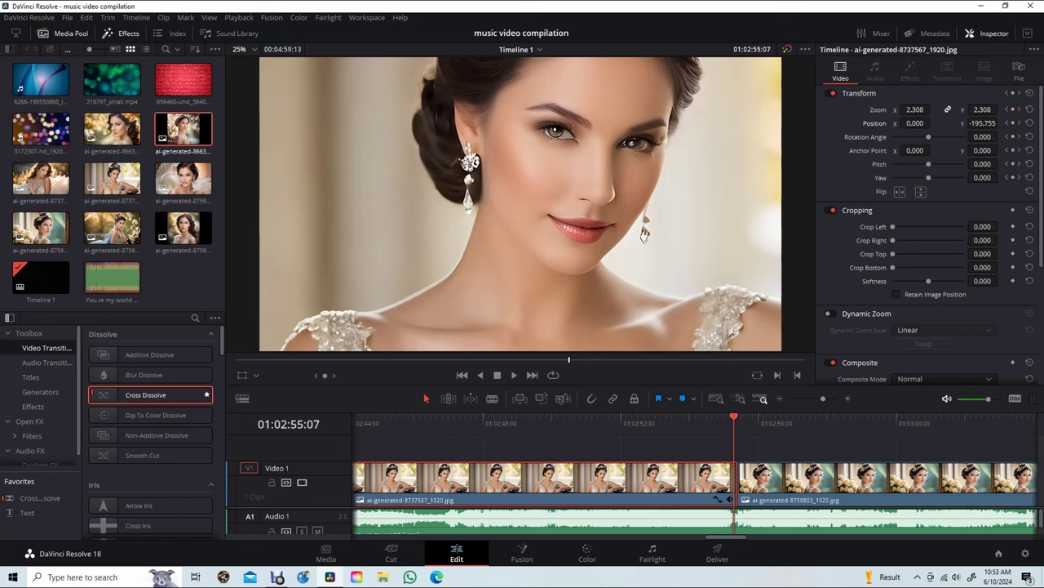
key(Right)
key(Right)
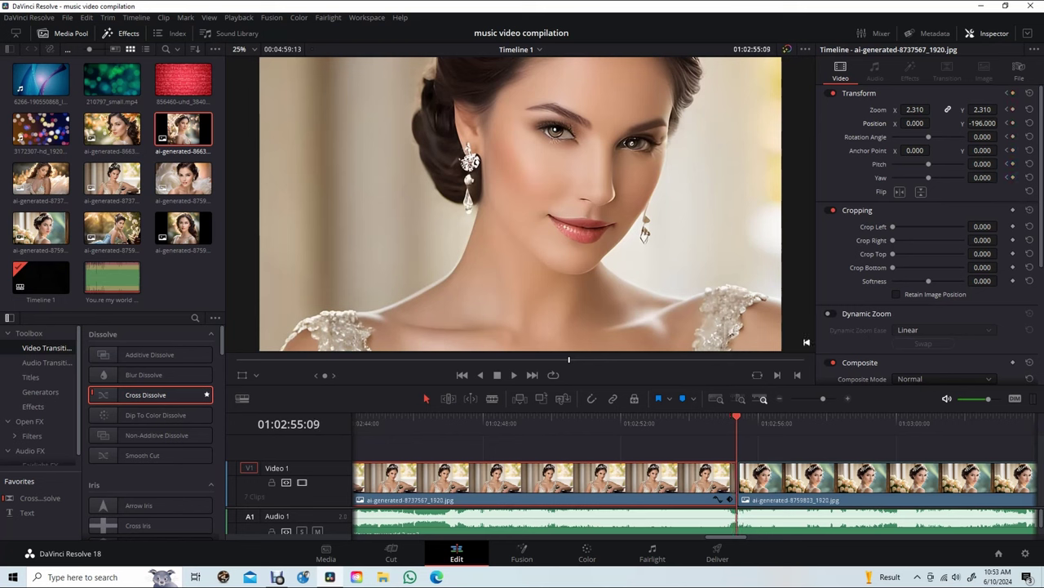
key(Left)
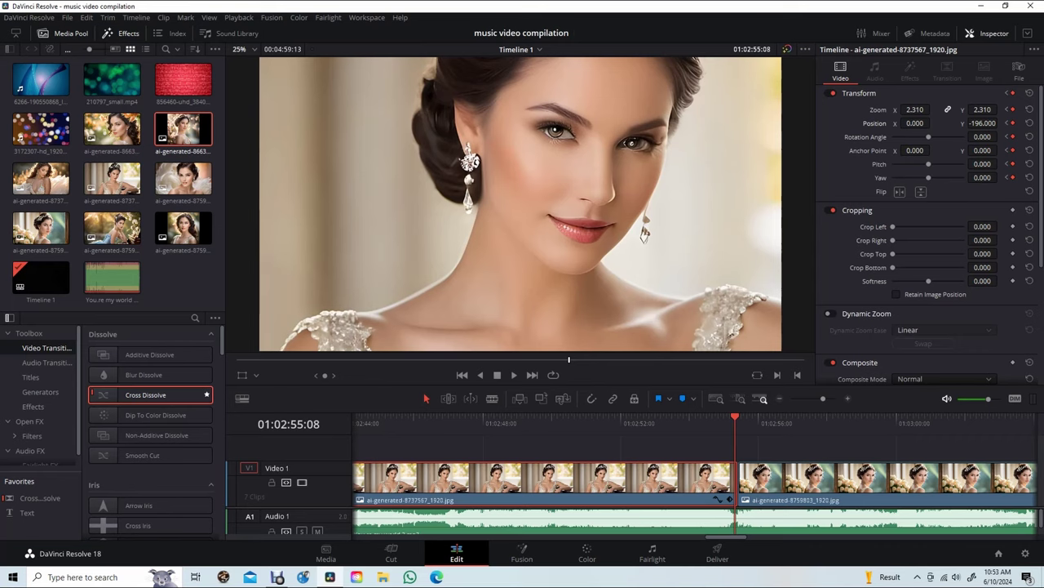
key(ctrl+z)
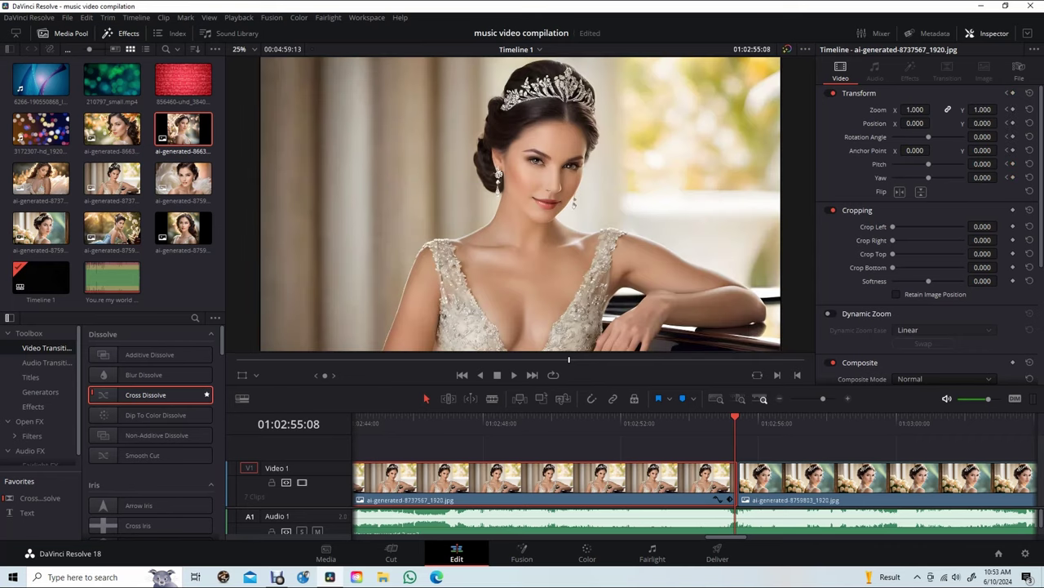
Step: Keyframe the tiara clip's last frame at Zoom 2.000 and Position Y -189
key(Right)
key(Right)
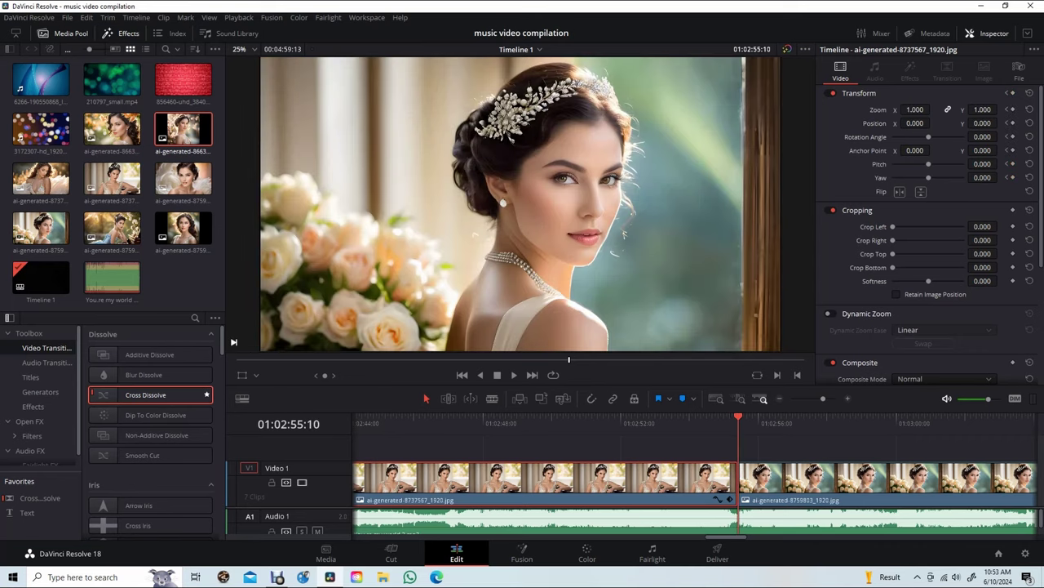
key(Left)
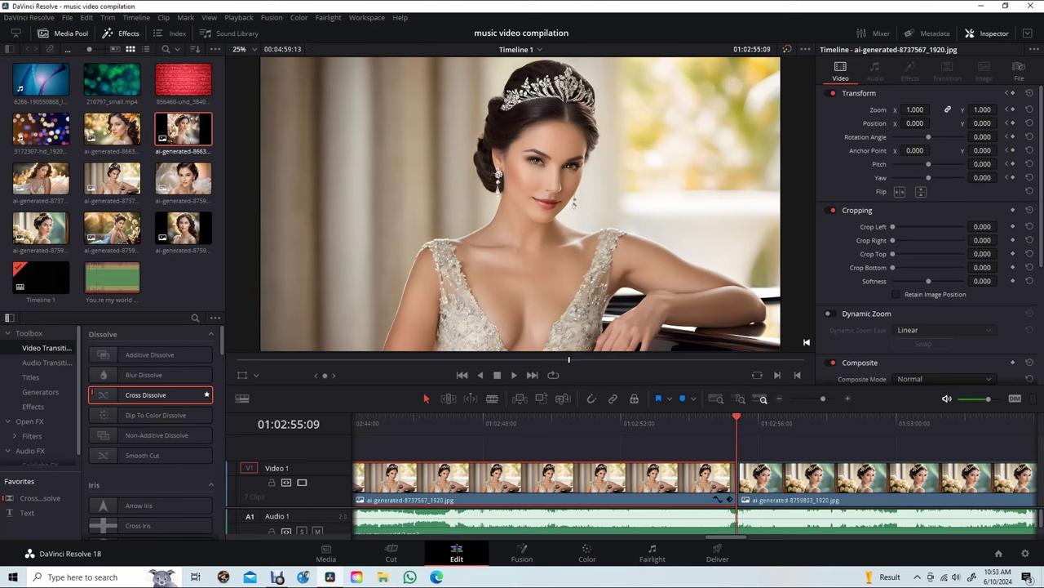
key(Right)
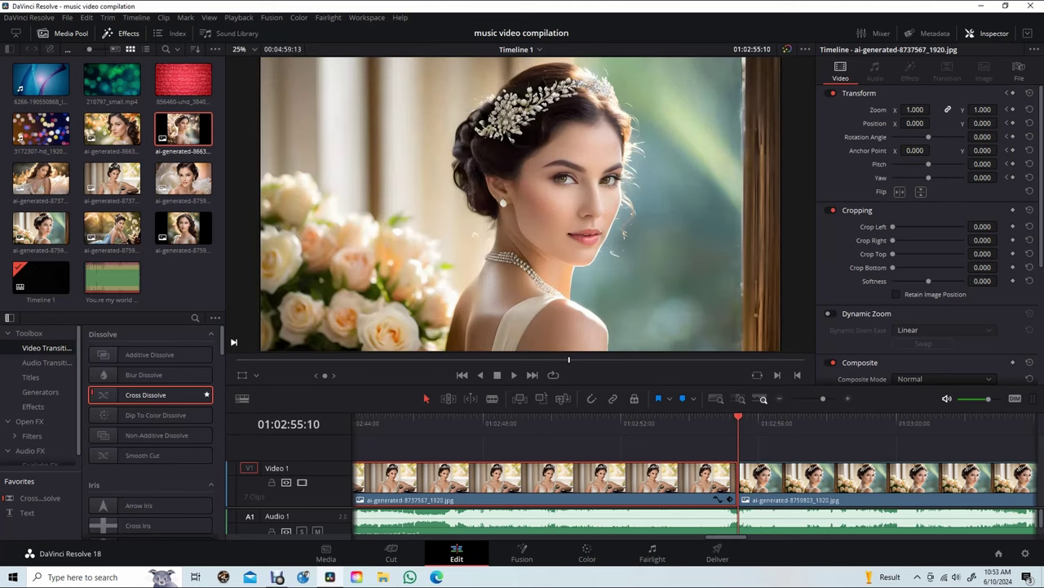
key(Left)
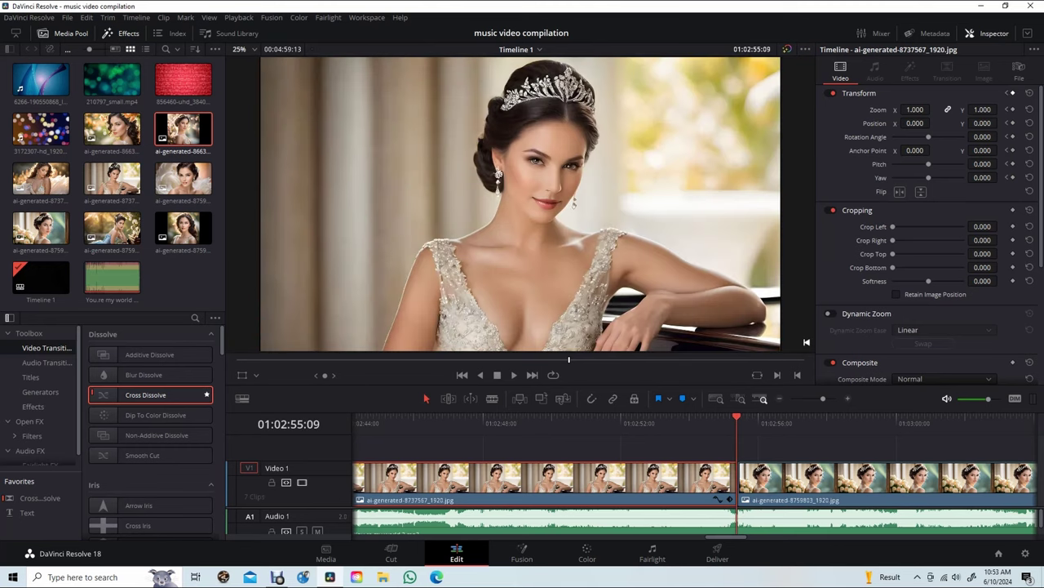
key(alt+apostrophe)
drag(979, 109, 1001, 108)
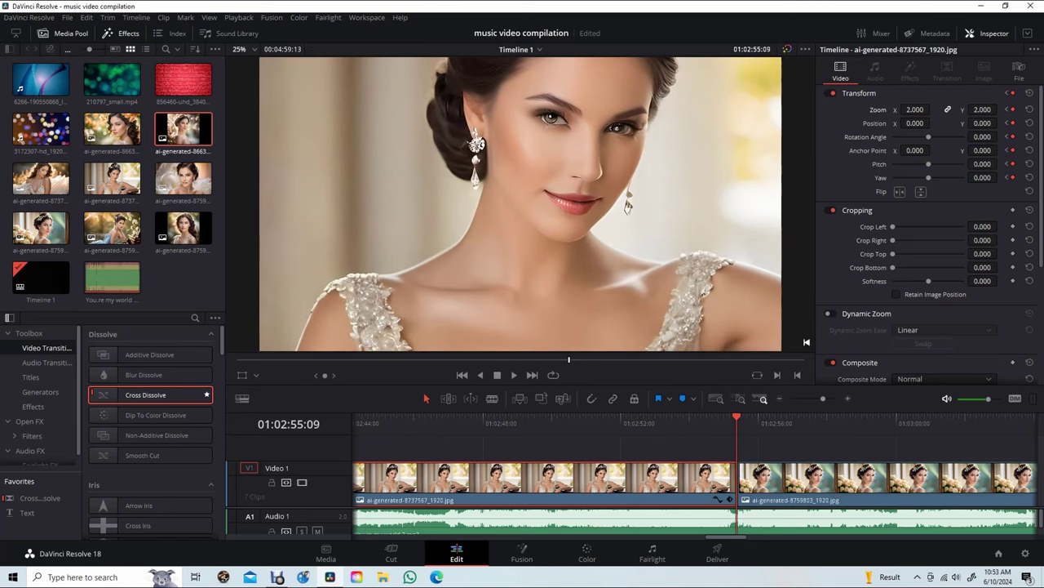
drag(1020, 124, 1001, 123)
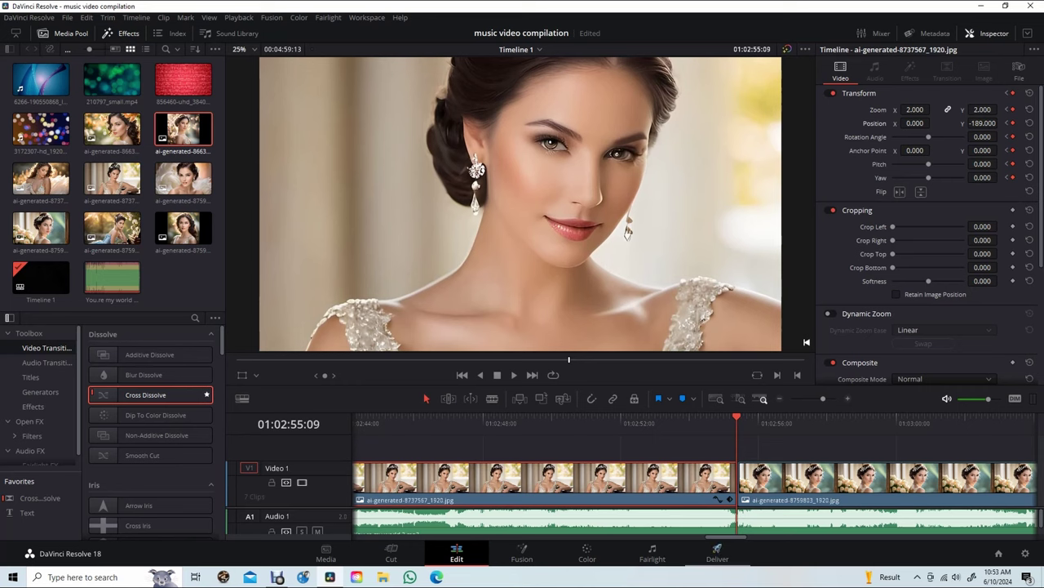
scroll(694, 482, right, 5)
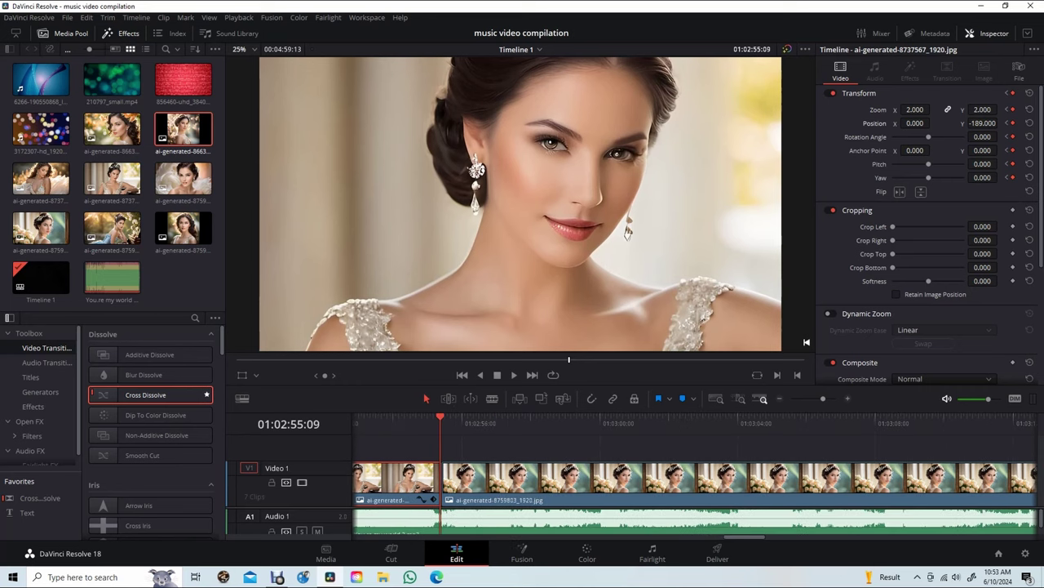
Step: Add a starting Transform keyframe on the ai-generated-8759803 clip's first frame
key(Right)
key(Left)
key(Right)
key(Left)
key(Right)
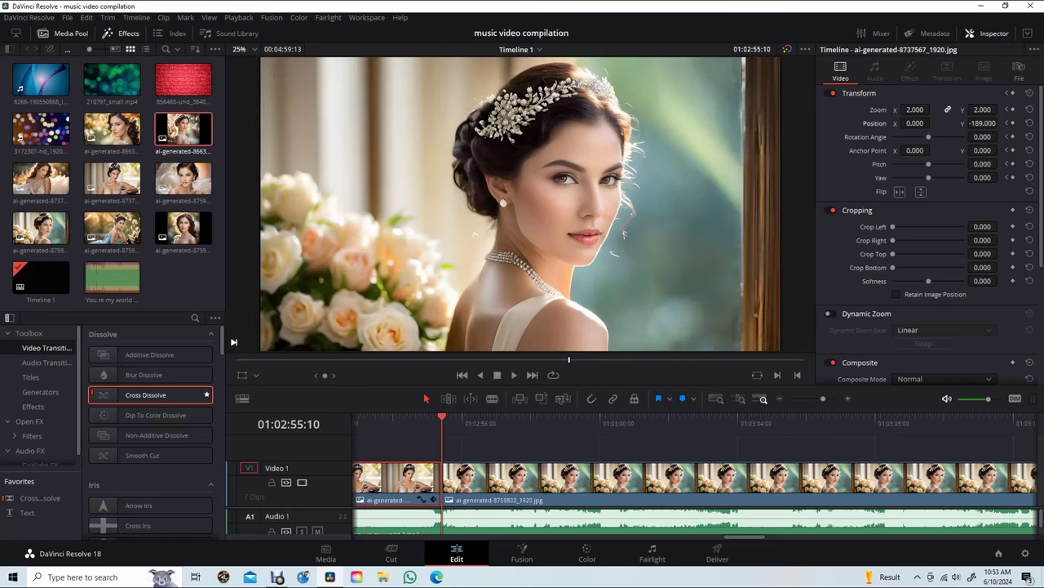
key(Left)
key(Right)
click(1012, 93)
Step: Set the ai-generated-8759803 clip's last-frame Zoom to 1.990 at 01:03:29:04 and save
scroll(695, 481, right, 8)
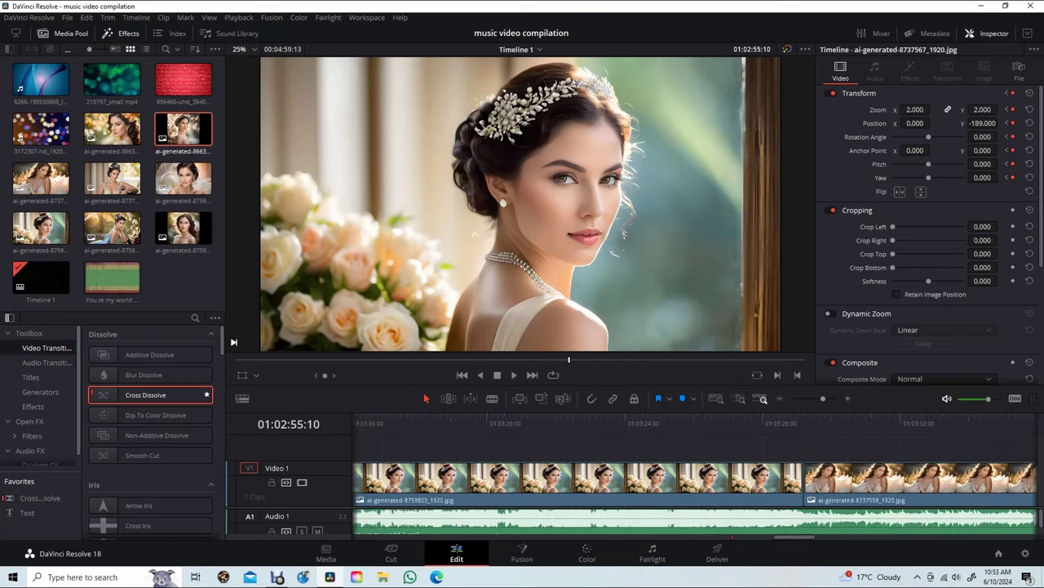
scroll(695, 482, right, 2)
click(724, 420)
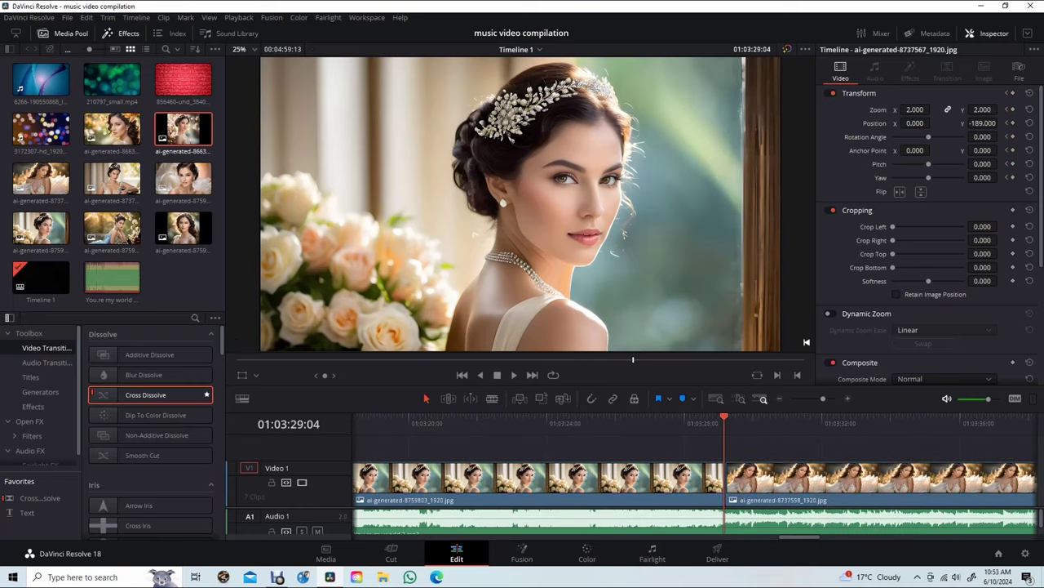
key(Right)
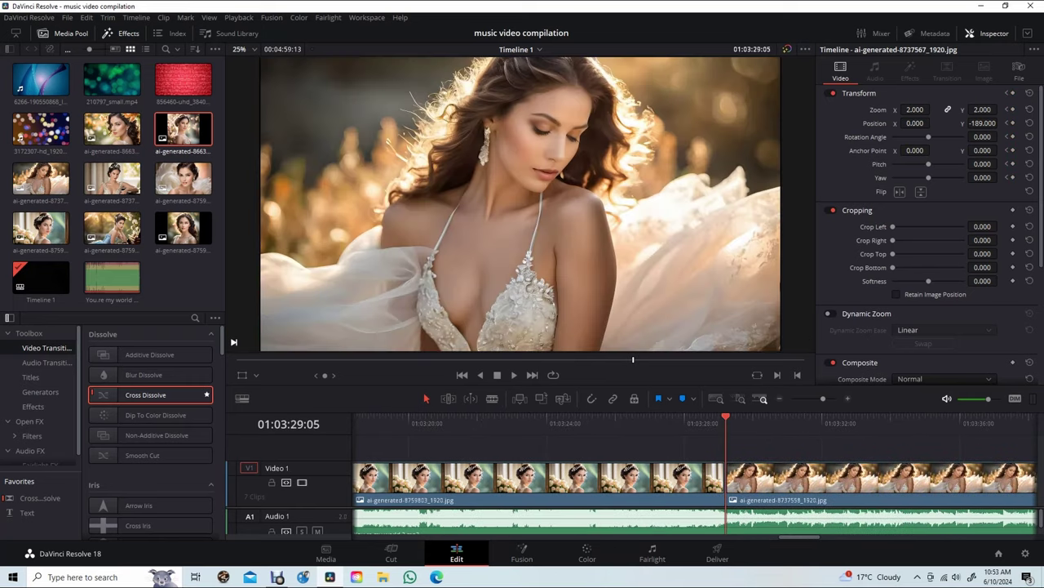
key(Left)
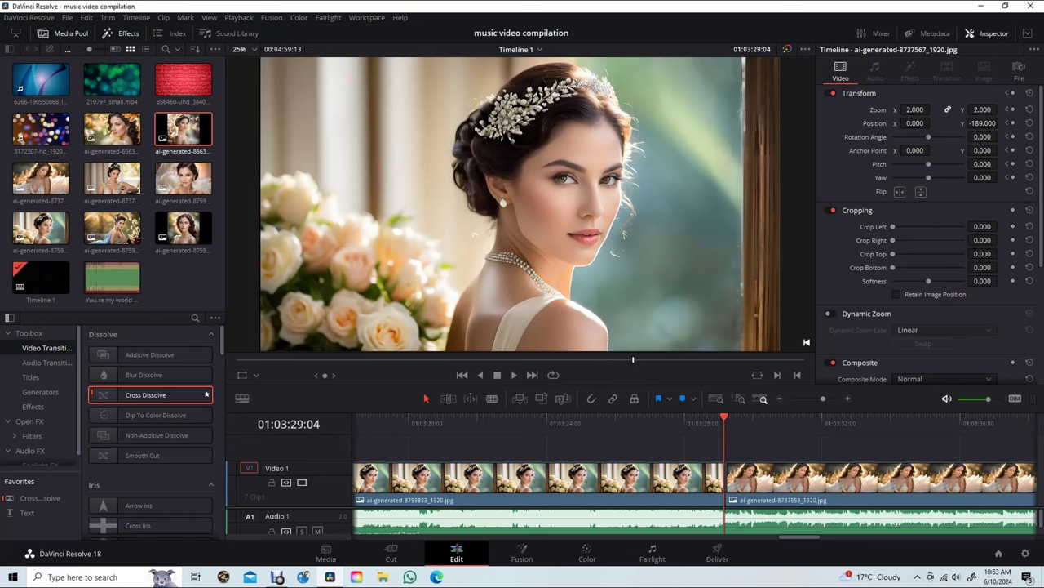
click(538, 478)
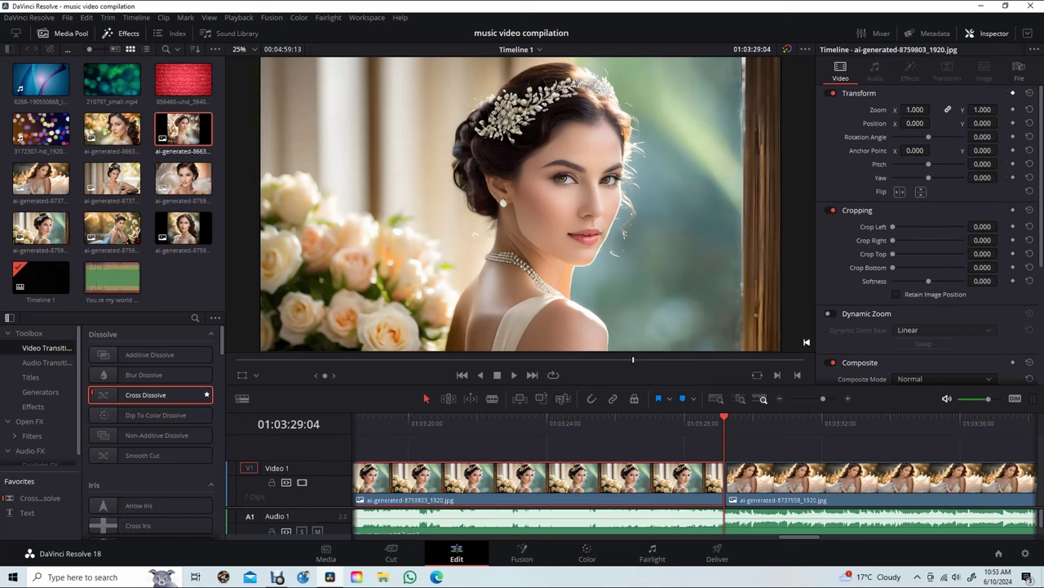
drag(915, 109, 1001, 109)
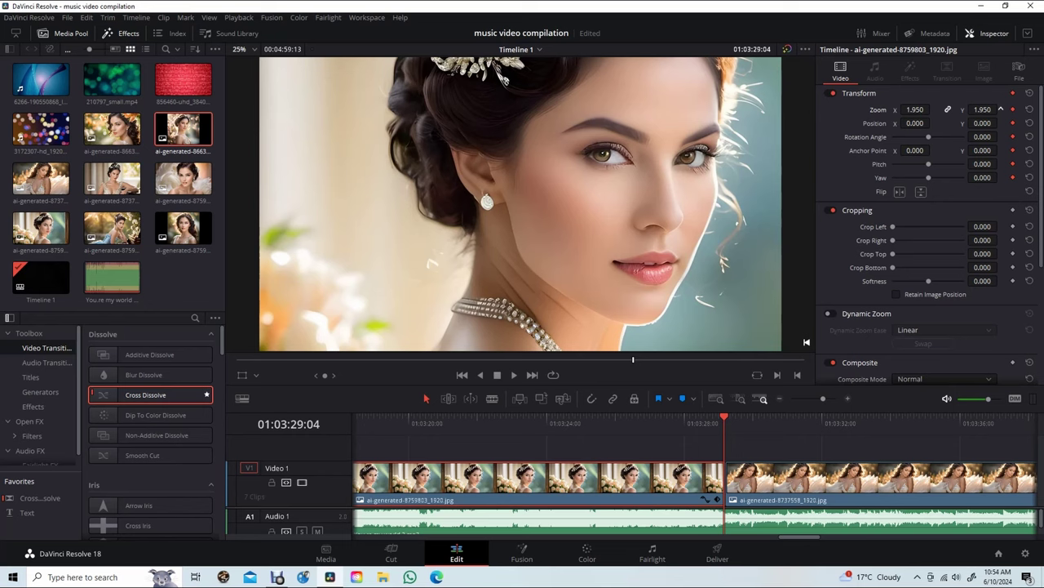
drag(914, 108, 922, 109)
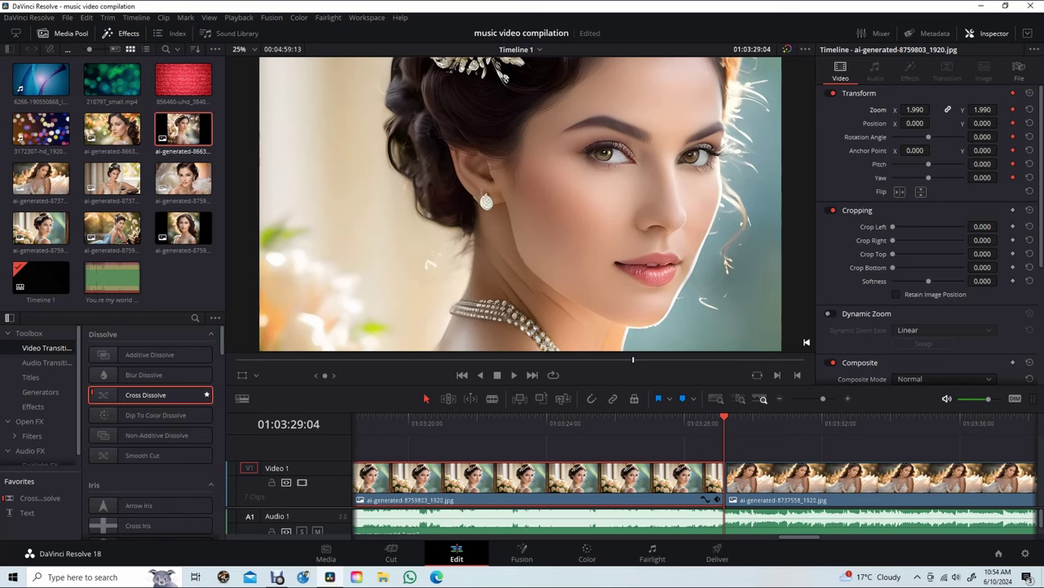
key(ctrl+s)
Step: Step onto the ai-generated-8737558 clip's first frame and select that clip
scroll(693, 481, right, 2)
scroll(693, 482, right, 4)
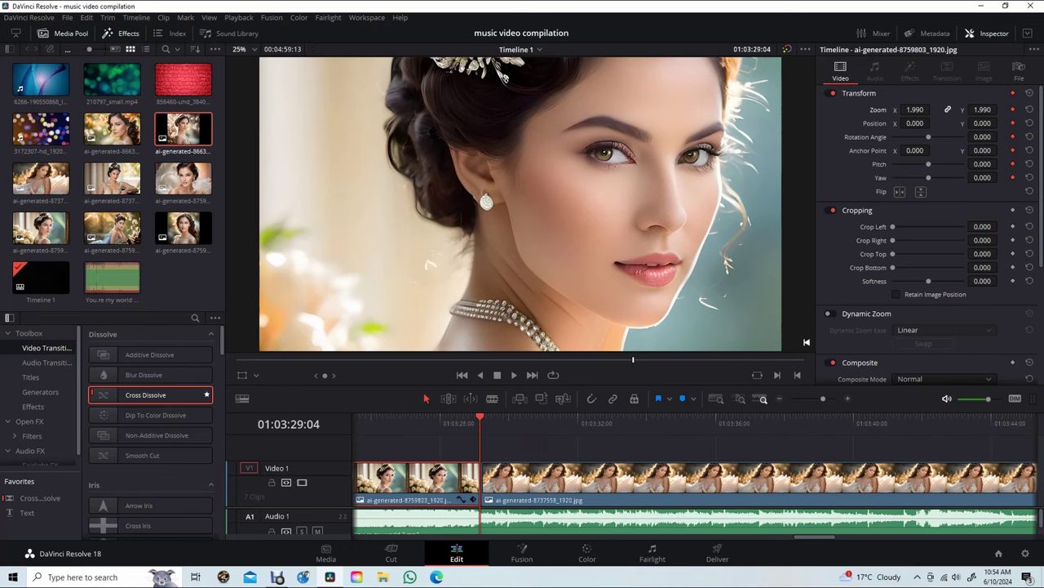
key(Right)
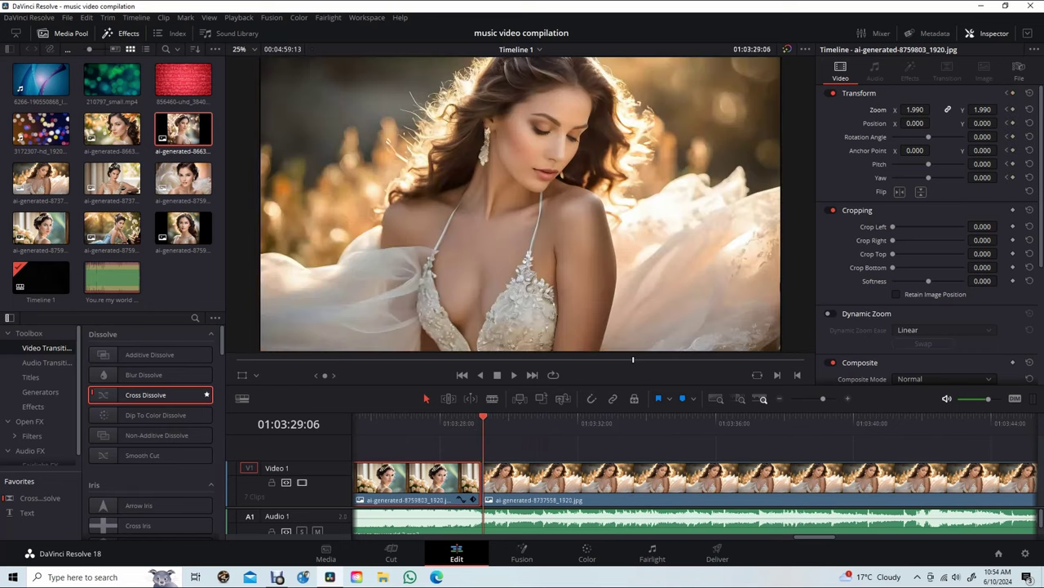
key(Left)
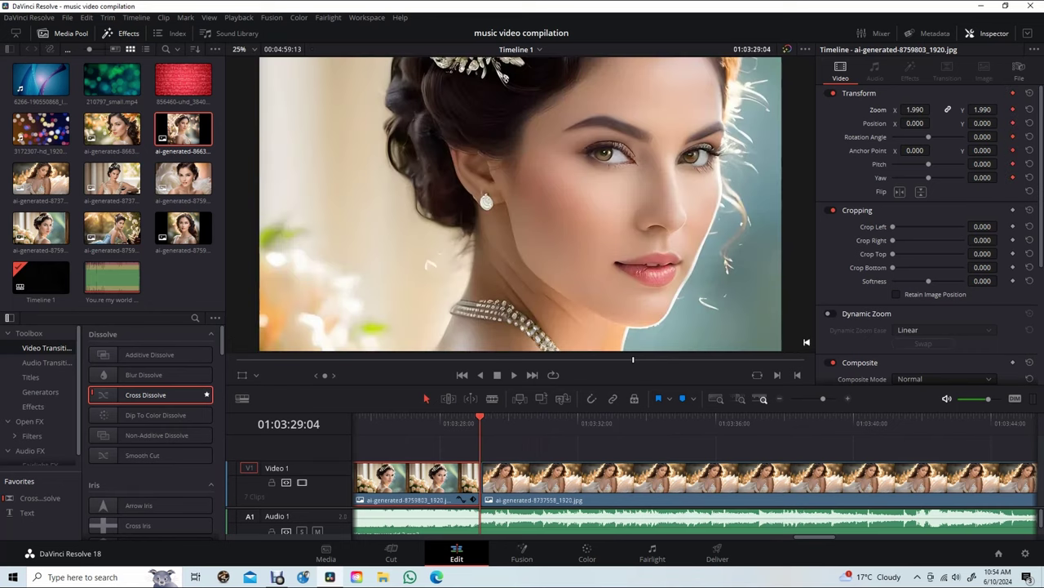
key(Right)
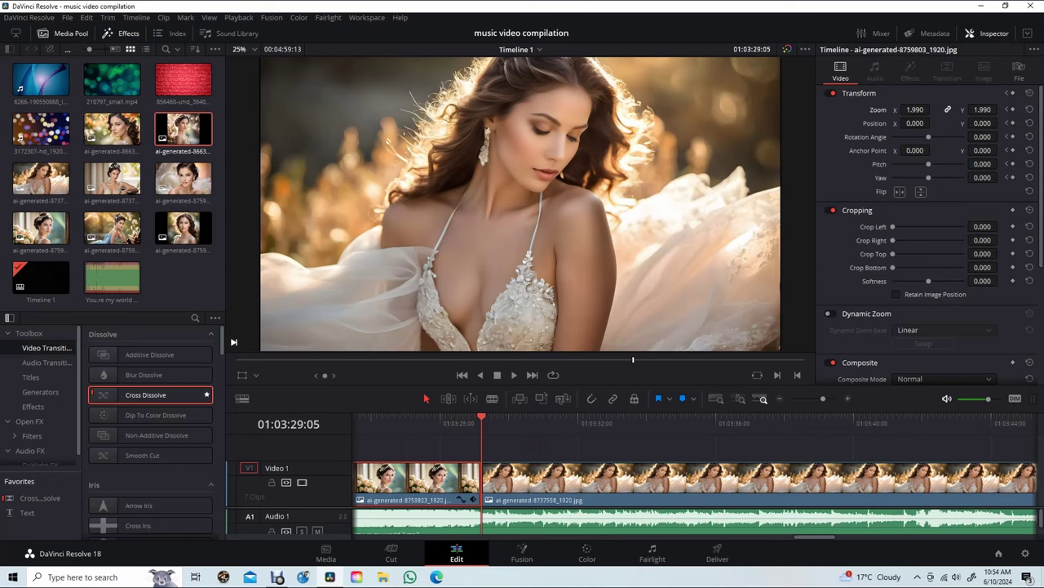
key(Left)
key(Right)
click(759, 477)
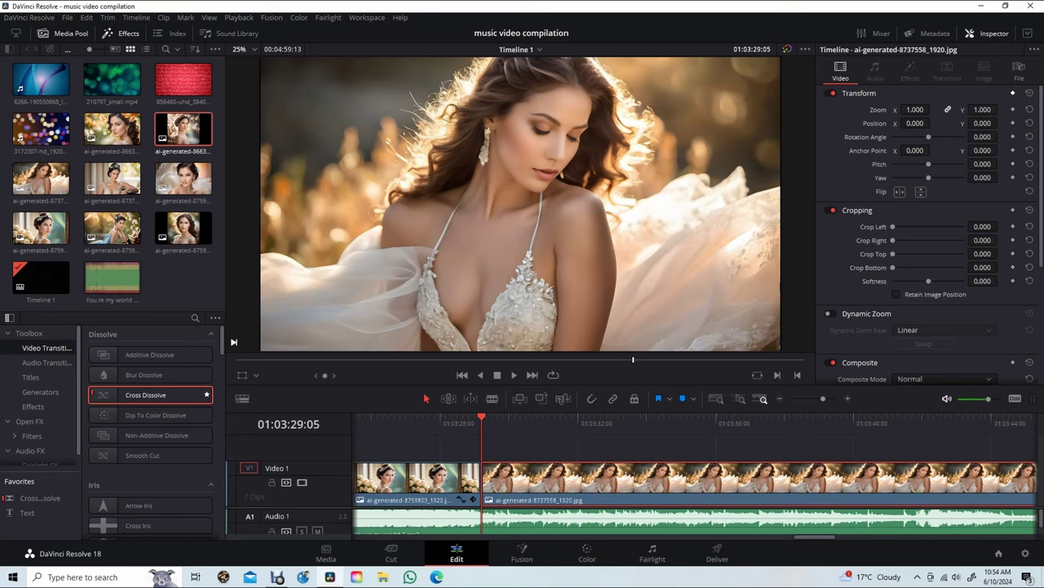
Step: Keyframe the white-dress portrait from its start to an ending Zoom 1.930, Position Y -536
click(1013, 93)
scroll(693, 481, right, 10)
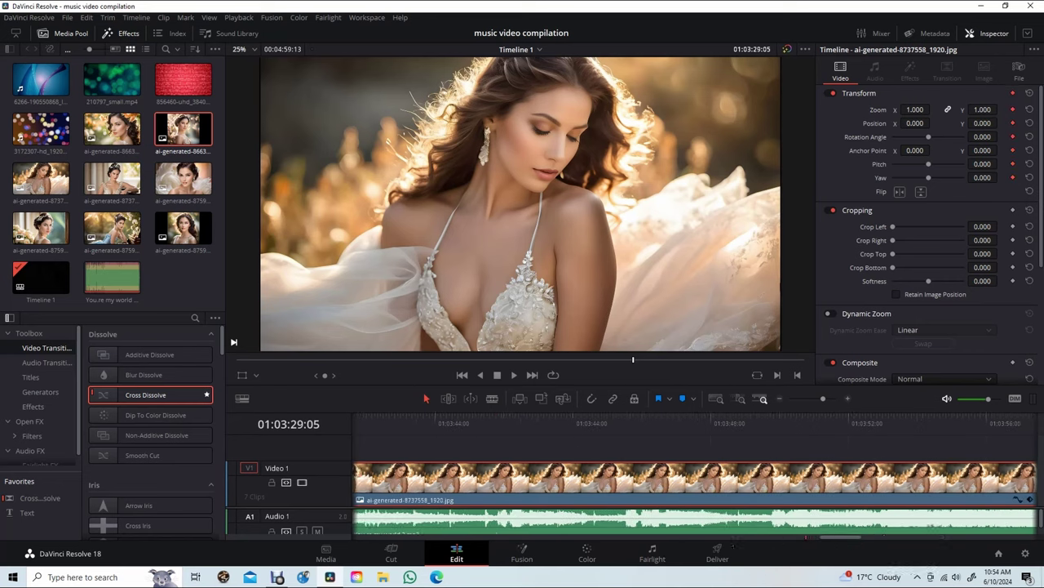
key(Down)
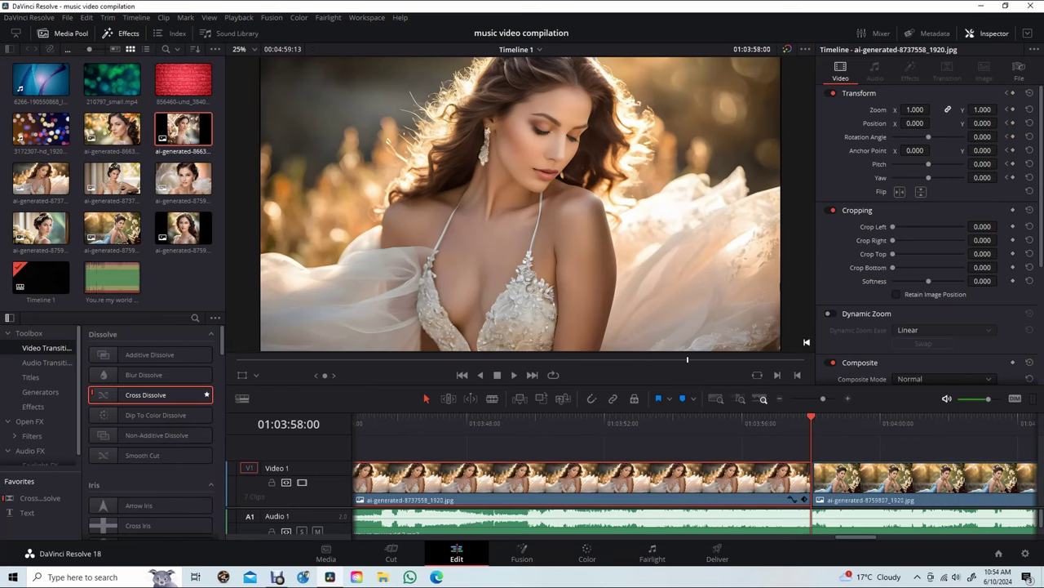
key(Right)
key(Left)
click(1012, 92)
mouse_move(979, 109)
mouse_down()
mouse_move(1001, 108)
mouse_move(1001, 123)
mouse_up()
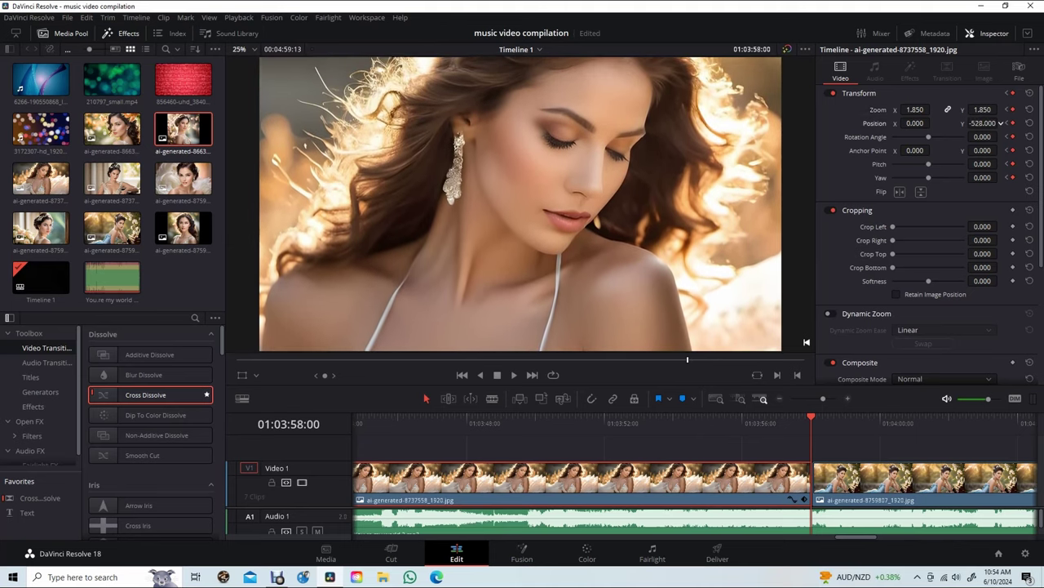
drag(1000, 110, 1001, 108)
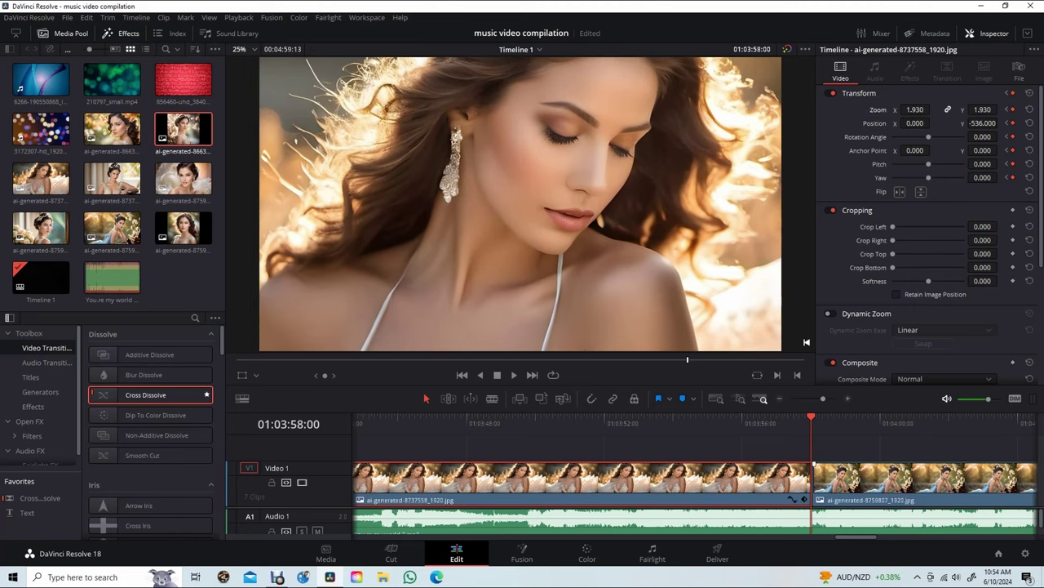
scroll(694, 481, right, 5)
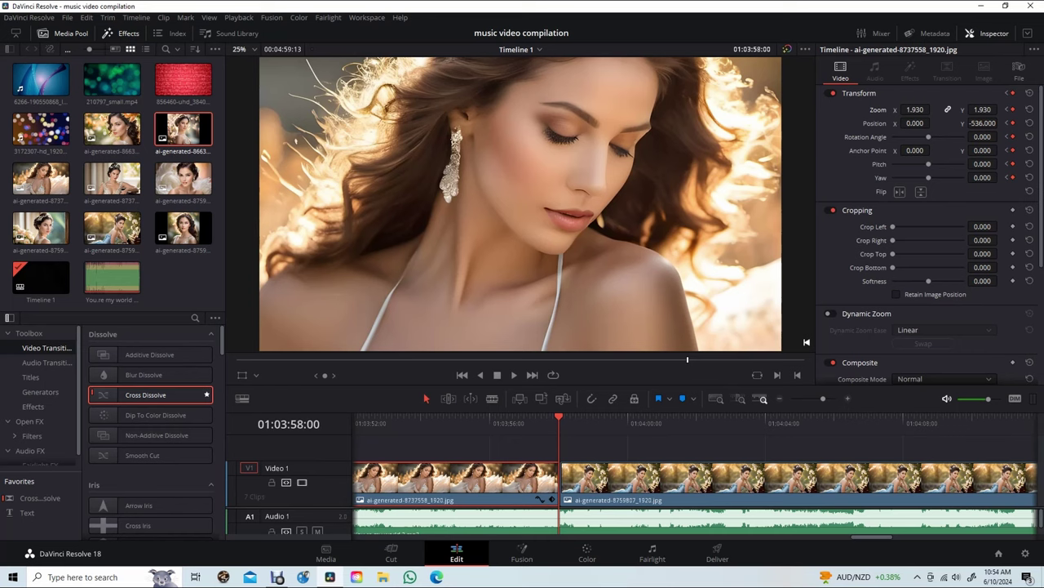
key(Right)
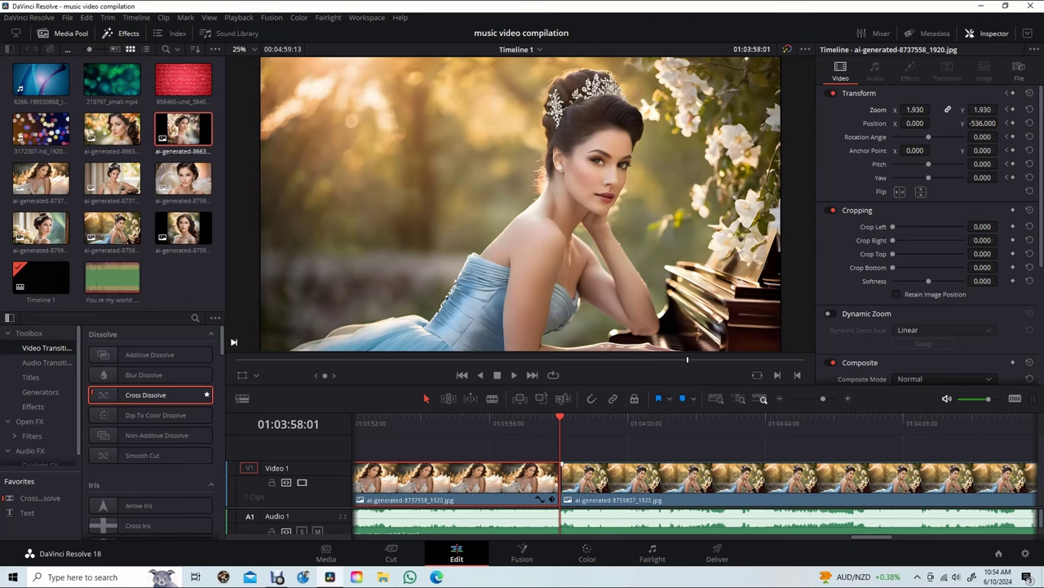
Step: Select the blue-dress piano clip and add a starting Transform keyframe at Zoom 1.000
click(799, 481)
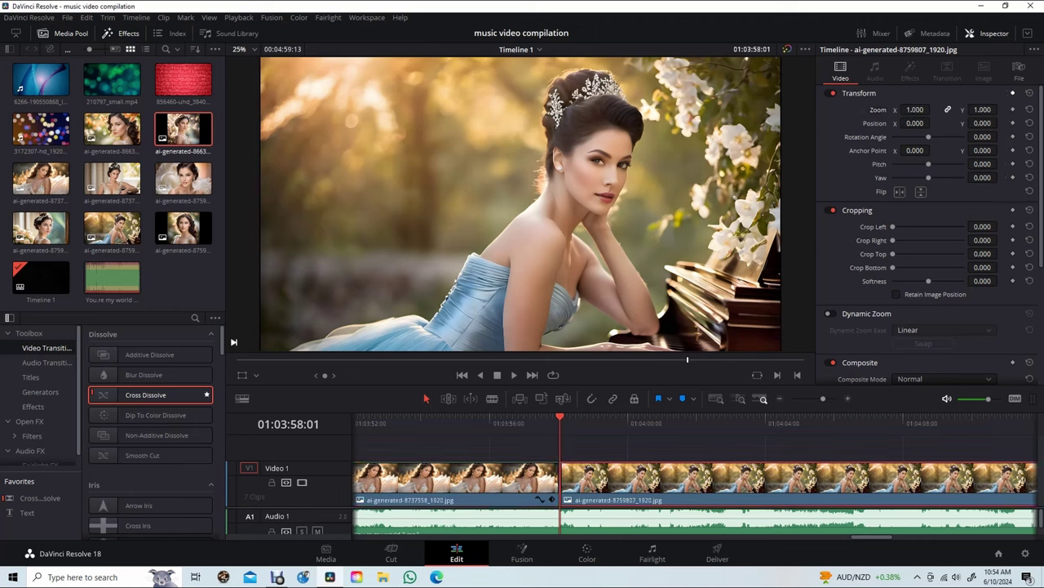
click(1013, 92)
scroll(694, 482, right, 3)
scroll(694, 482, right, 3)
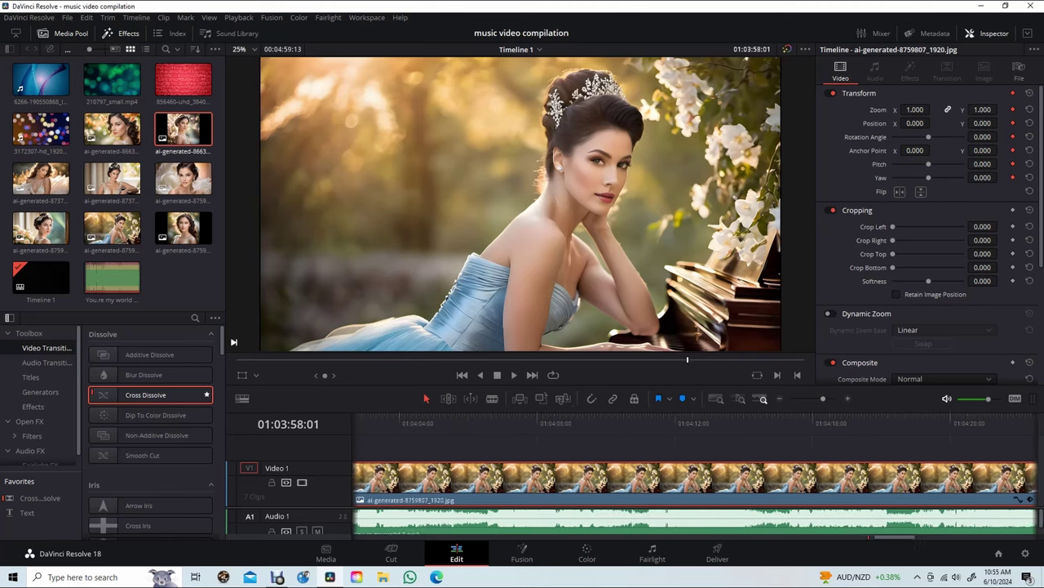
scroll(693, 482, right, 3)
scroll(693, 482, right, 3)
scroll(694, 482, right, 2)
scroll(694, 481, right, 2)
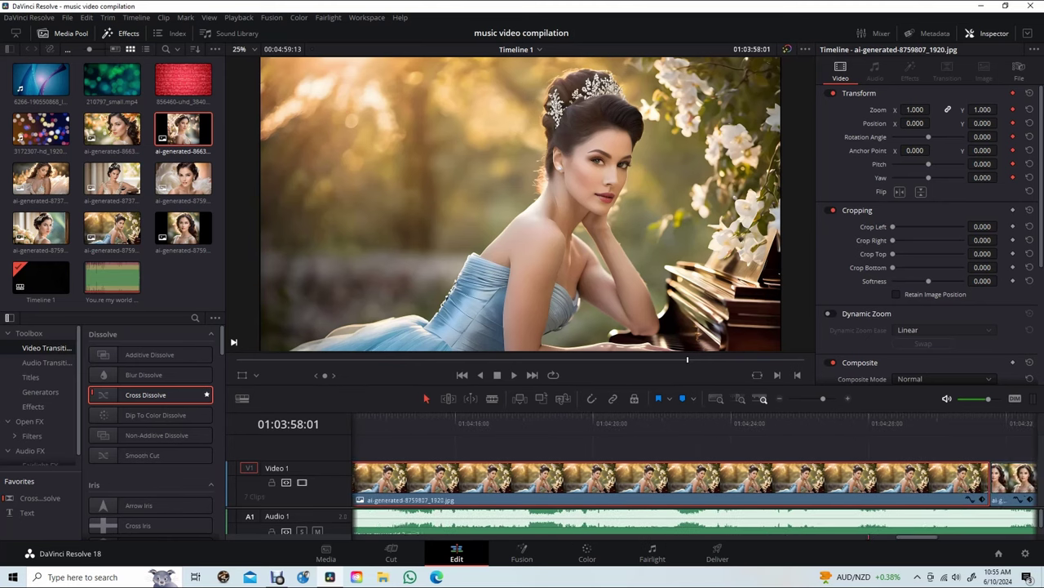
scroll(694, 482, right, 1)
Step: On the piano clip's last frame, set Zoom 2.070 and Position X -231, Y -187
key(Down)
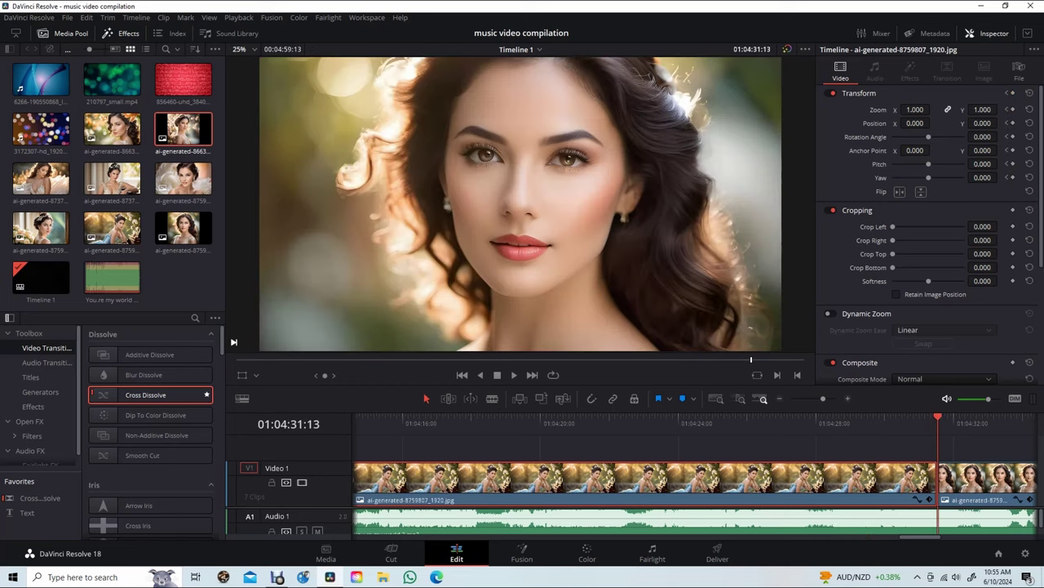
key(Left)
key(Right)
key(Left)
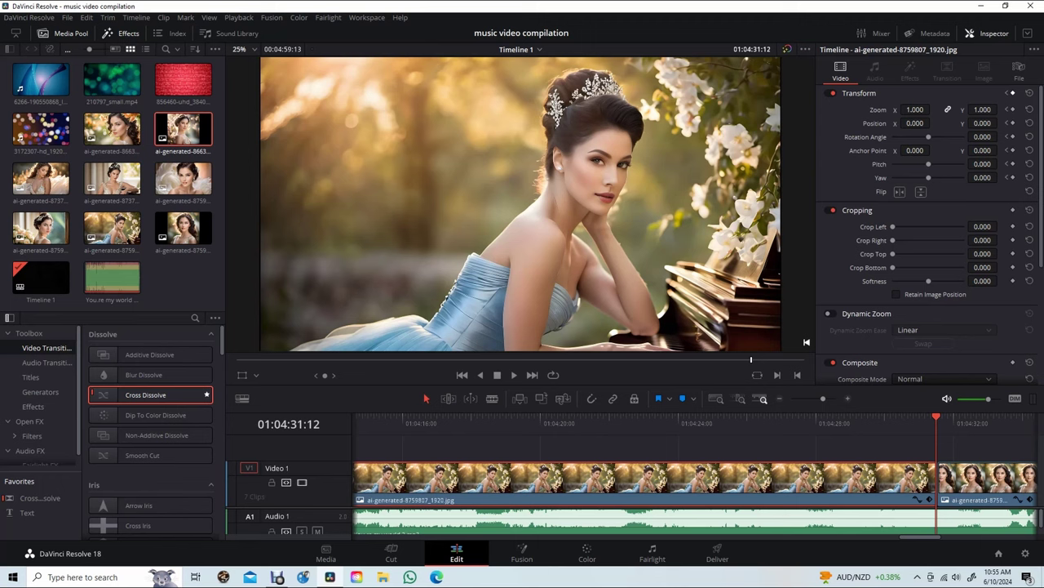
drag(983, 109, 1005, 109)
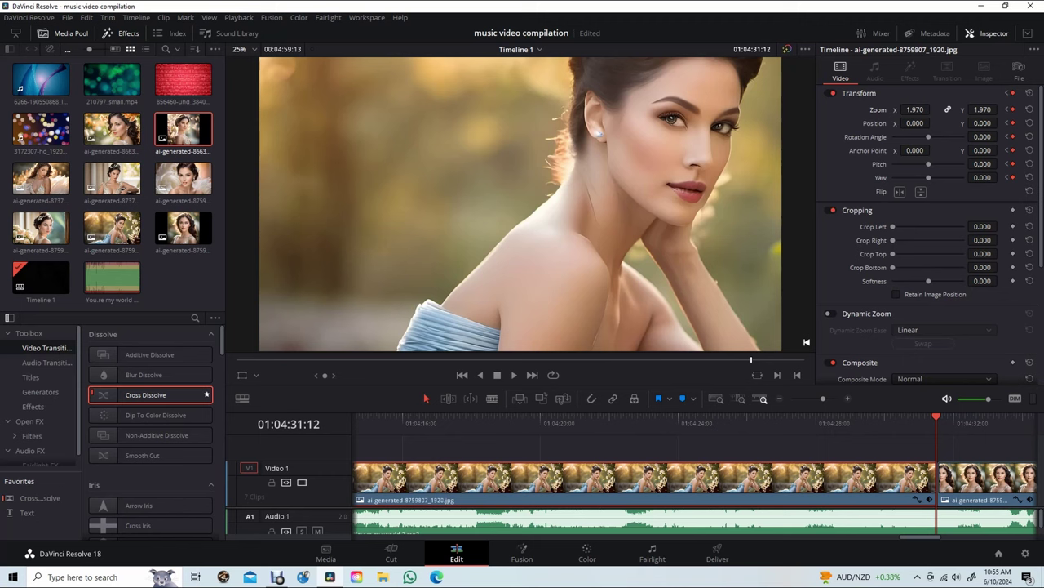
drag(915, 122, 865, 122)
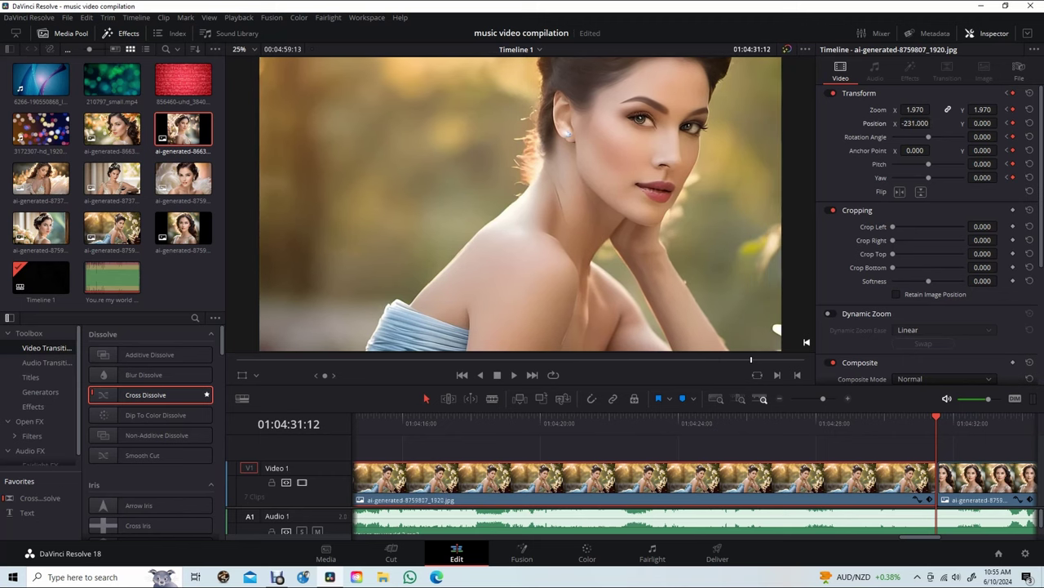
drag(983, 122, 1002, 122)
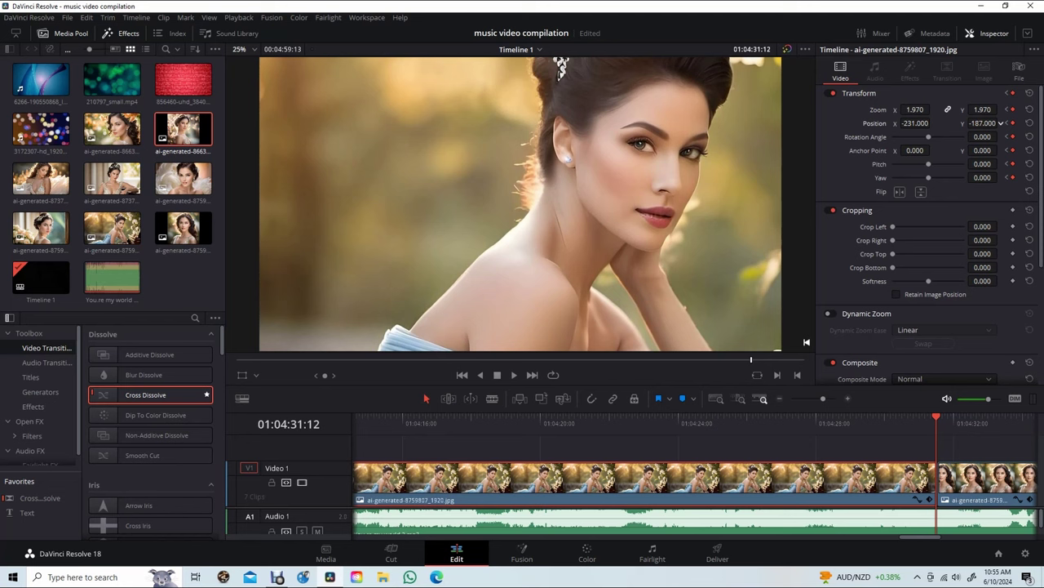
drag(915, 109, 923, 110)
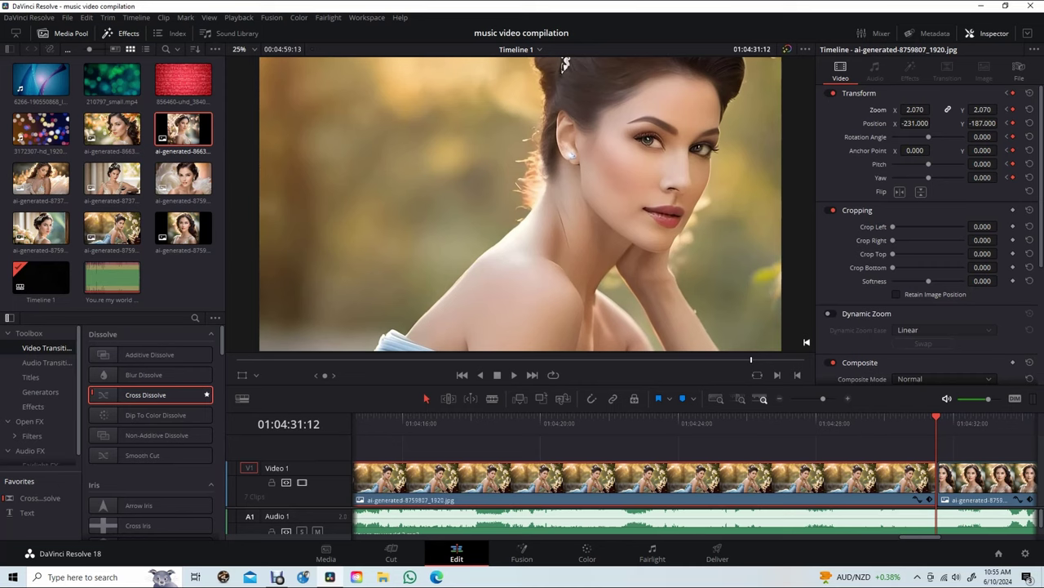
scroll(695, 473, right, 10)
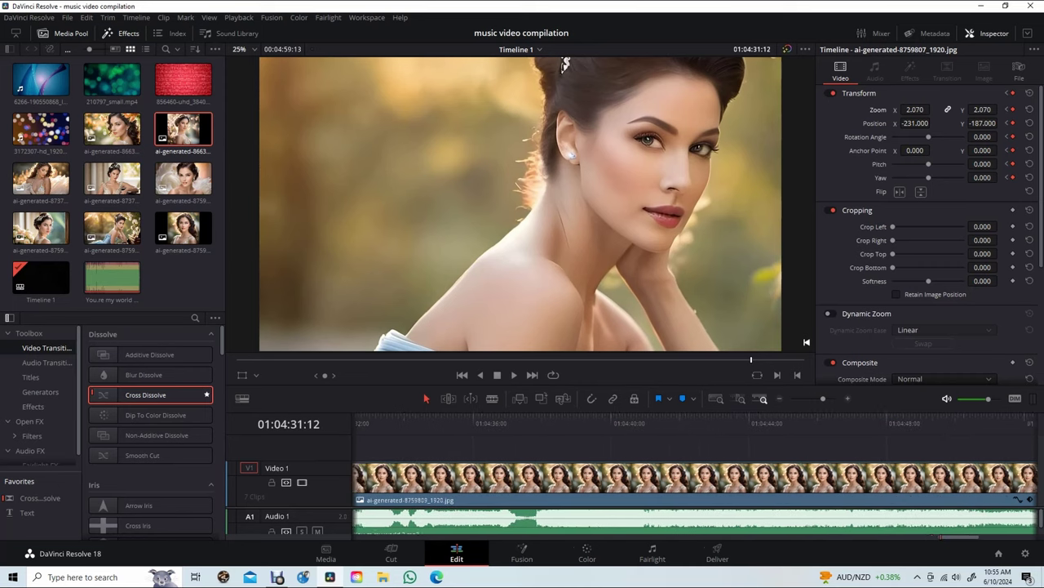
scroll(695, 474, left, 4)
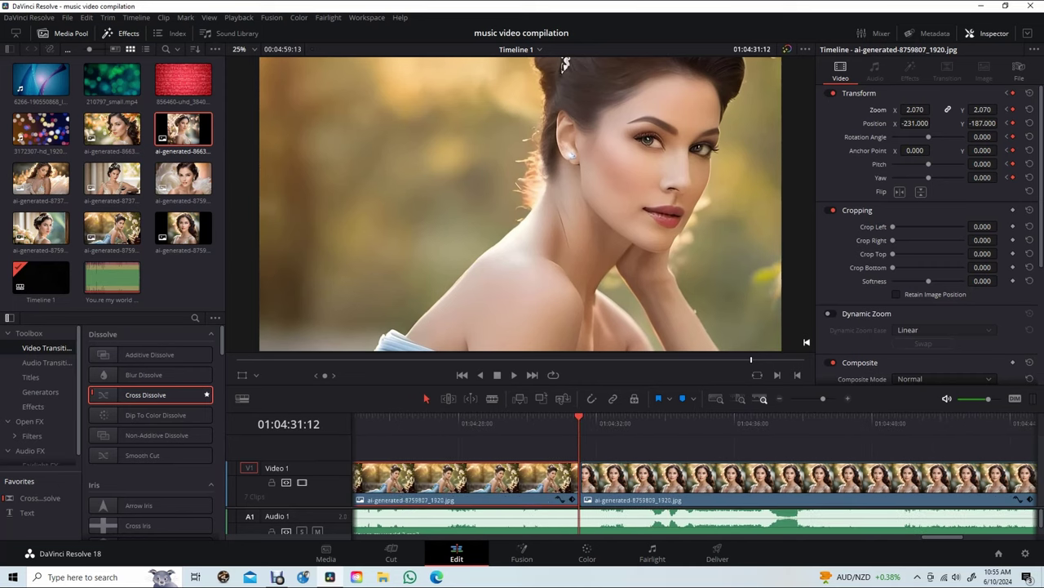
key(Right)
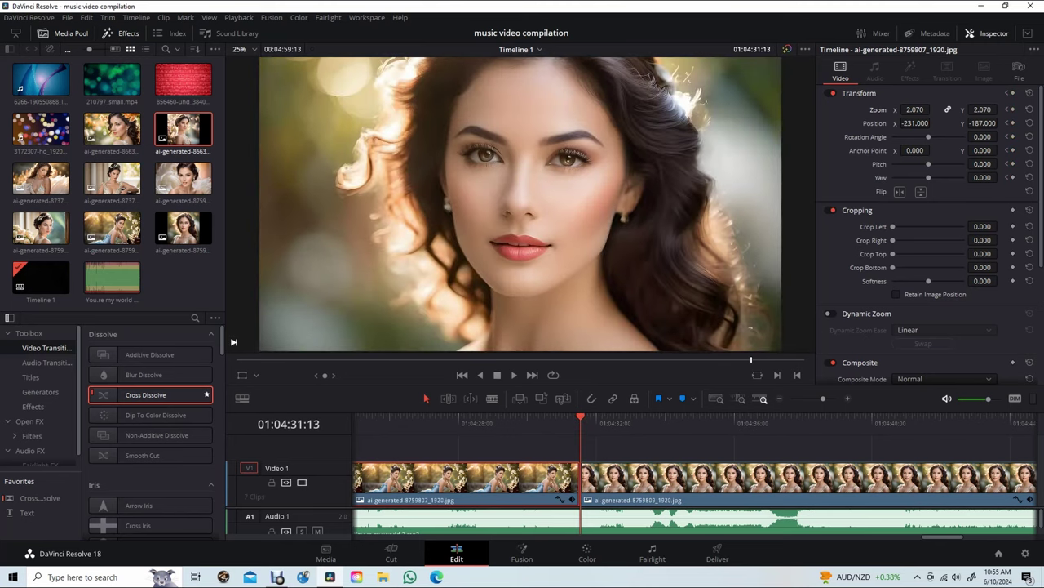
Step: Select the curly-haired close-up and keyframe its last frame at Zoom 2.620, Position Y -320
click(734, 477)
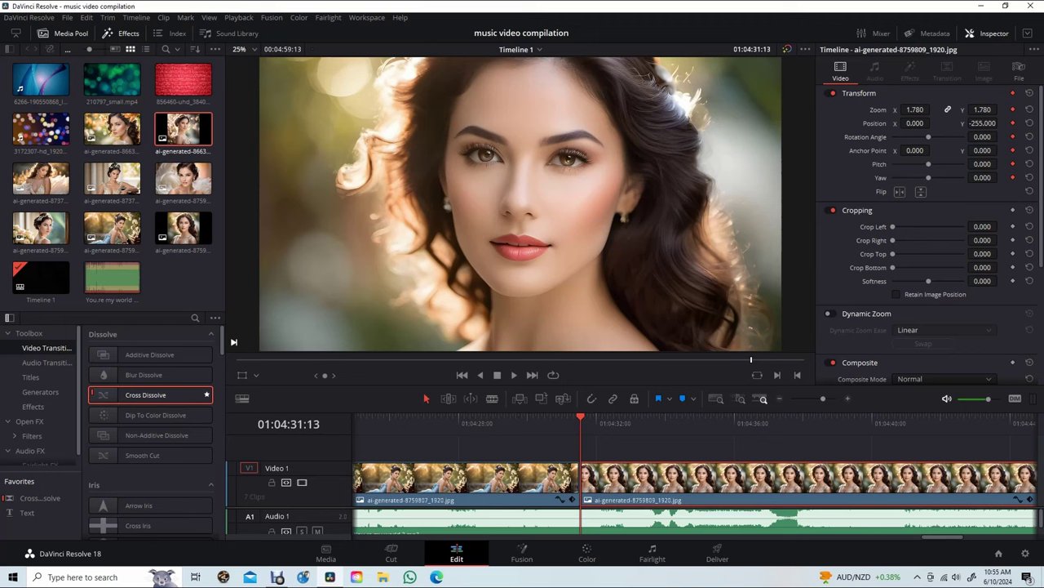
scroll(696, 476, right, 10)
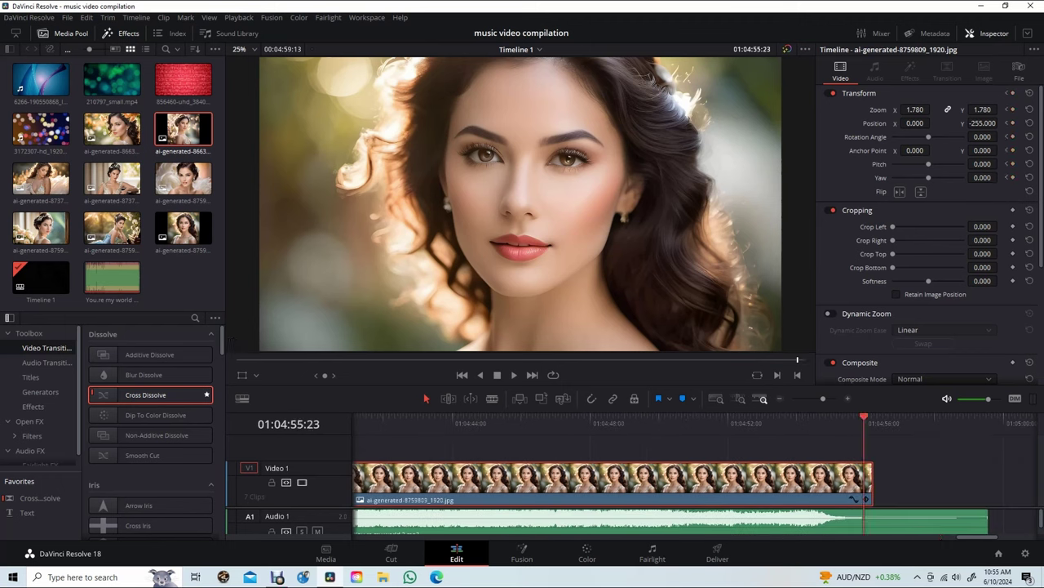
key(Right)
key(Right)
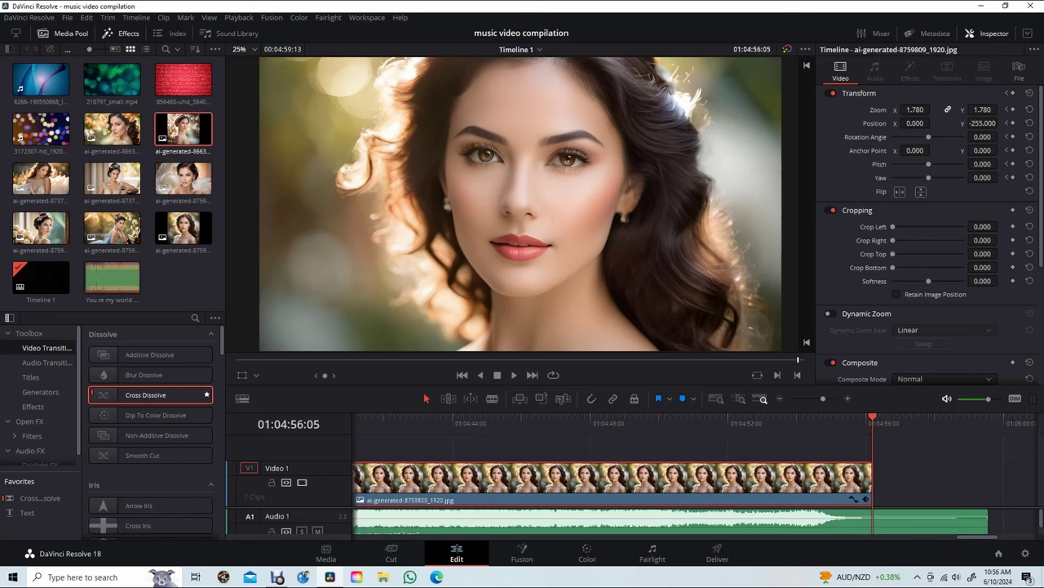
mouse_move(983, 109)
mouse_down()
mouse_move(1001, 109)
mouse_move(1001, 122)
mouse_up()
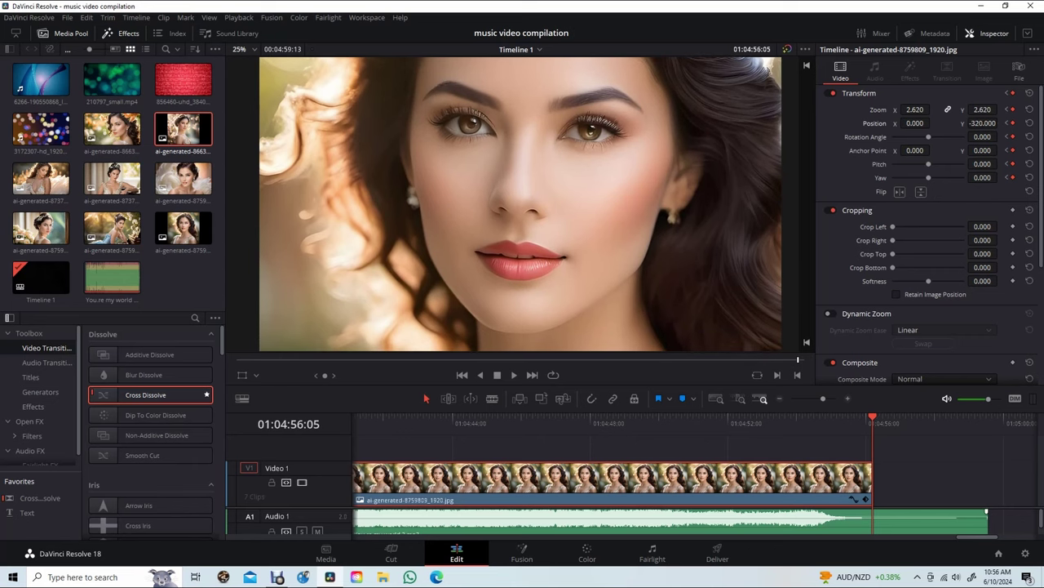
scroll(986, 512, left, 15)
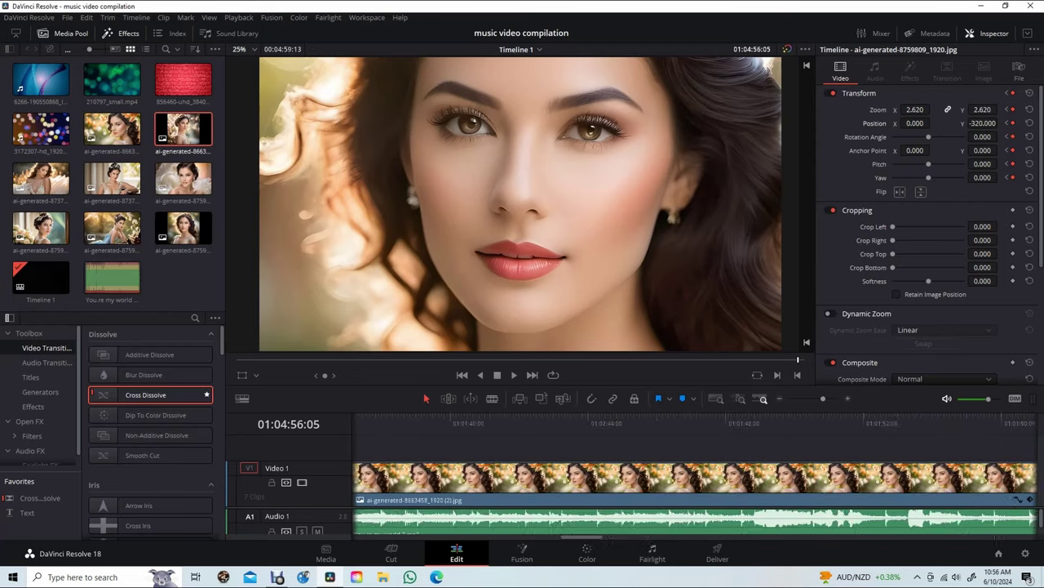
Step: Place the playhead near 01:01:31 and play back the keyframed zoom animations
scroll(693, 489, right, 5)
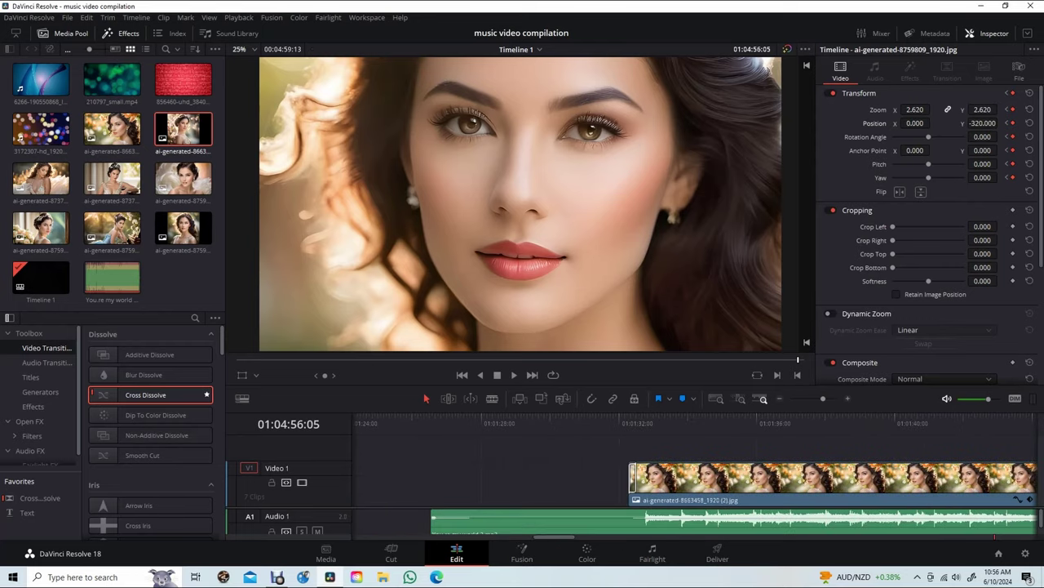
click(604, 423)
key(space)
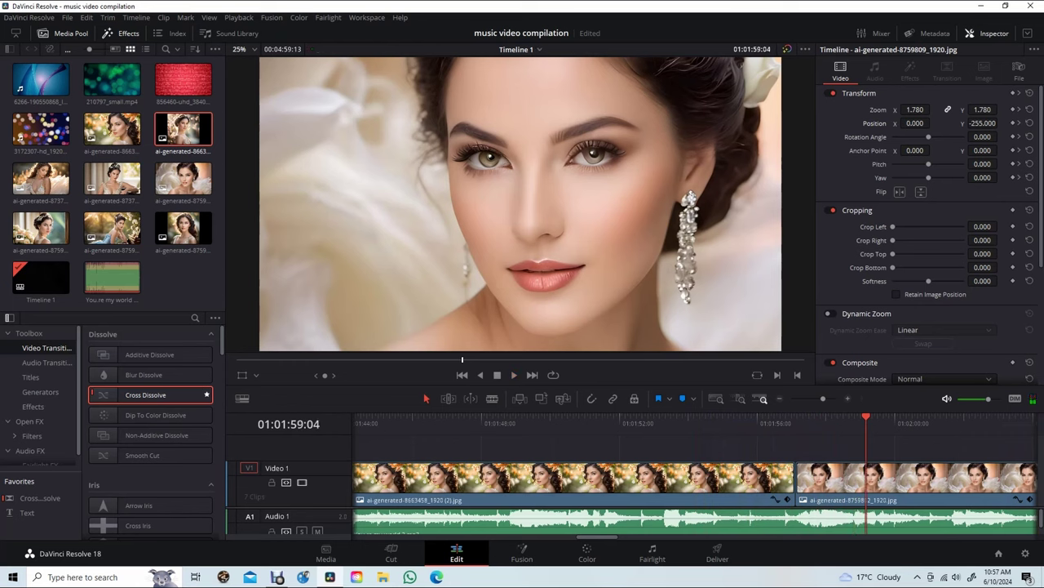
Step: Change the white-petals portrait's opening Zoom keyframe at 01:01:57:03 from 1.720 to 1.000
scroll(693, 473, right, 3)
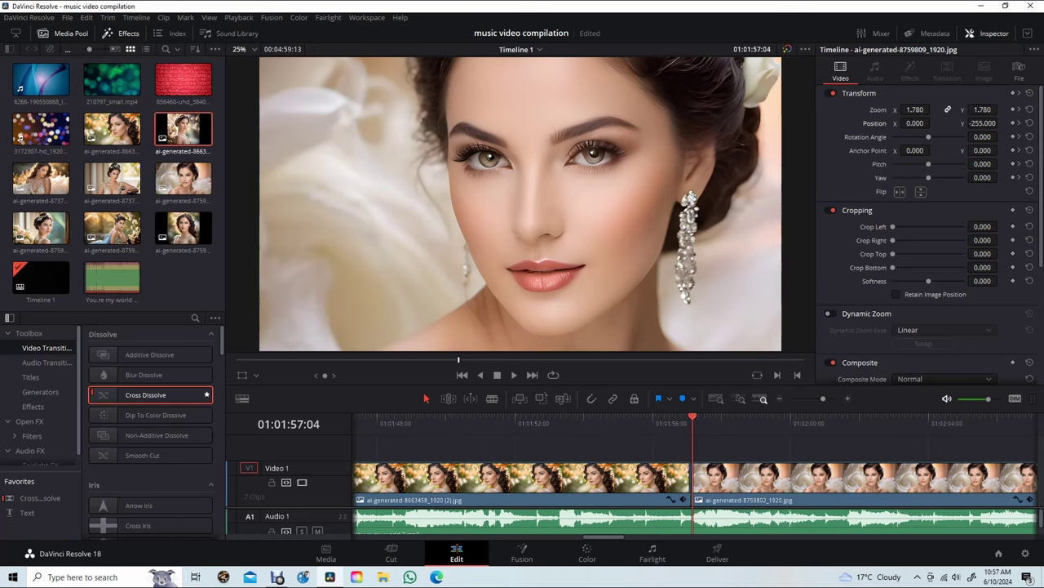
key(Left)
key(Left)
key(Right)
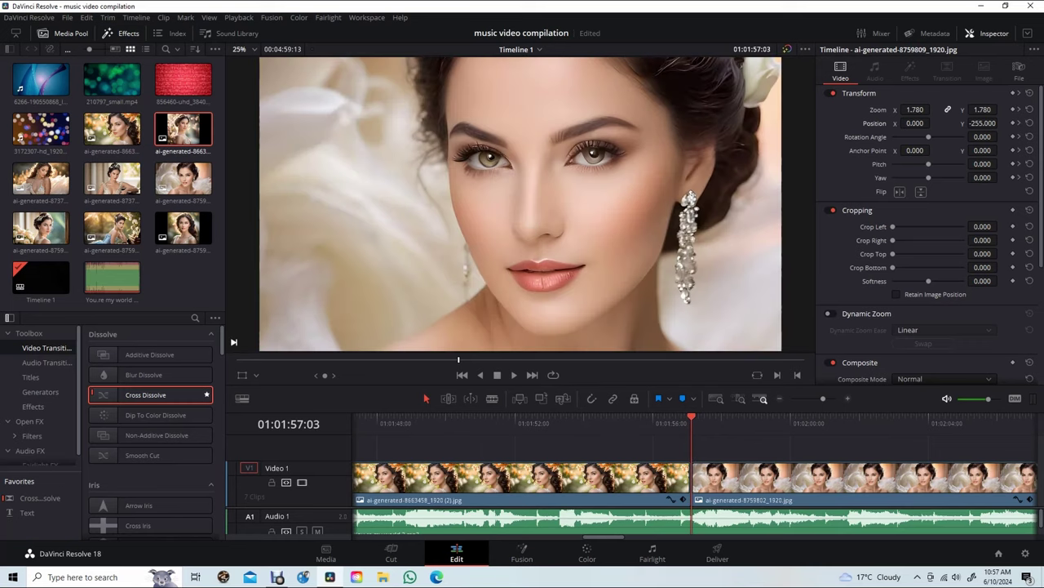
click(864, 477)
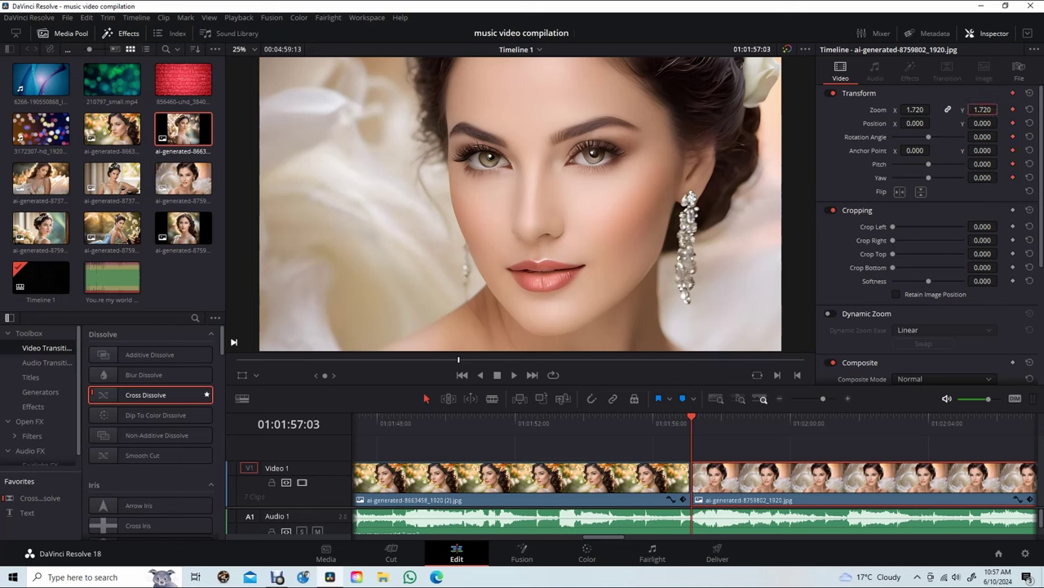
key(Return)
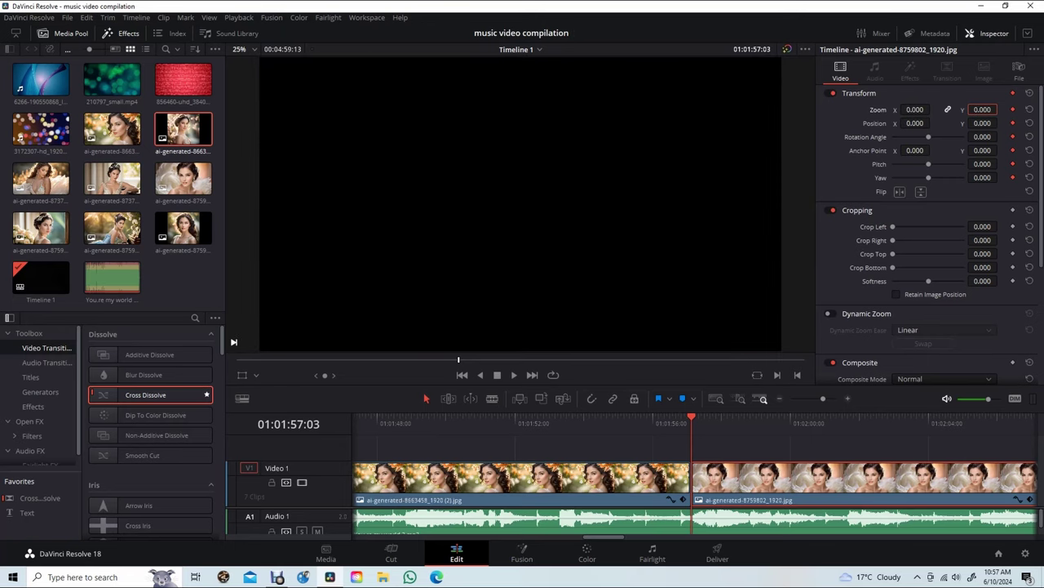
key(ctrl+z)
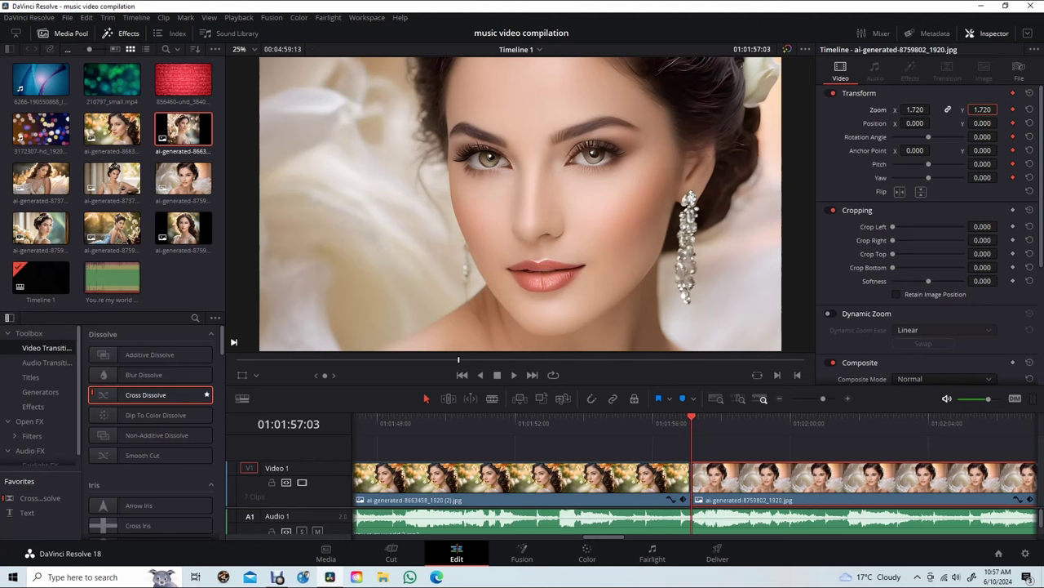
drag(983, 109, 939, 109)
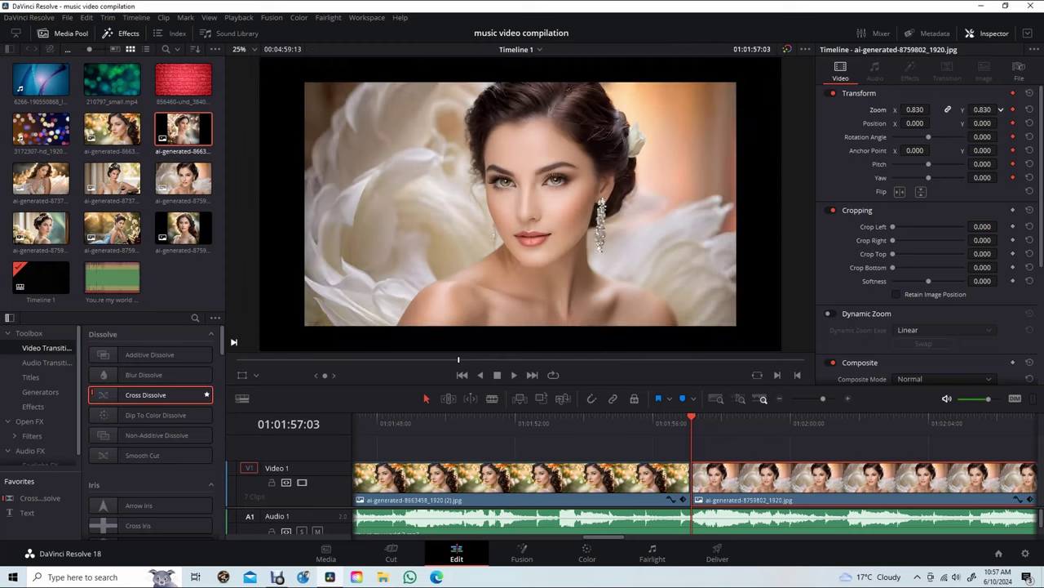
drag(1002, 109, 1002, 109)
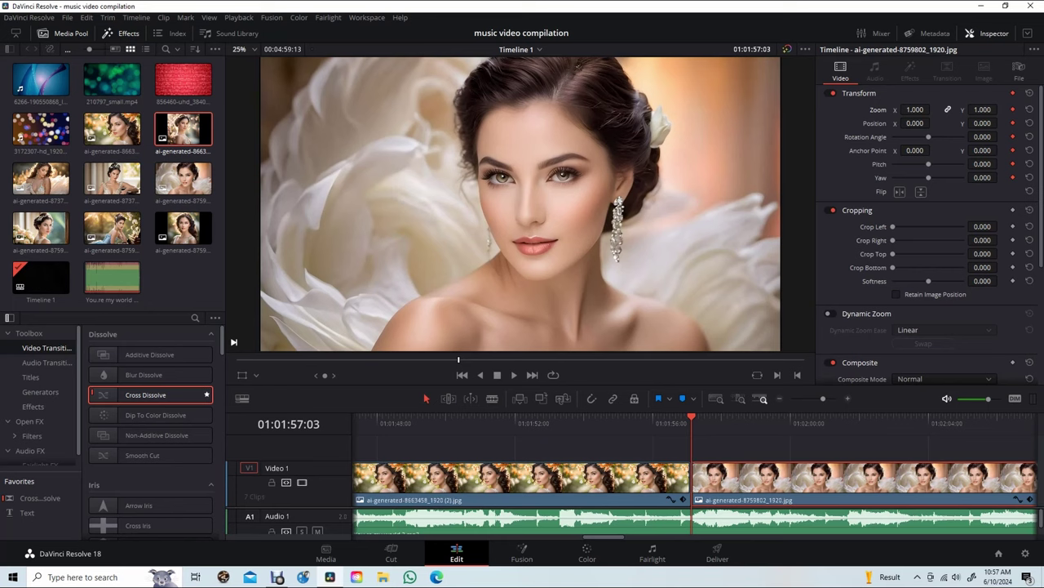
scroll(695, 473, right, 10)
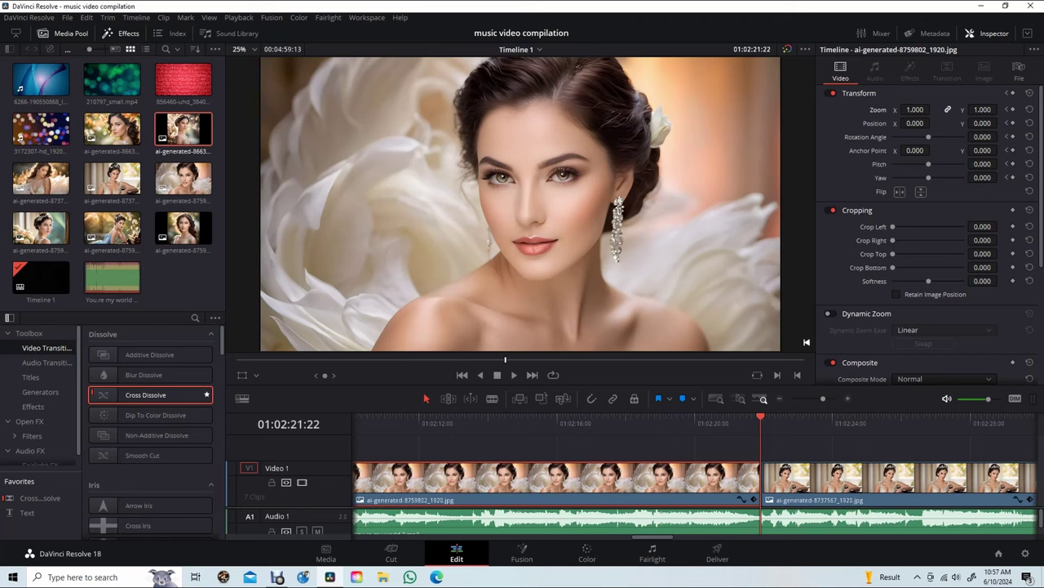
Step: At the white-petals clip's last frame, set Zoom to 2.010 and Position Y to 136
key(Right)
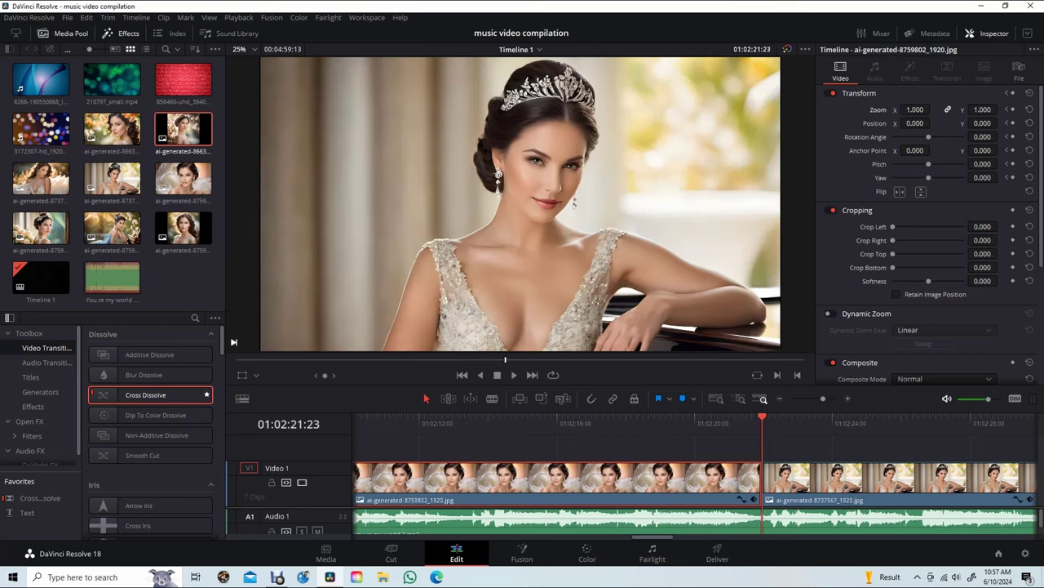
key(Left)
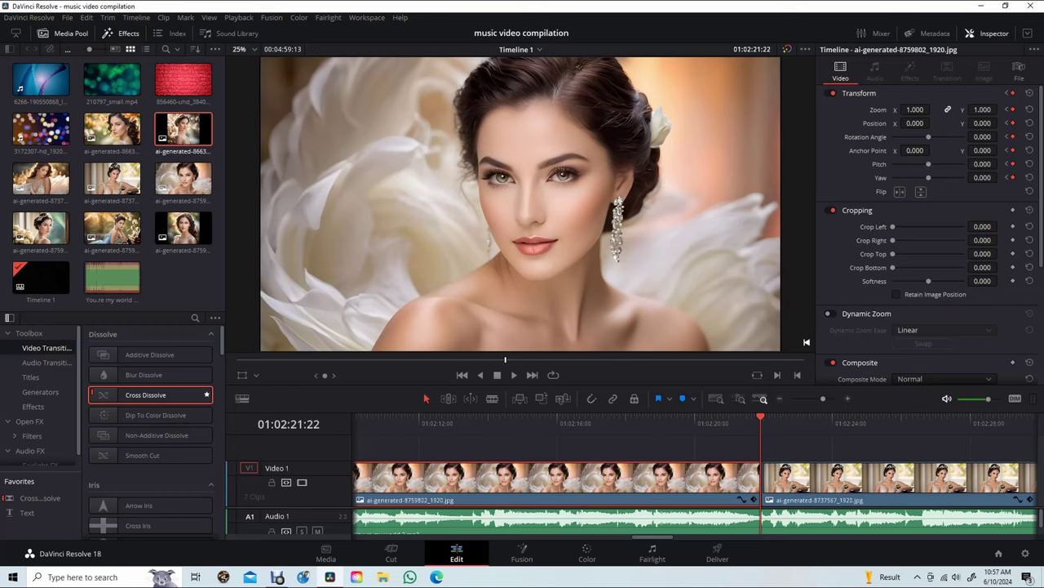
drag(980, 109, 1001, 108)
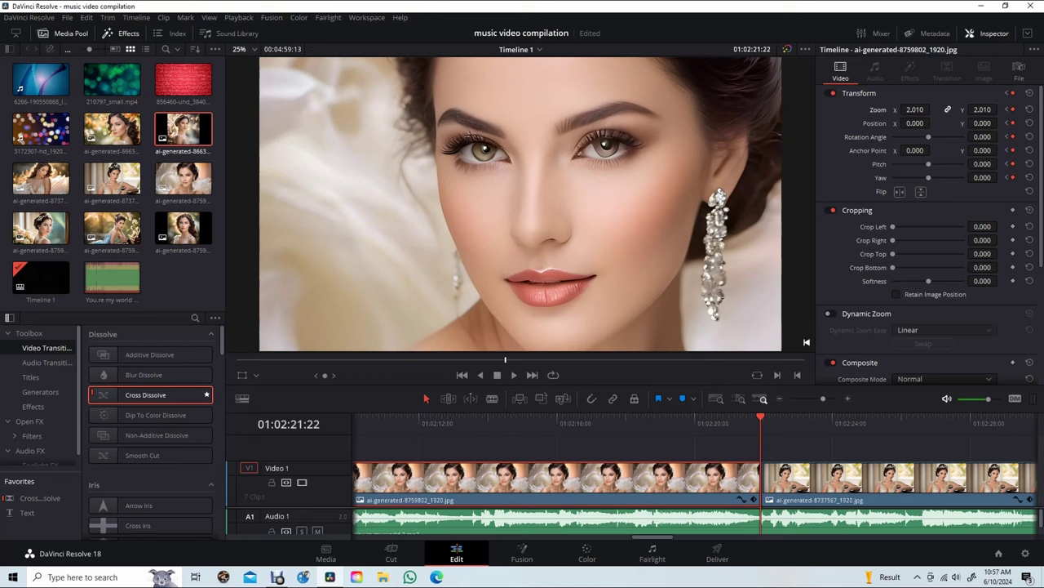
drag(979, 123, 1002, 122)
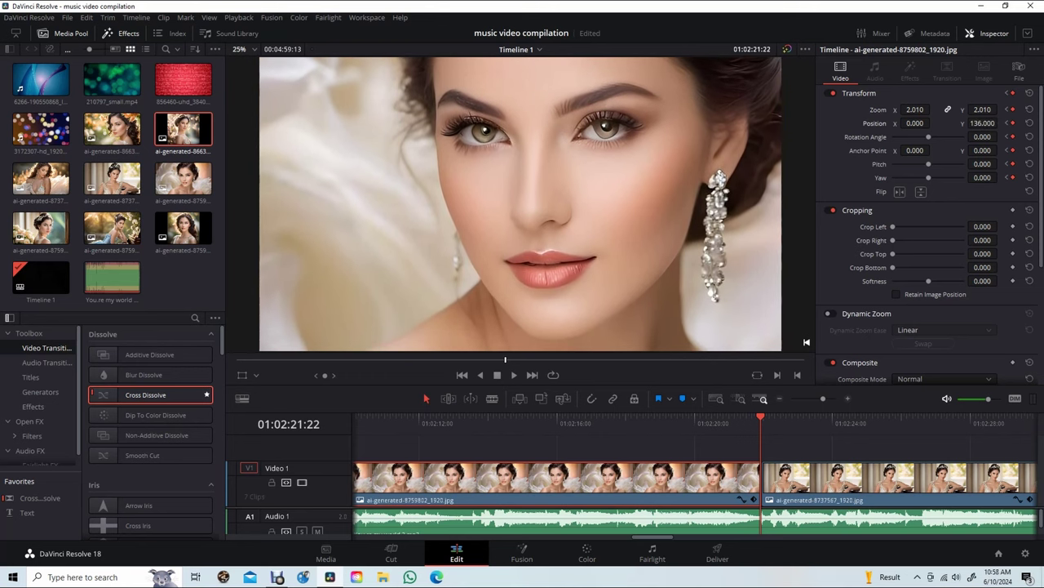
Step: Play back from before the clip to preview the new zoom-in
drag(653, 536, 612, 536)
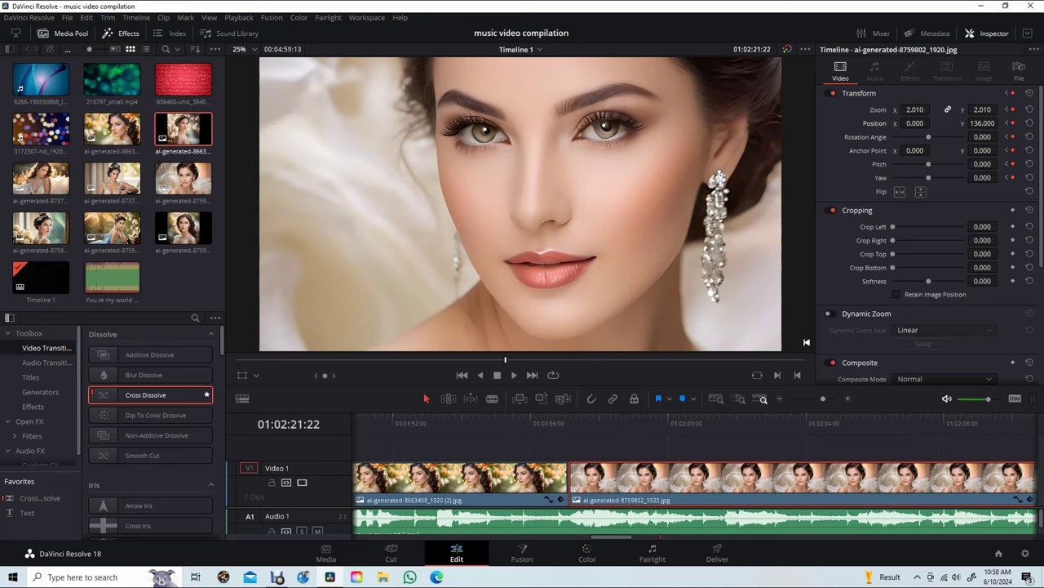
click(550, 420)
key(space)
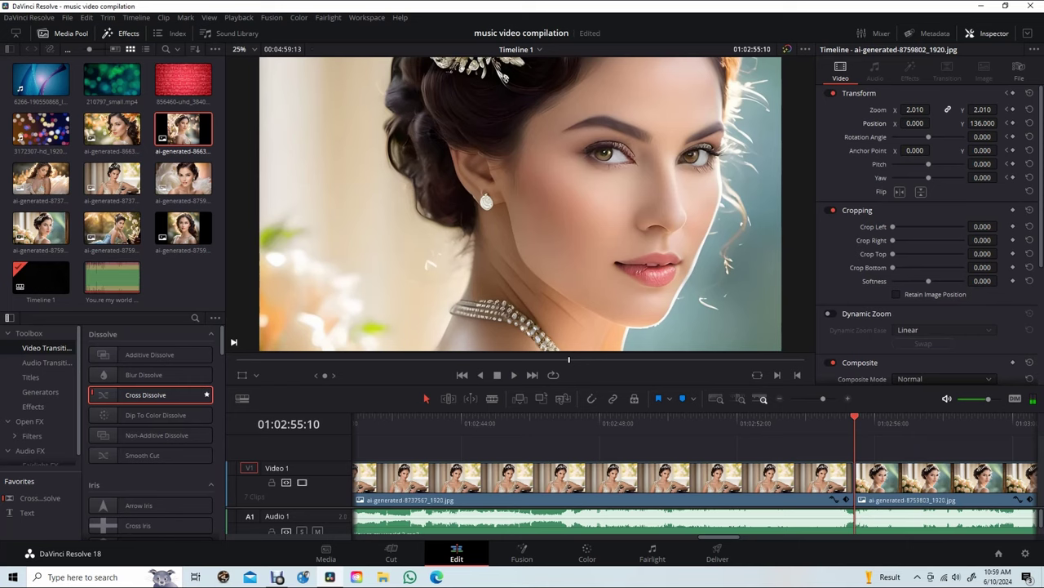
Step: Set the white-rose clip's first frame to full-frame Zoom 1.000
key(Left)
key(Right)
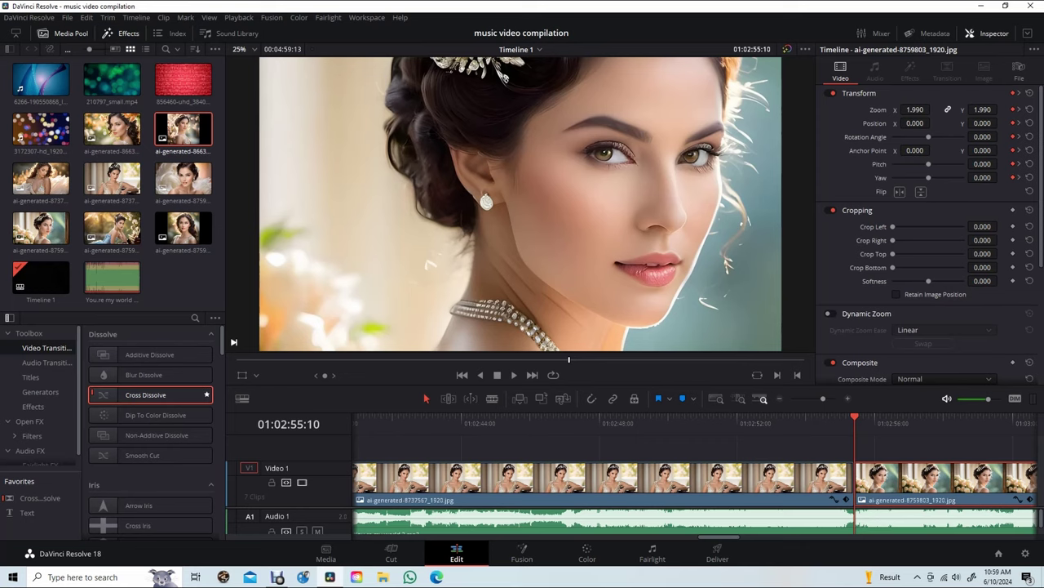
scroll(693, 481, right, 5)
scroll(694, 481, right, 5)
scroll(694, 482, right, 5)
scroll(694, 481, right, 5)
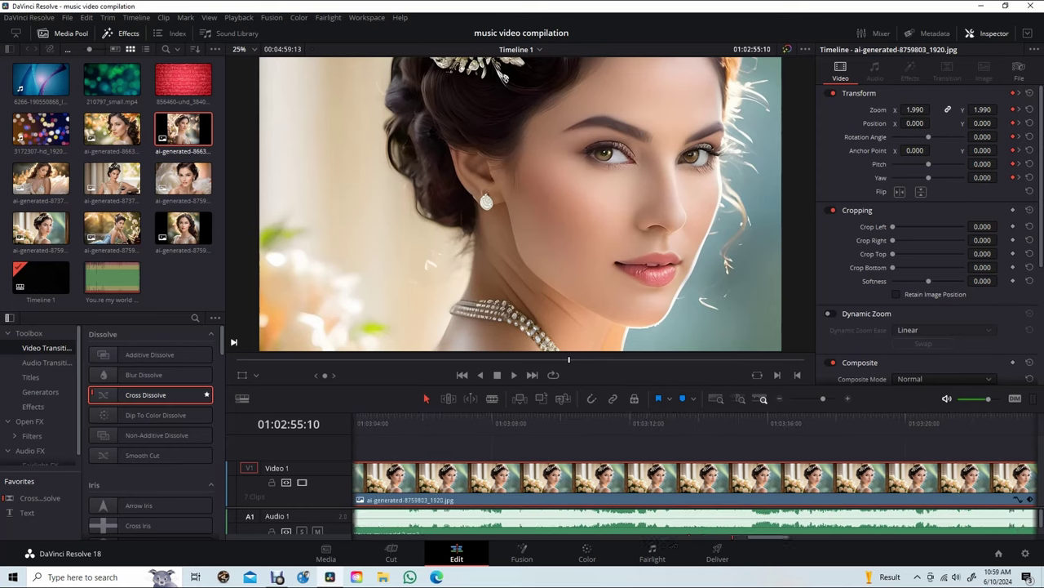
scroll(694, 482, right, 5)
scroll(694, 482, right, 5)
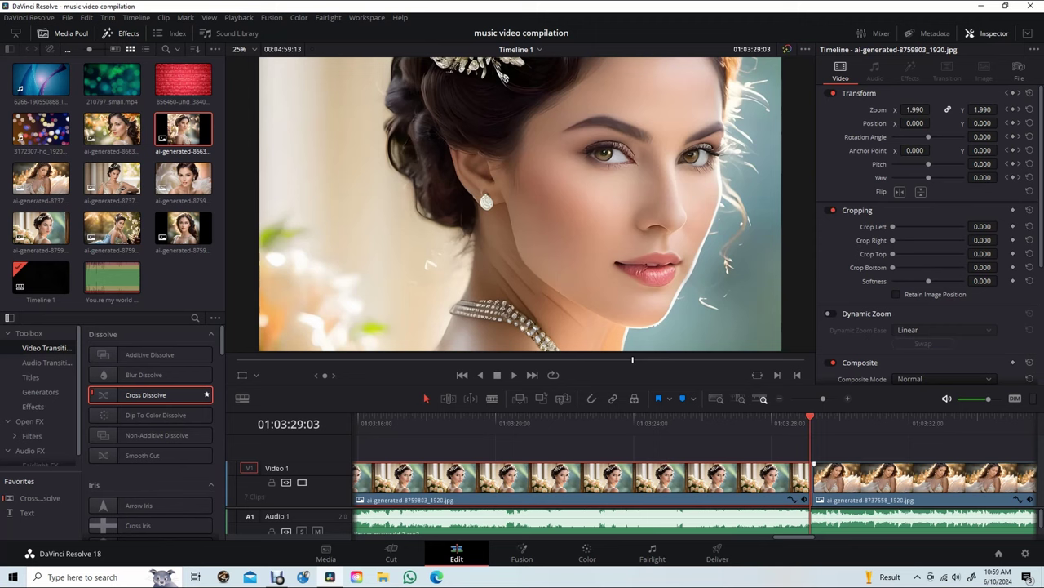
scroll(693, 473, left, 3)
scroll(694, 473, left, 3)
scroll(694, 474, left, 3)
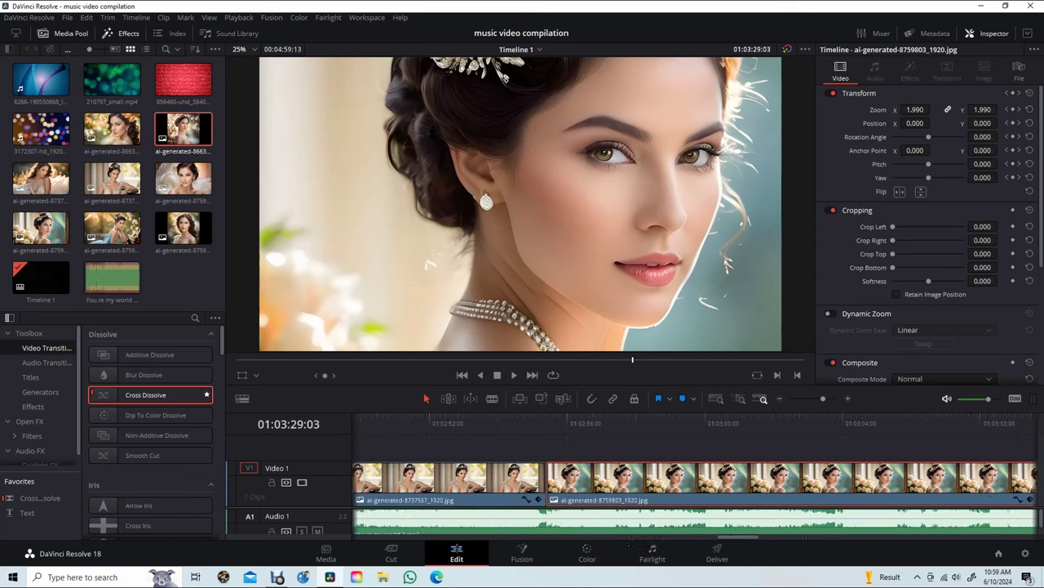
scroll(694, 473, left, 3)
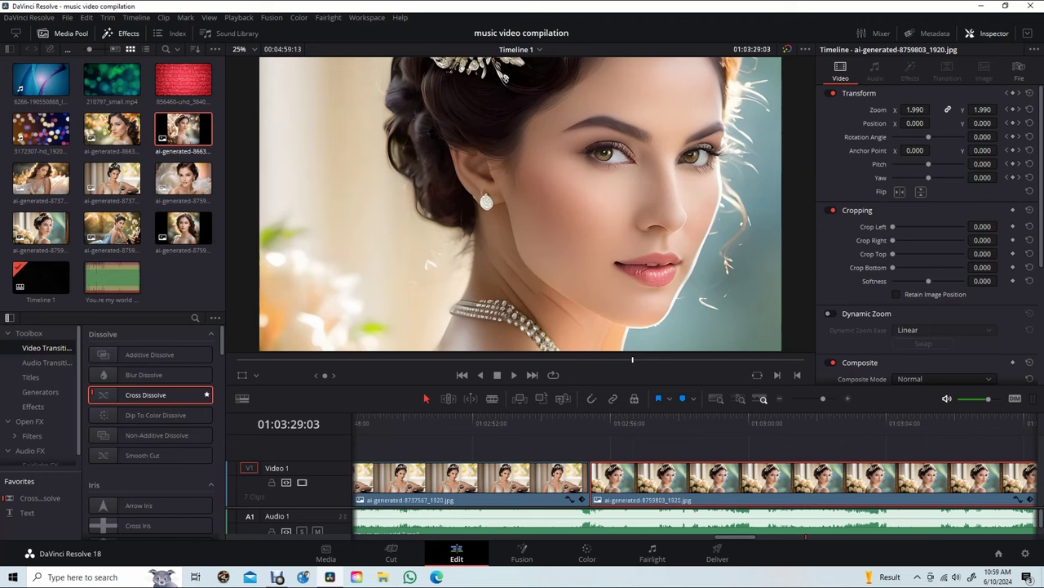
key(Up)
key(Right)
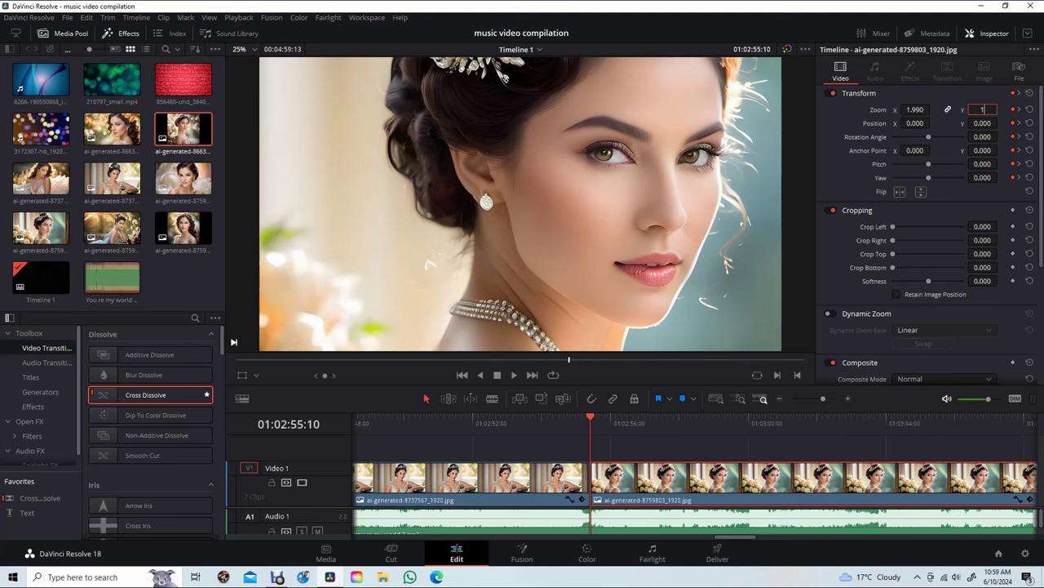
key(Return)
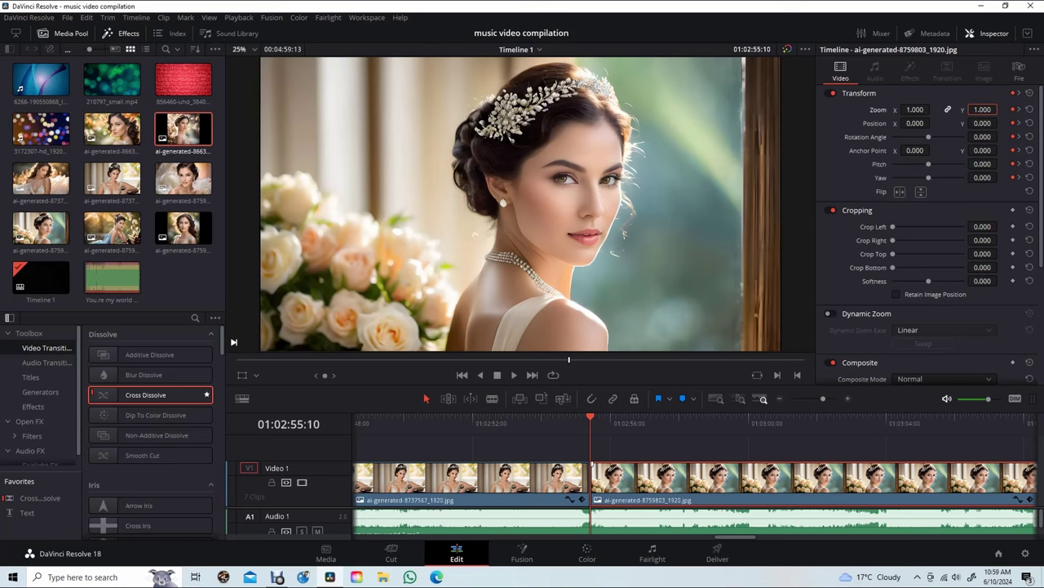
Step: Confirm the clip's end keyframe still holds Zoom 1.990, then park the playhead before the clip
scroll(695, 477, right, 10)
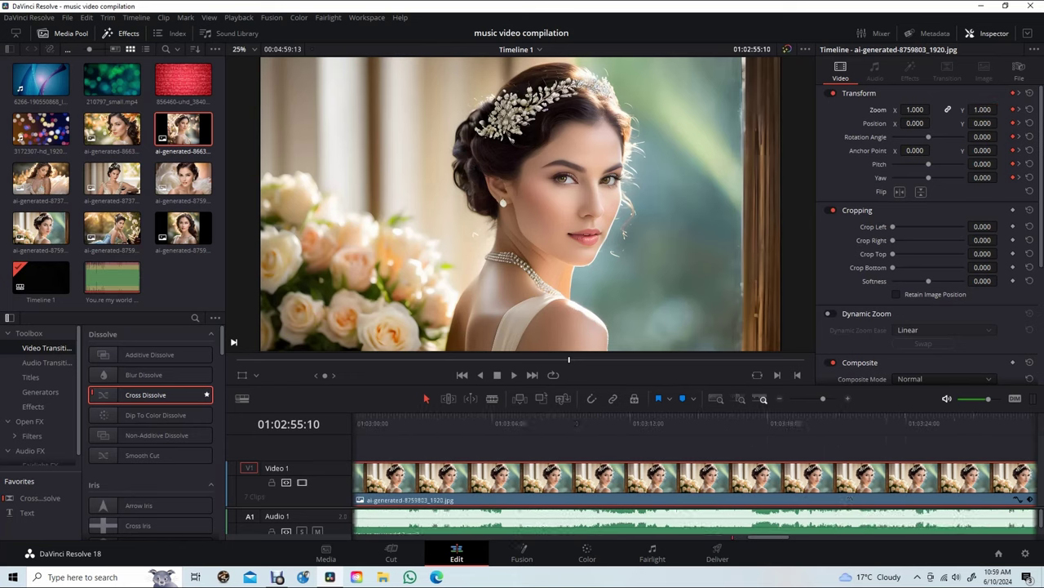
key(Down)
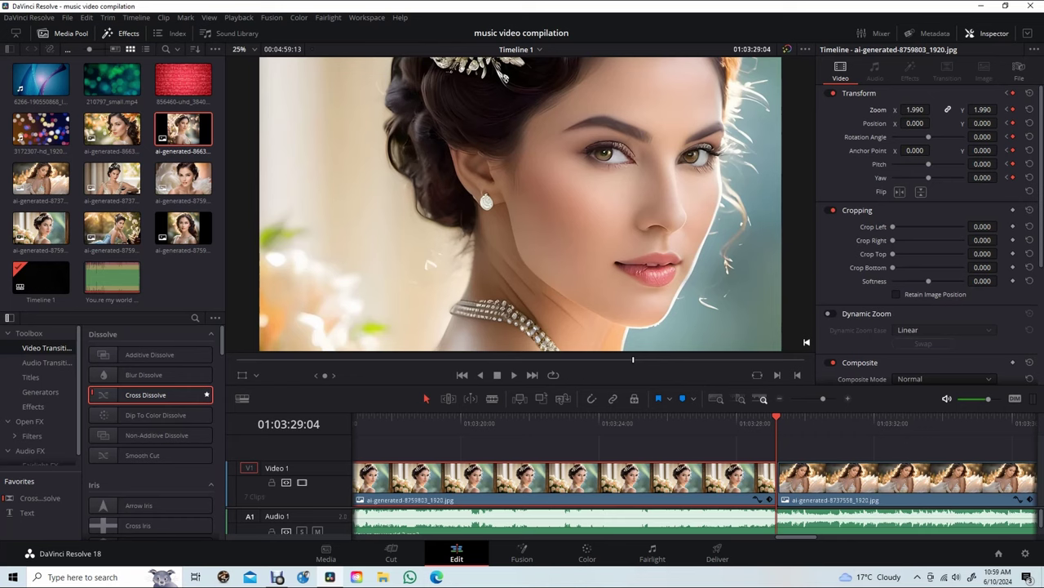
scroll(694, 478, left, 3)
scroll(694, 478, left, 3)
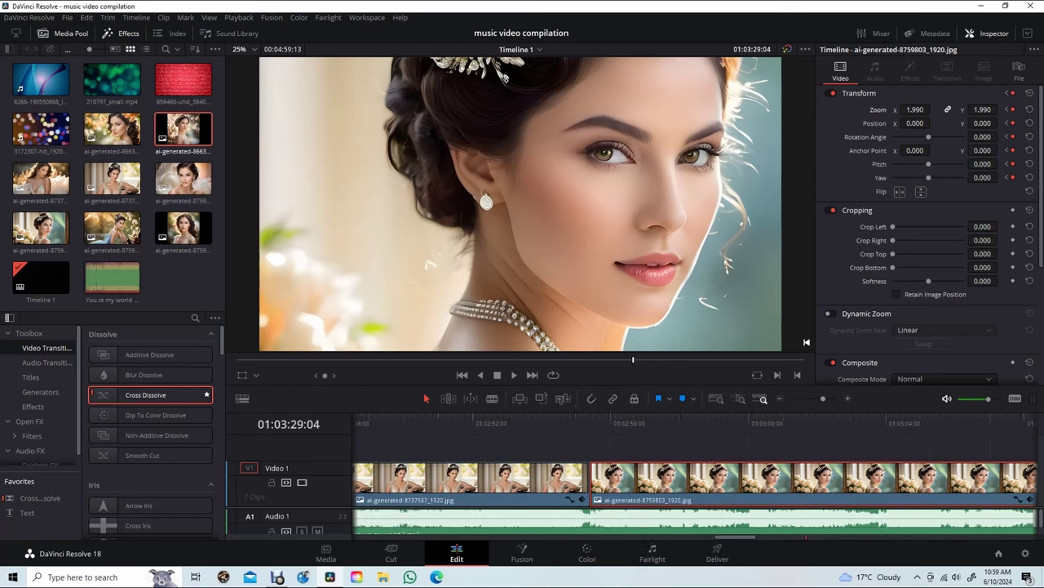
scroll(693, 478, left, 2)
click(677, 419)
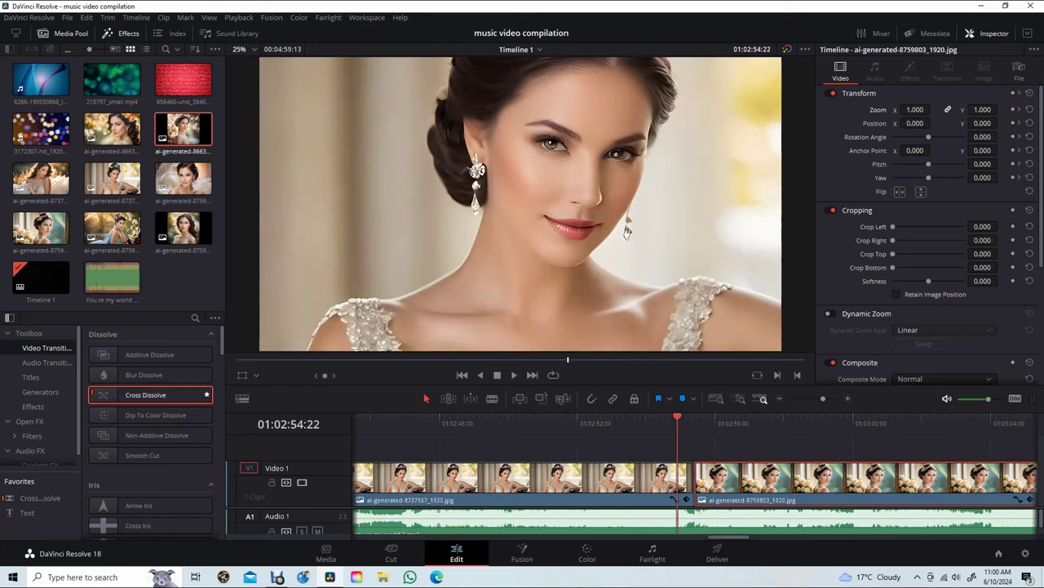
key(space)
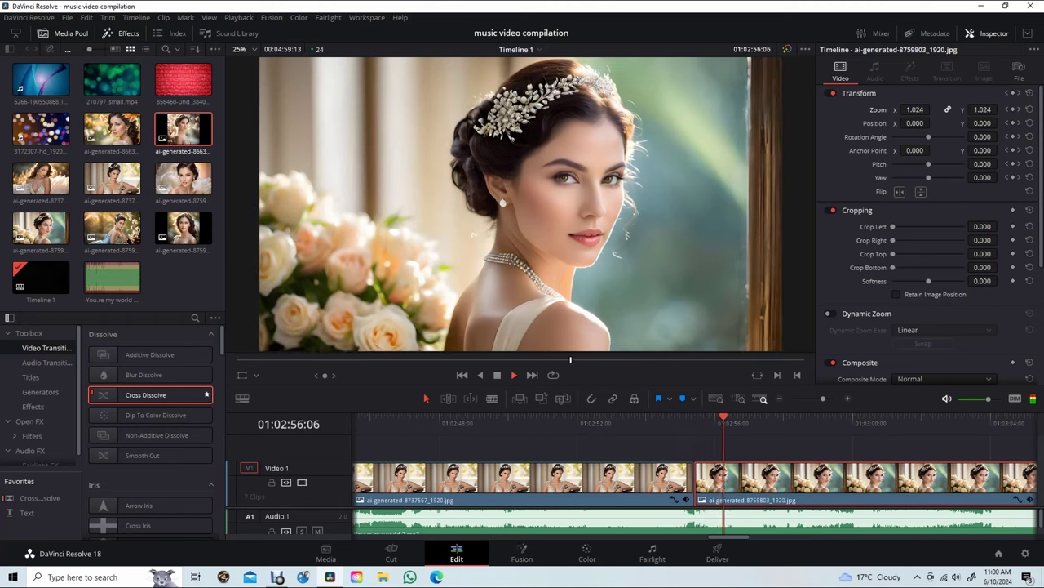